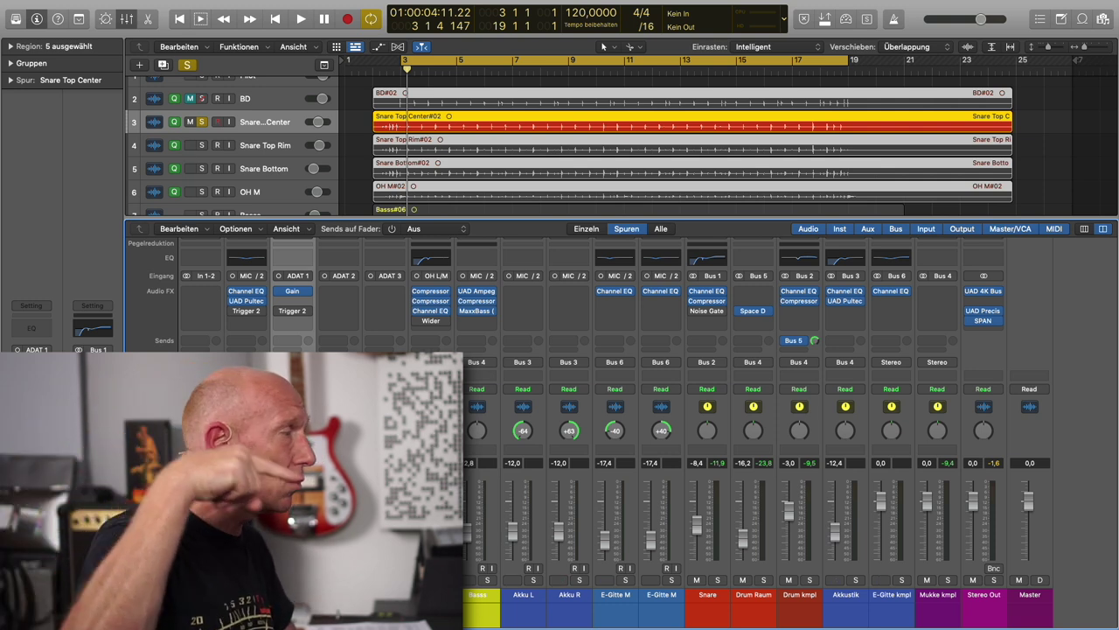
# Play the cycle and compare the Snare Top Center and Snare Top Rim tracks by soloing them alternately
pyautogui.press('space')
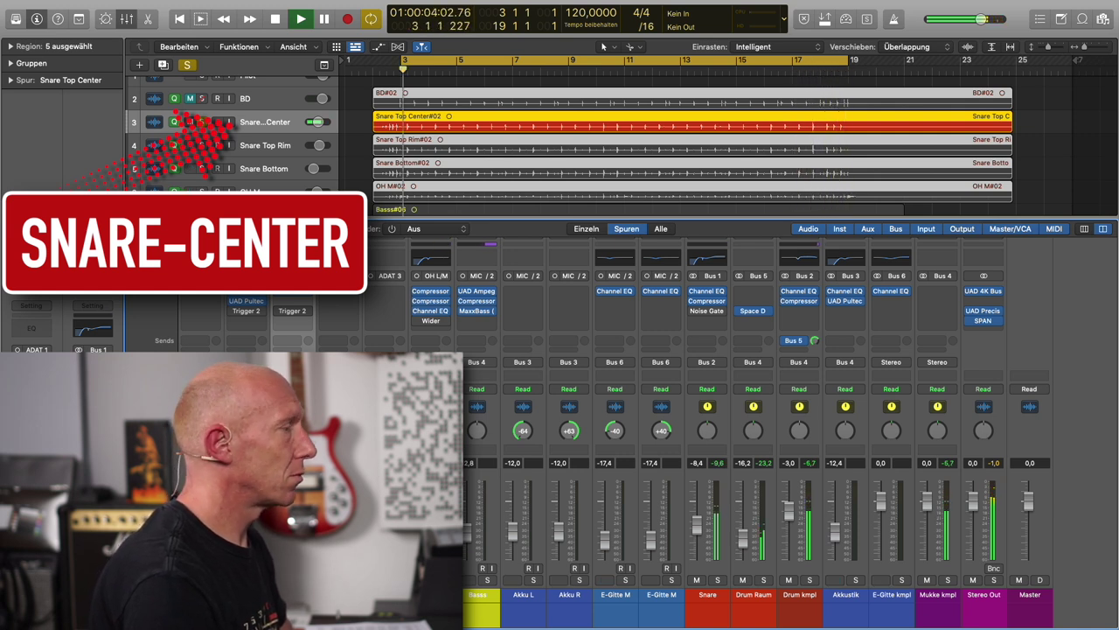
pyautogui.press('Down')
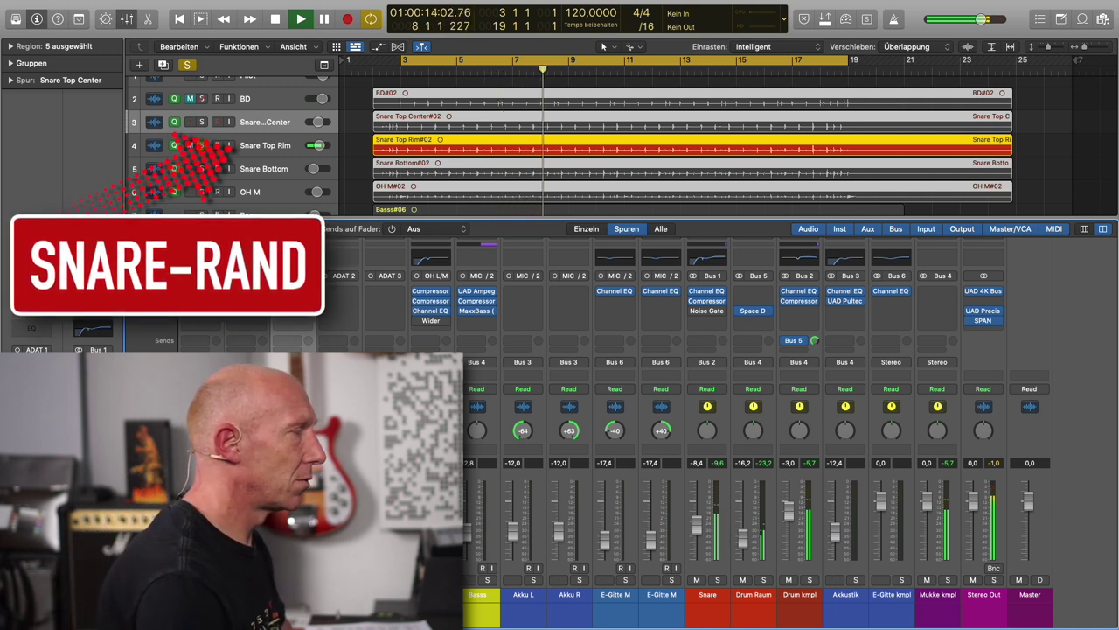
pyautogui.press('Up')
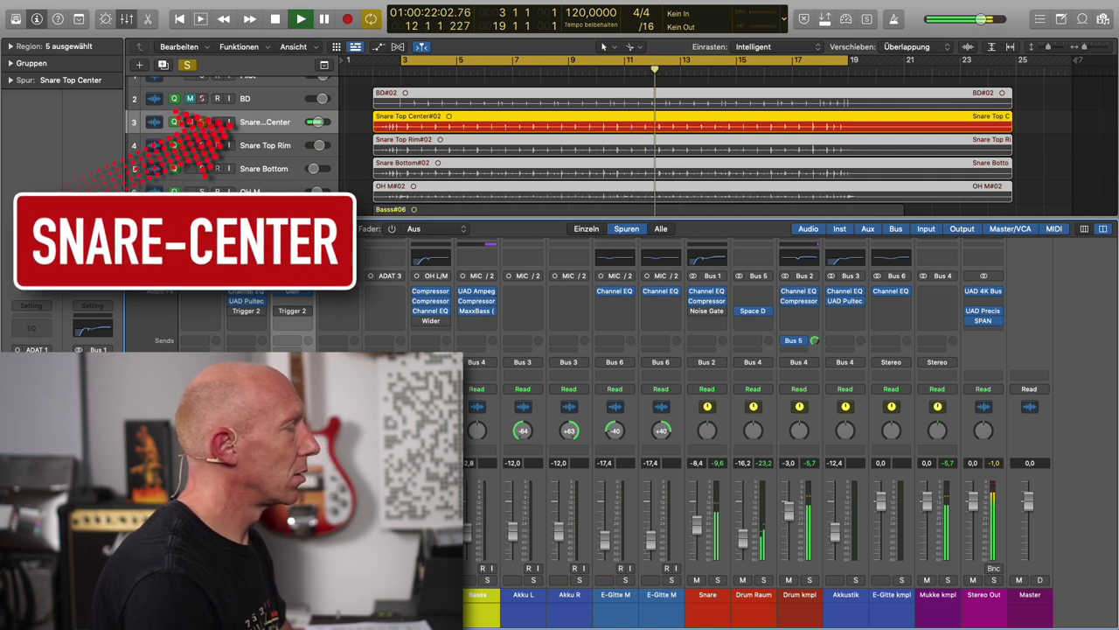
pyautogui.press('Down')
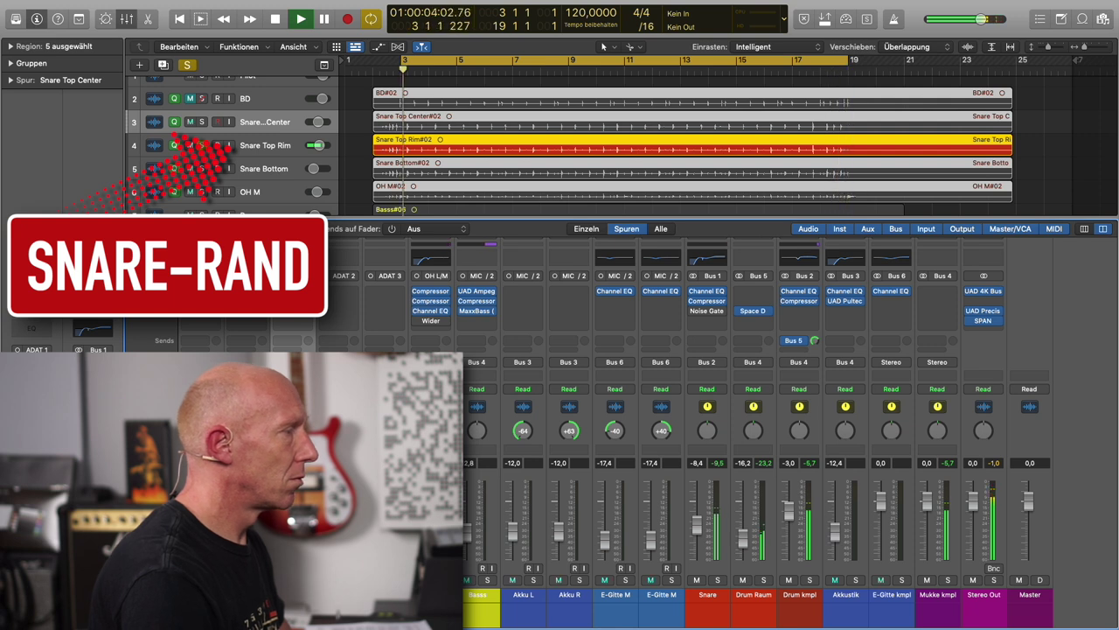
# Compare Snare Top Center with Snare Top Rim during playback, each soloed together with Snare Bottom, and stop playback
pyautogui.press('Down')
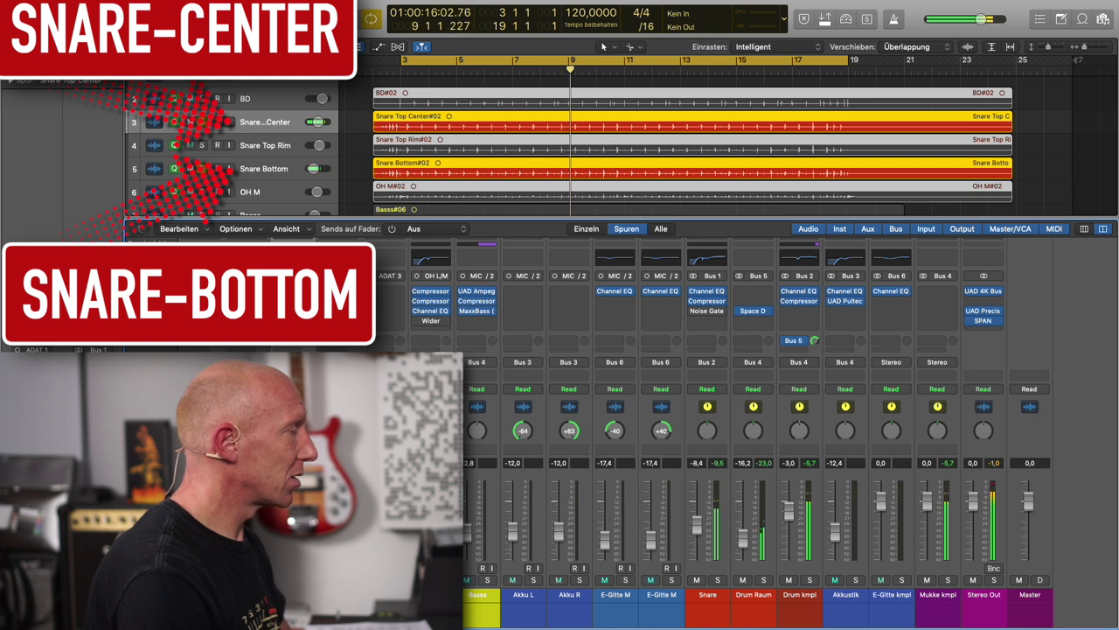
pyautogui.press('s')
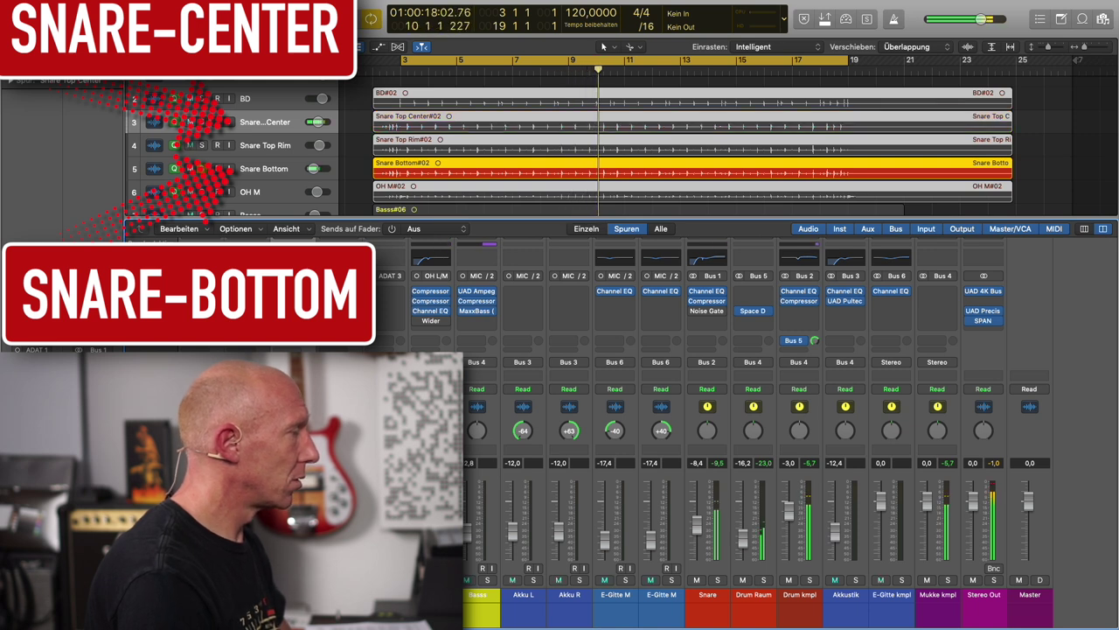
pyautogui.press('s')
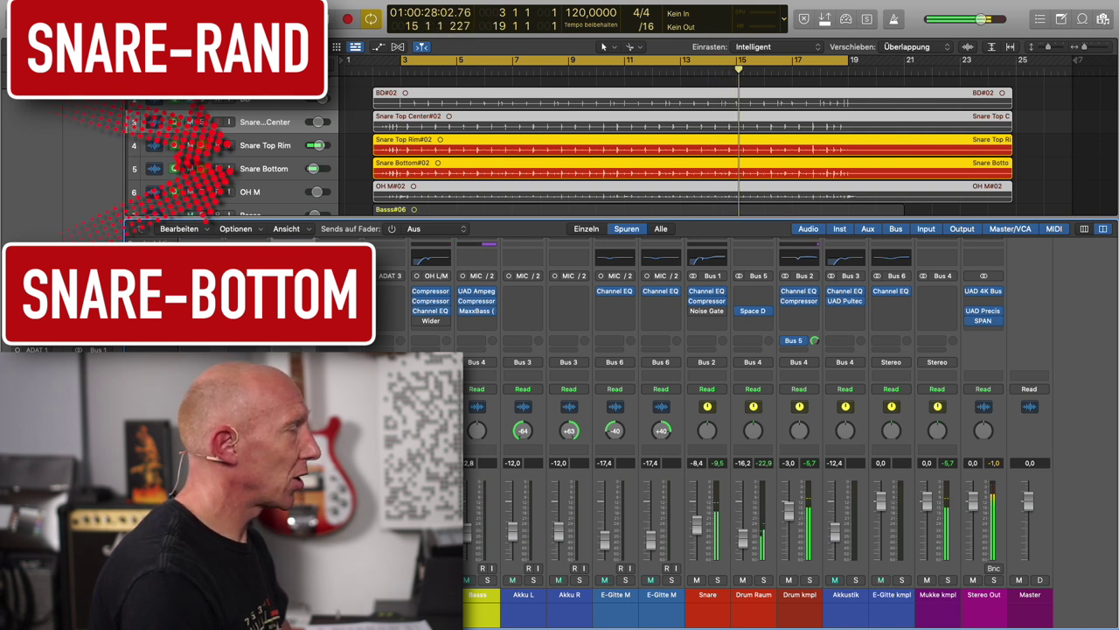
pyautogui.click(262, 122)
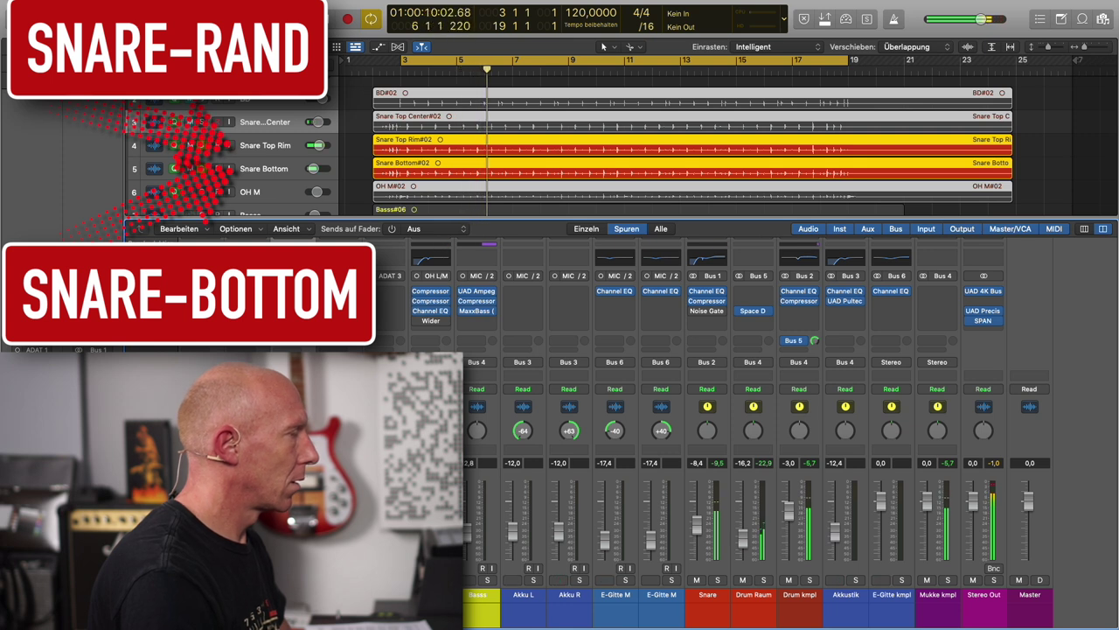
pyautogui.press('Up')
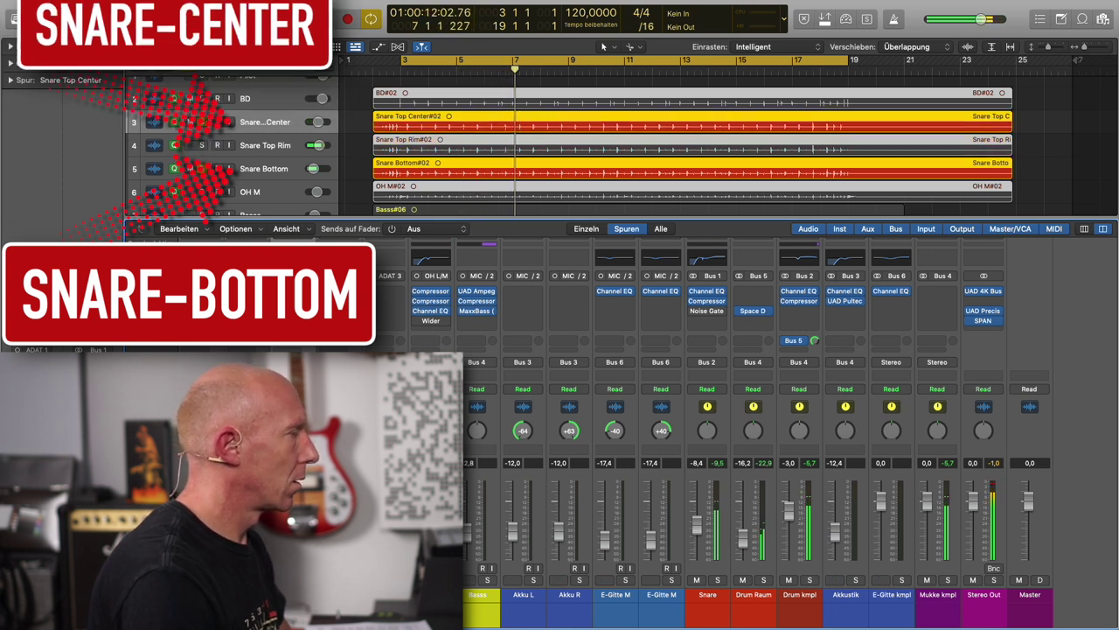
pyautogui.press('space')
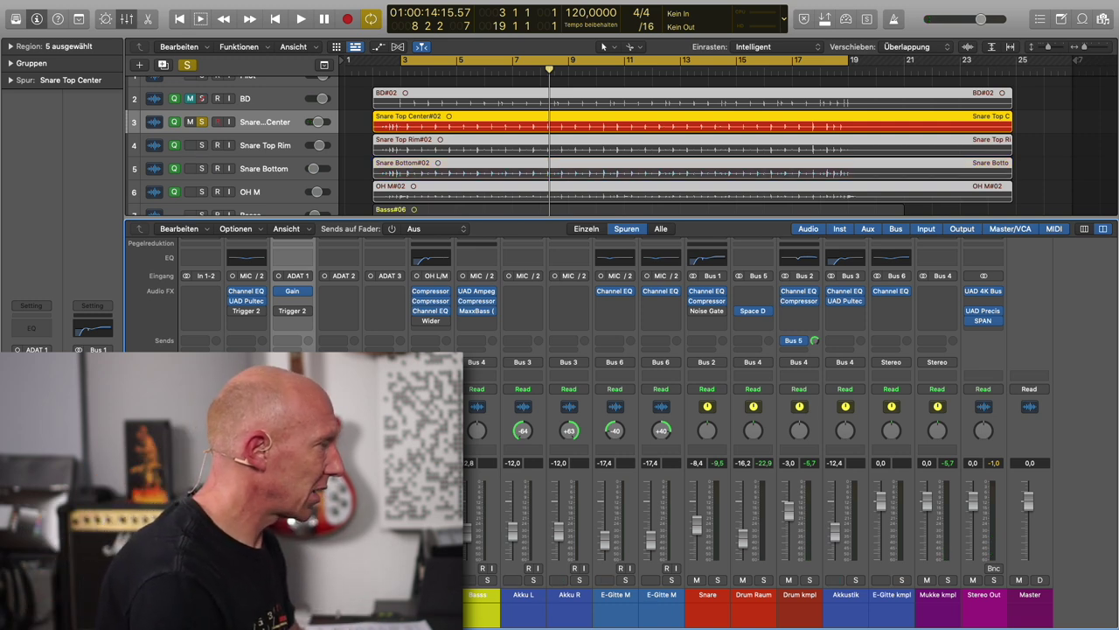
# Solo the Drum kmpl bus instead of the snare track and compare Snare Top Center and Snare Top Rim within the full drum mix
pyautogui.press('s')
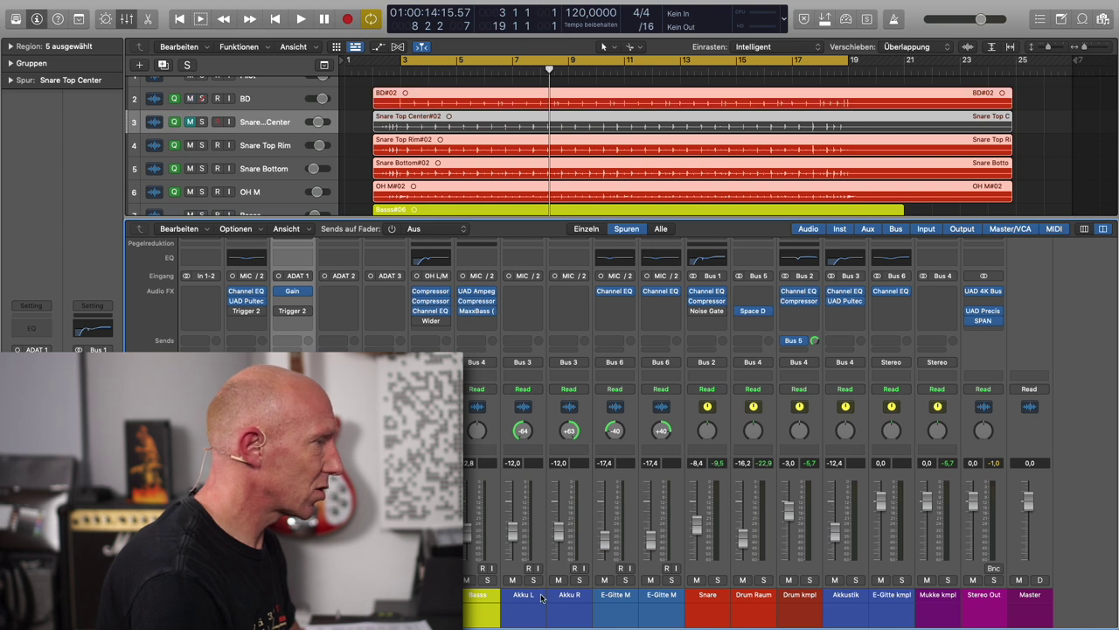
pyautogui.click(810, 580)
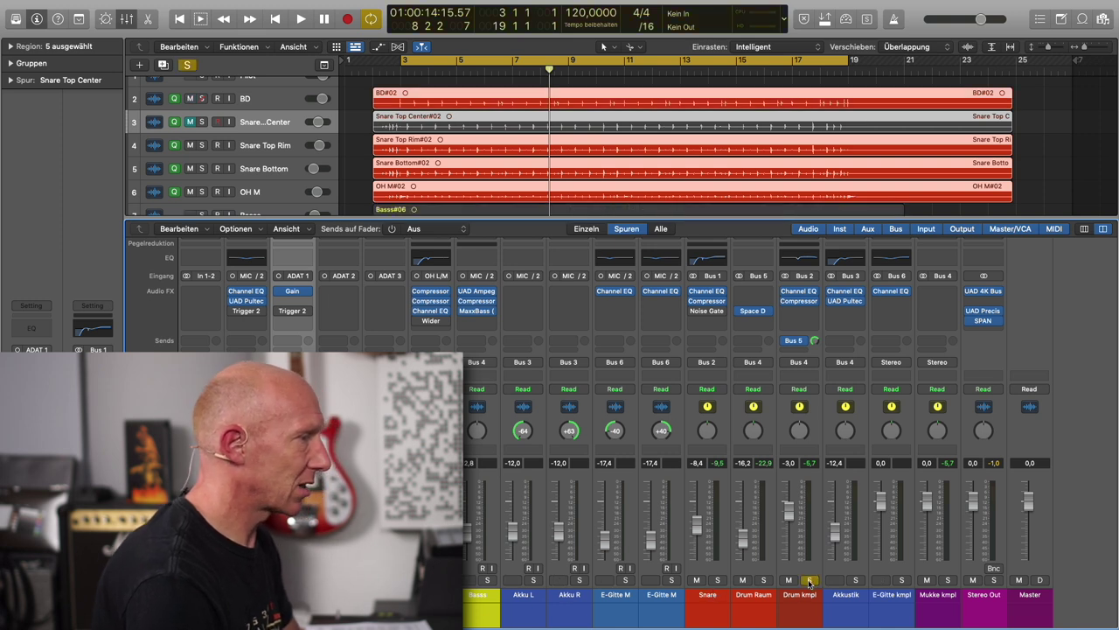
pyautogui.press('space')
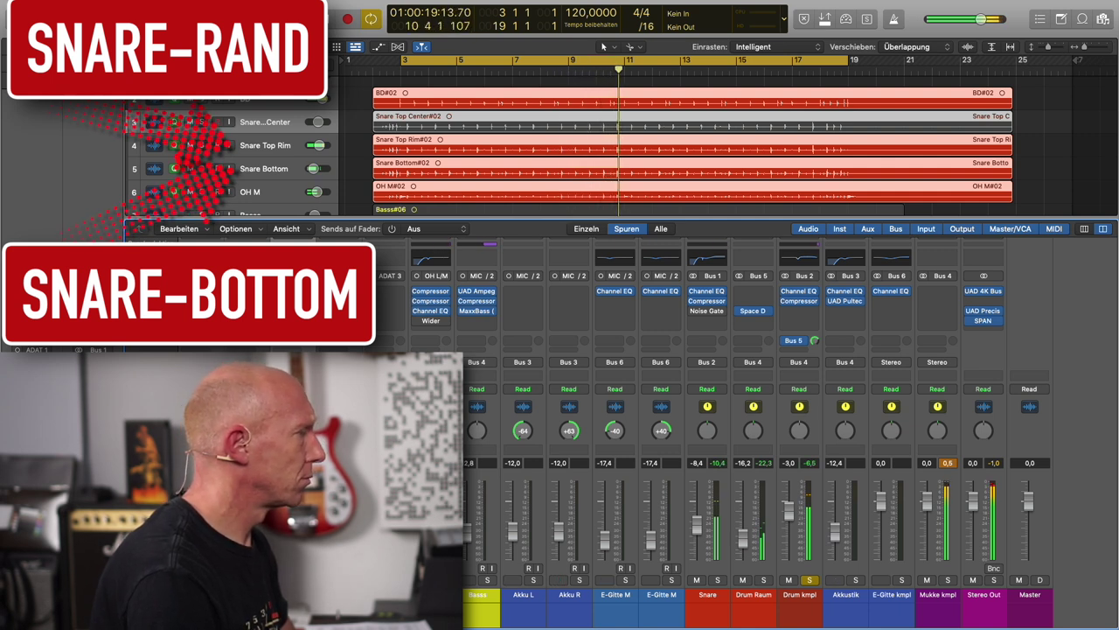
pyautogui.click(265, 122)
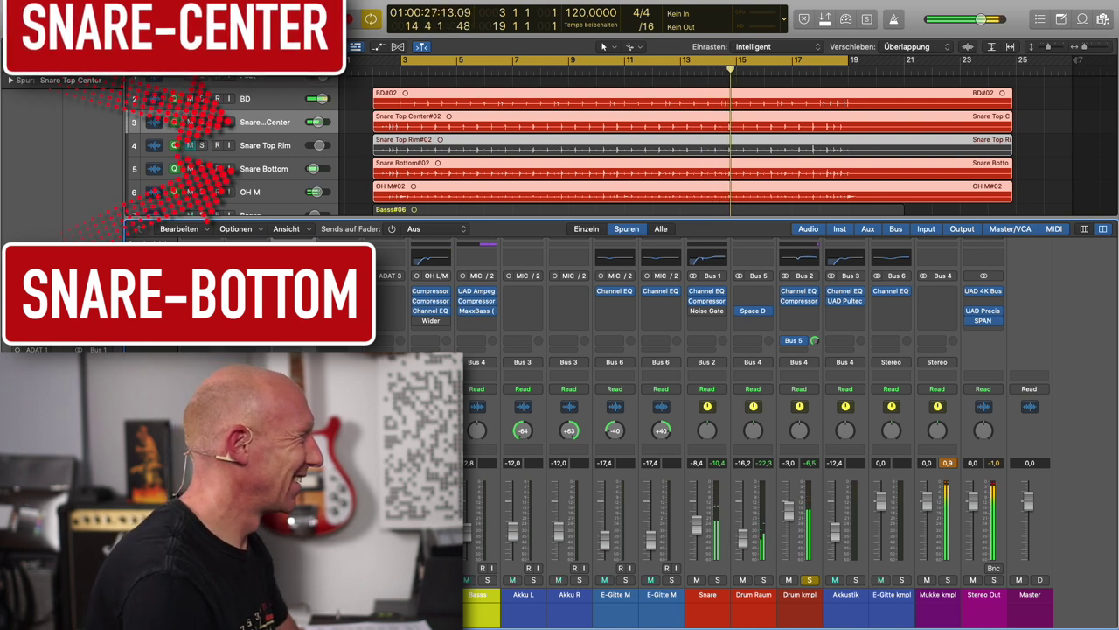
pyautogui.click(265, 145)
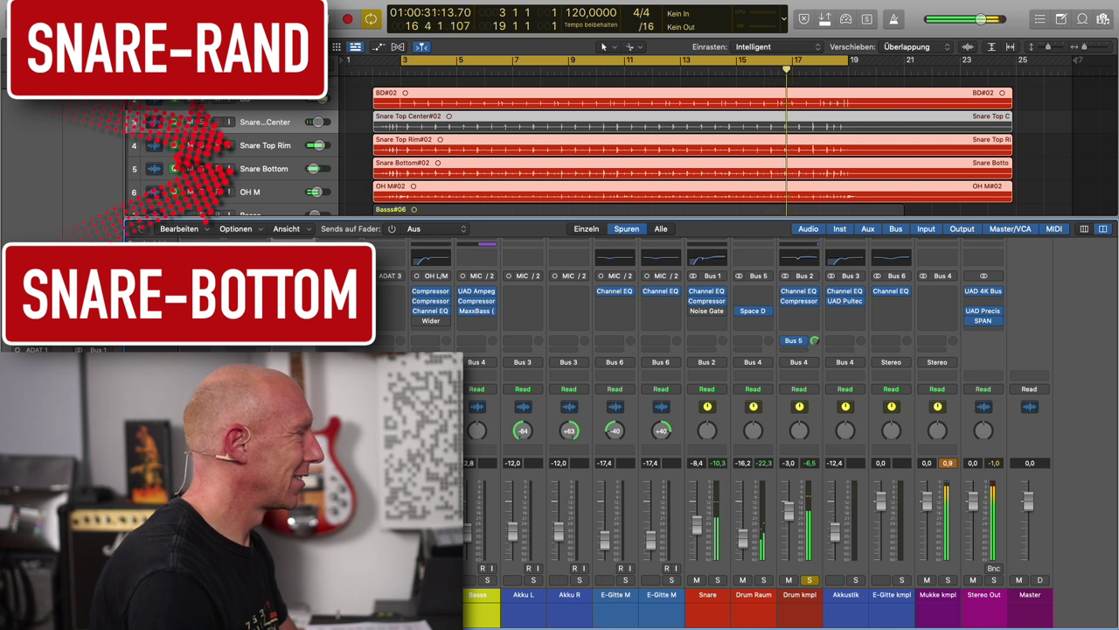
pyautogui.click(265, 121)
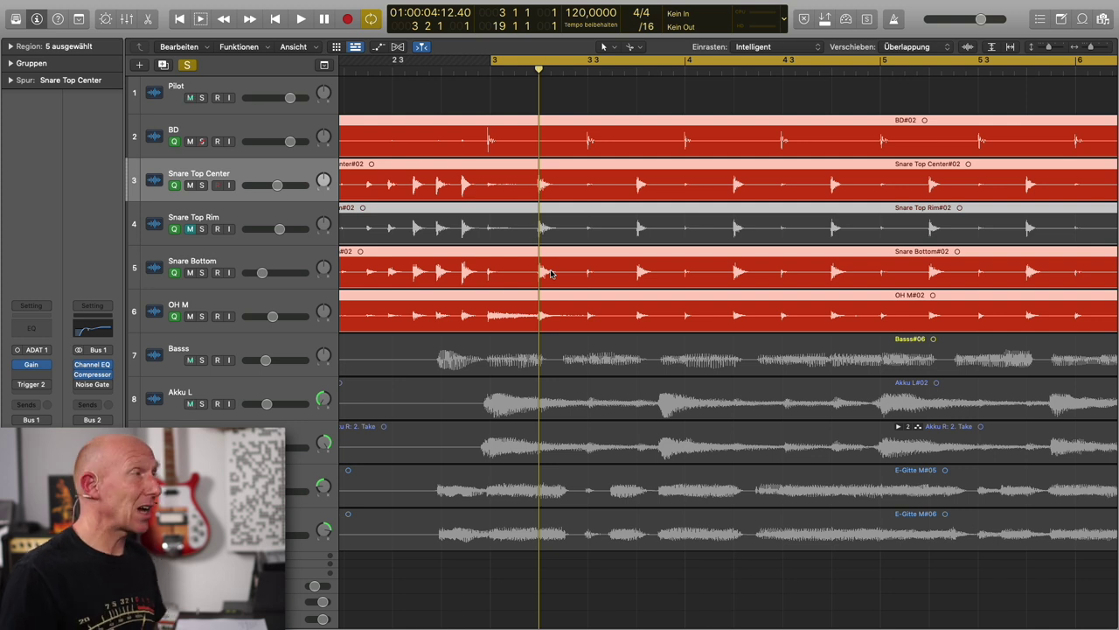
# Examine the snare hit at bar 3 beat 2 in close-up, comparing the waveform polarity of the top and bottom snare tracks
pyautogui.click(284, 218)
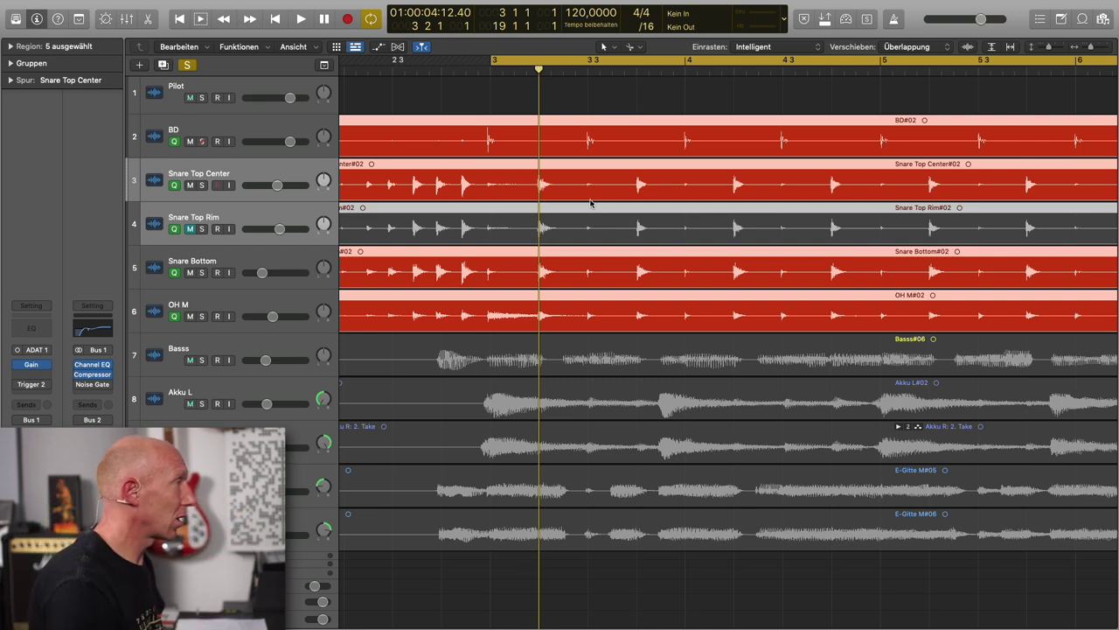
pyautogui.press('super+Right')
pyautogui.press('super+Right')
pyautogui.press('super+Right')
pyautogui.press('super+Right')
pyautogui.press('super+Right')
pyautogui.press('super+Right')
pyautogui.press('super+Right')
pyautogui.press('super+Down')
pyautogui.press('super+Down')
pyautogui.press('super+Down')
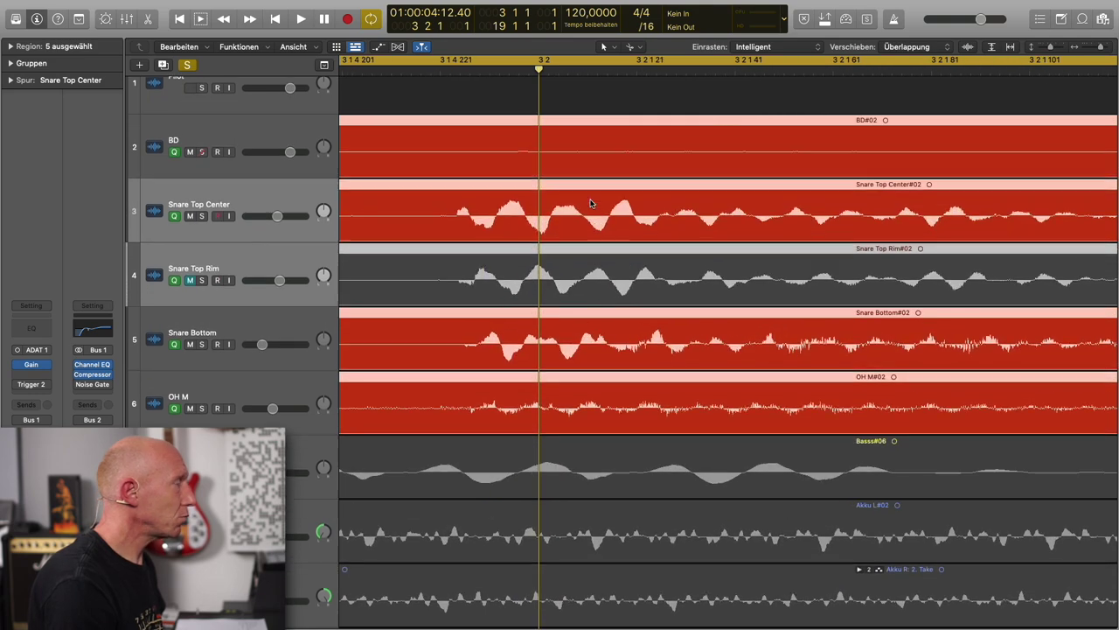
pyautogui.press('super+Down')
pyautogui.press('super+Down')
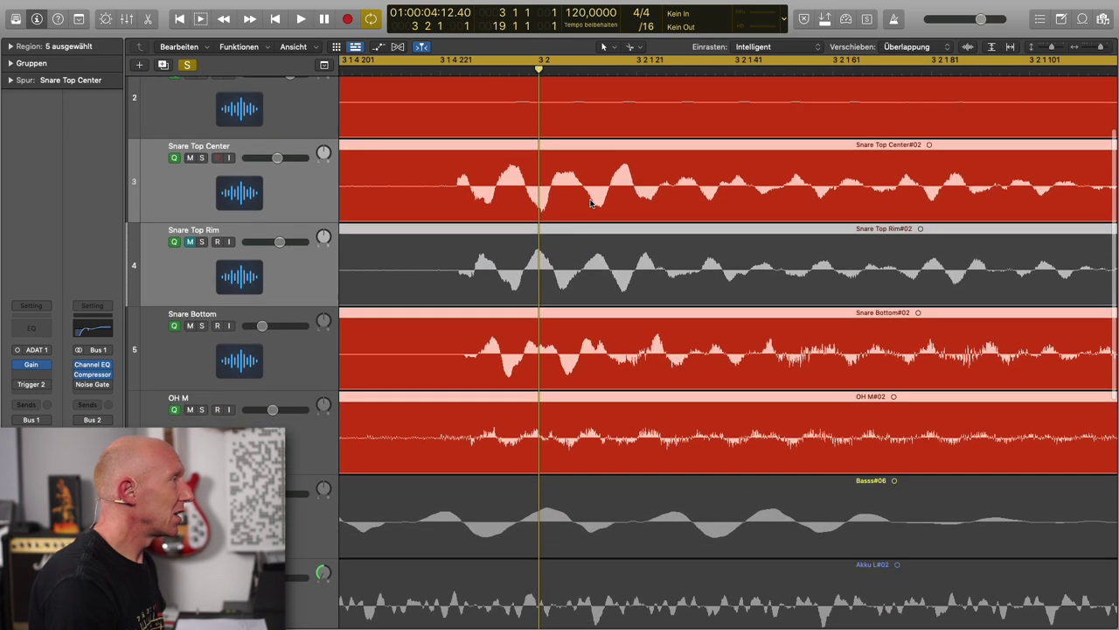
pyautogui.press('super+Right')
pyautogui.press('super+Right')
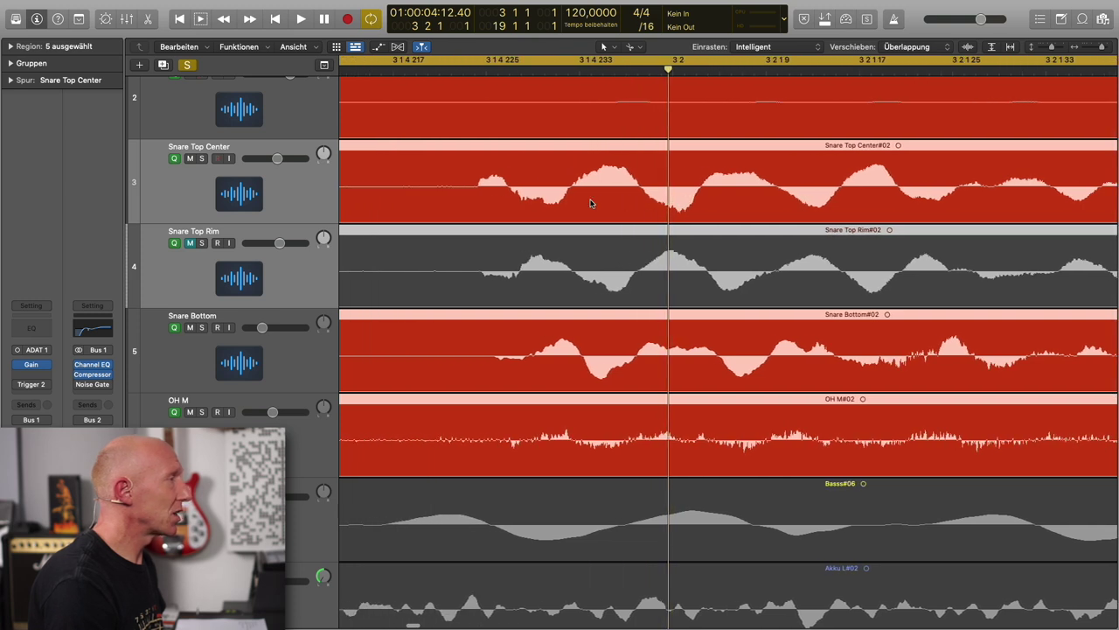
pyautogui.hscroll(-3, 590, 203)
pyautogui.press('alt+super+8')
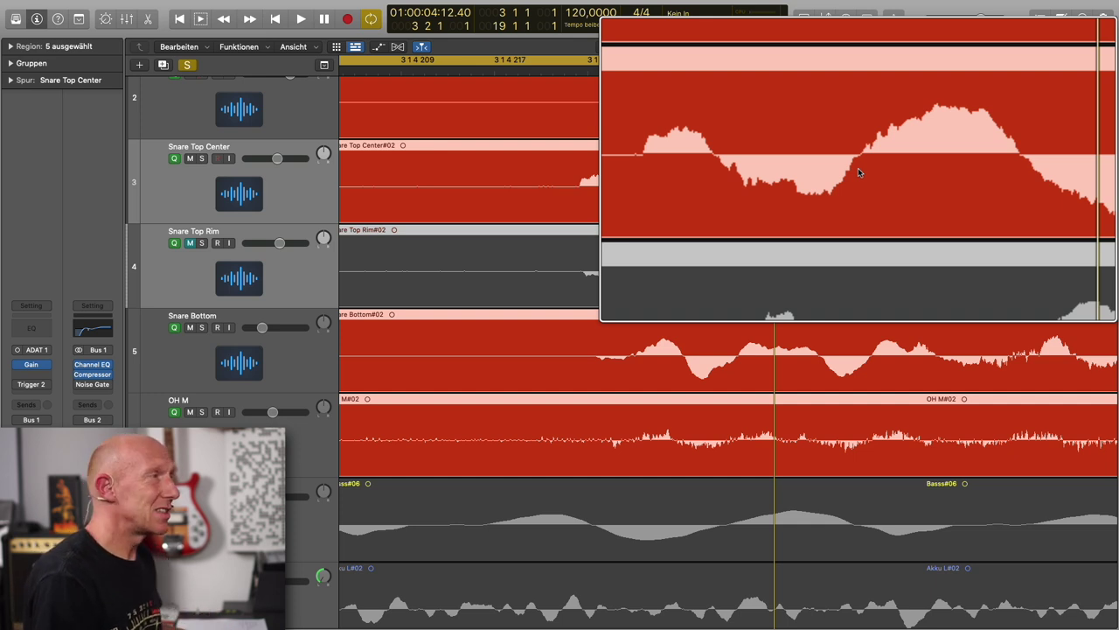
pyautogui.scroll(2, 672, 192)
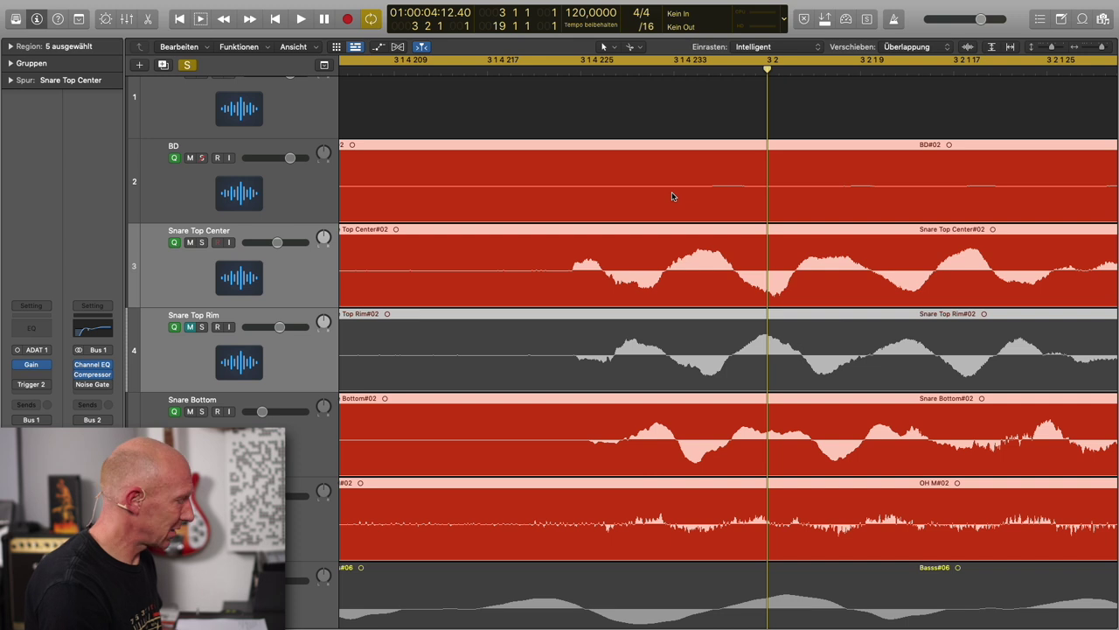
# Show the mixer, open the Gain plug-in on the Snare Top Center channel and bypass it
pyautogui.press('x')
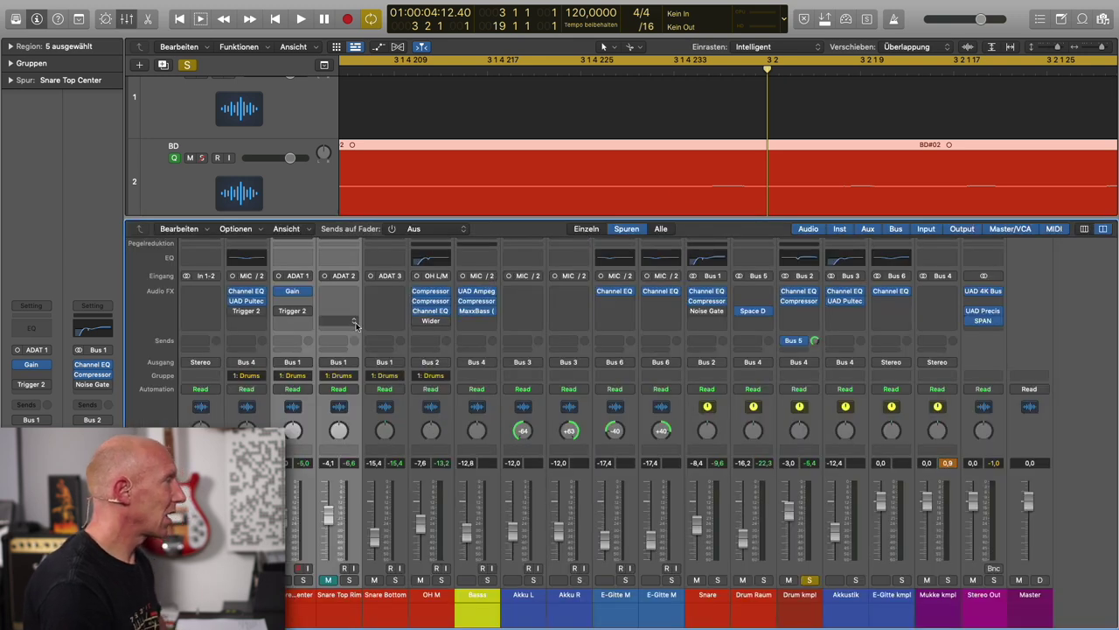
pyautogui.click(306, 288)
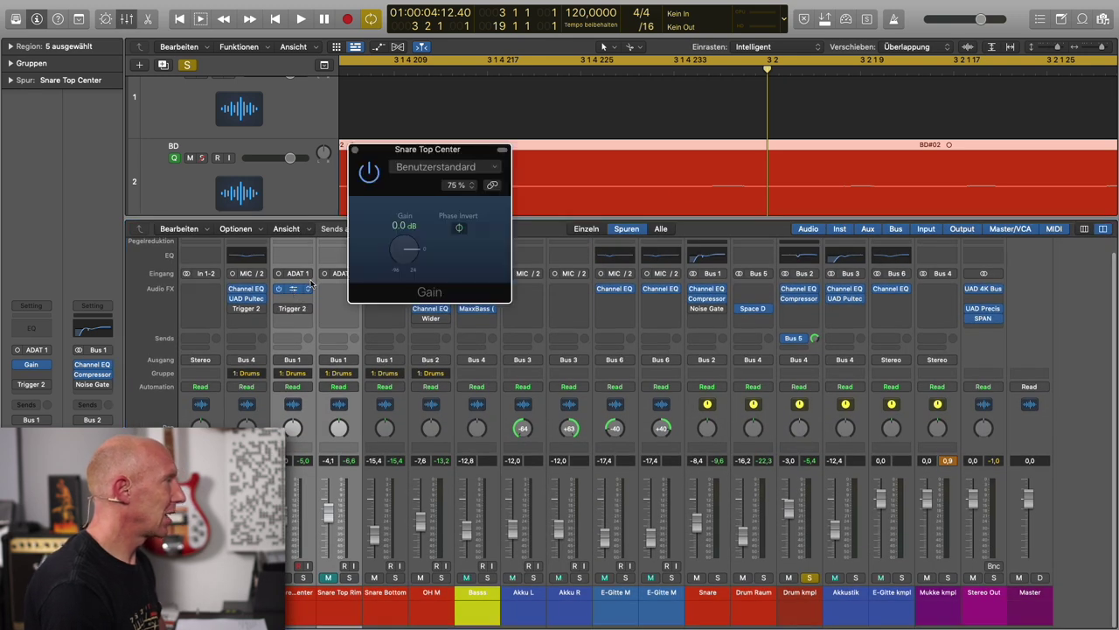
pyautogui.moveTo(422, 155); pyautogui.dragTo(651, 137)
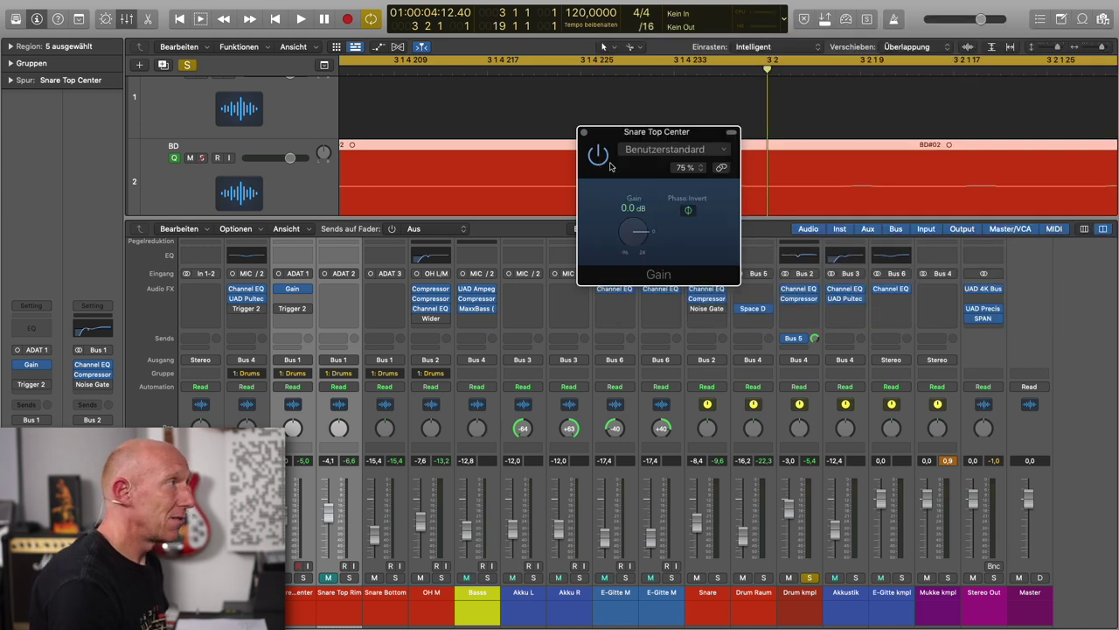
pyautogui.moveTo(633, 134); pyautogui.dragTo(676, 135)
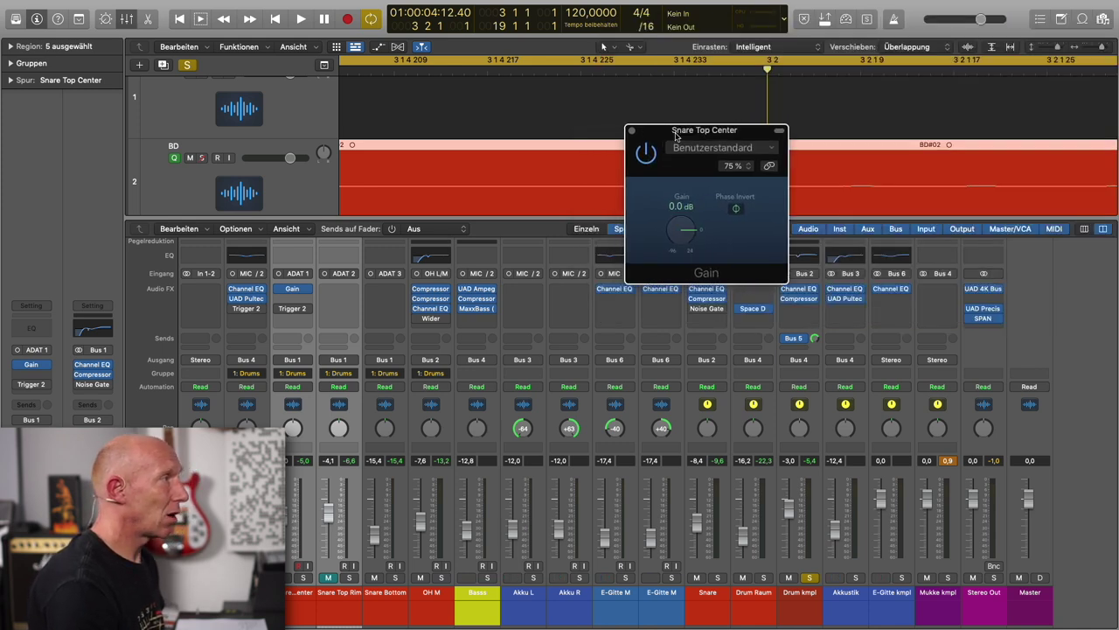
pyautogui.click(647, 153)
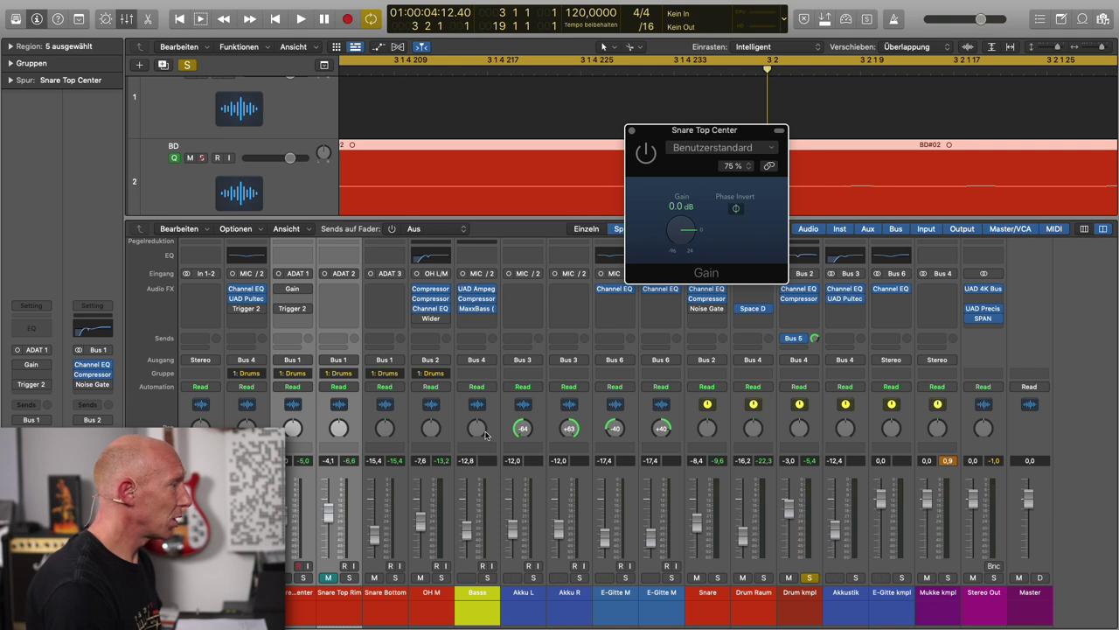
# Solo the Snare Top Center and Snare Bottom channels, leaving Snare Top Rim muted
pyautogui.click(289, 583)
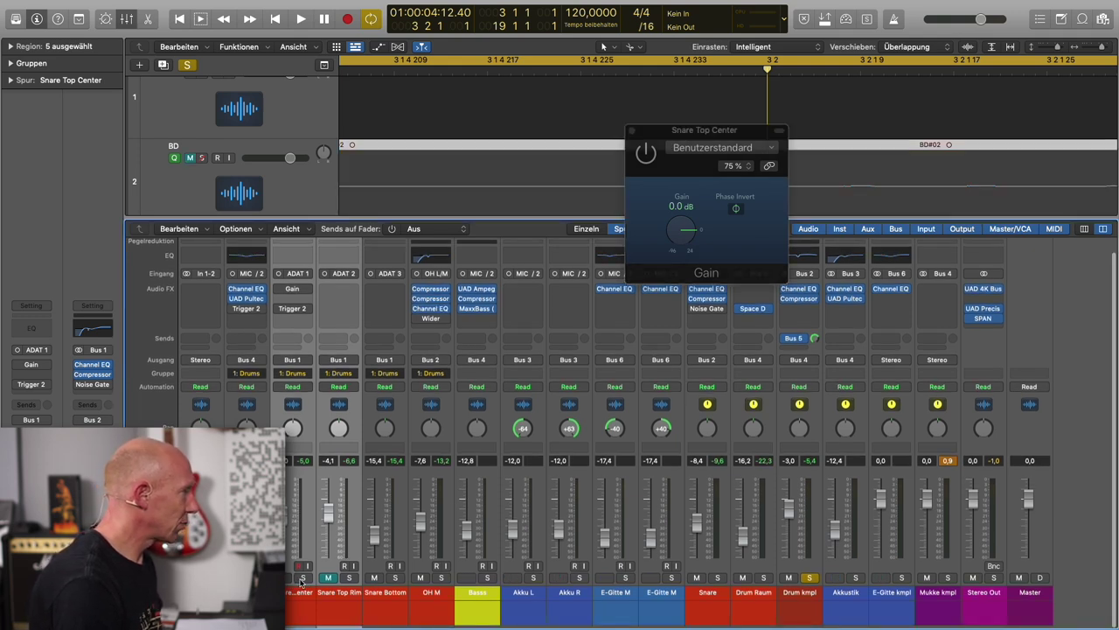
pyautogui.click(303, 578)
pyautogui.click(348, 578)
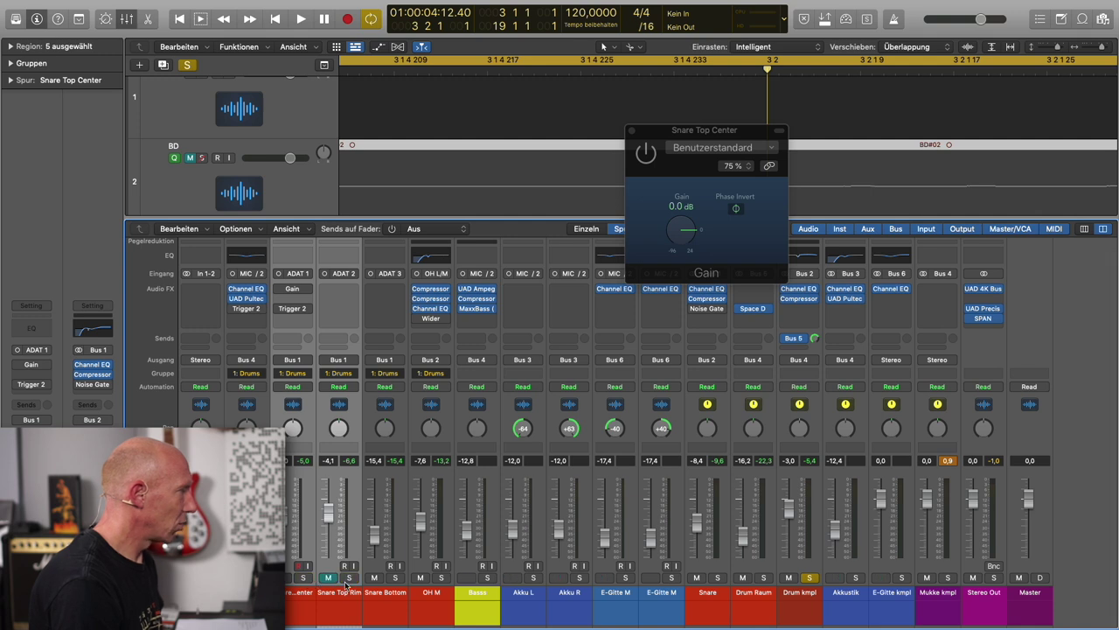
pyautogui.click(328, 578)
pyautogui.click(303, 578)
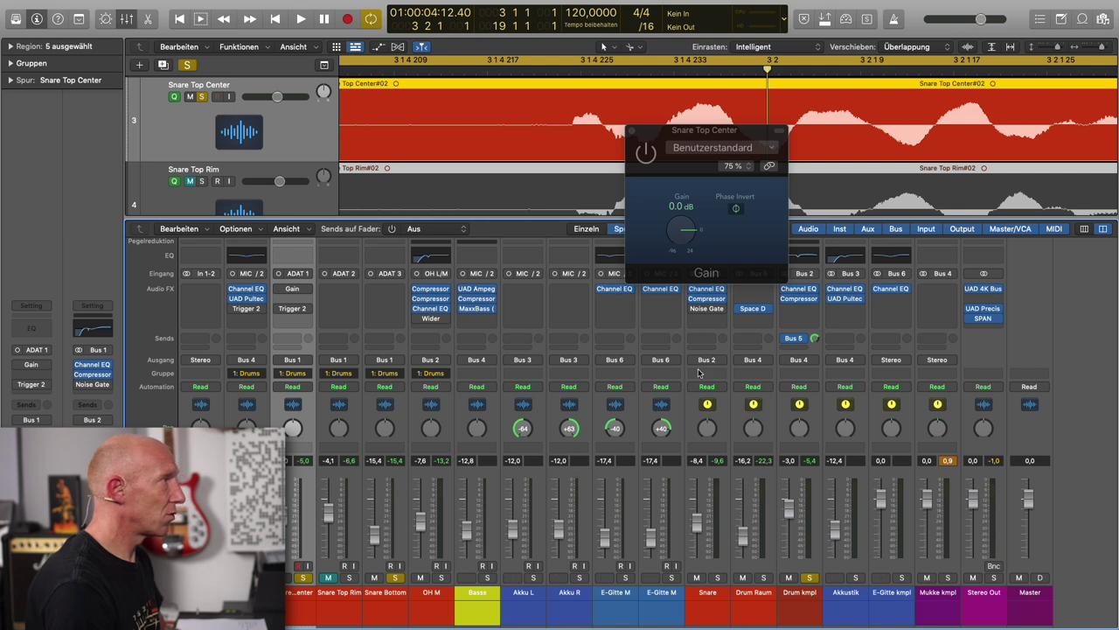
# Unsolo the Drum kmpl bus during playback and compare the snare with the phase-inverting Gain plug-in on and off, leaving it on
pyautogui.press('space')
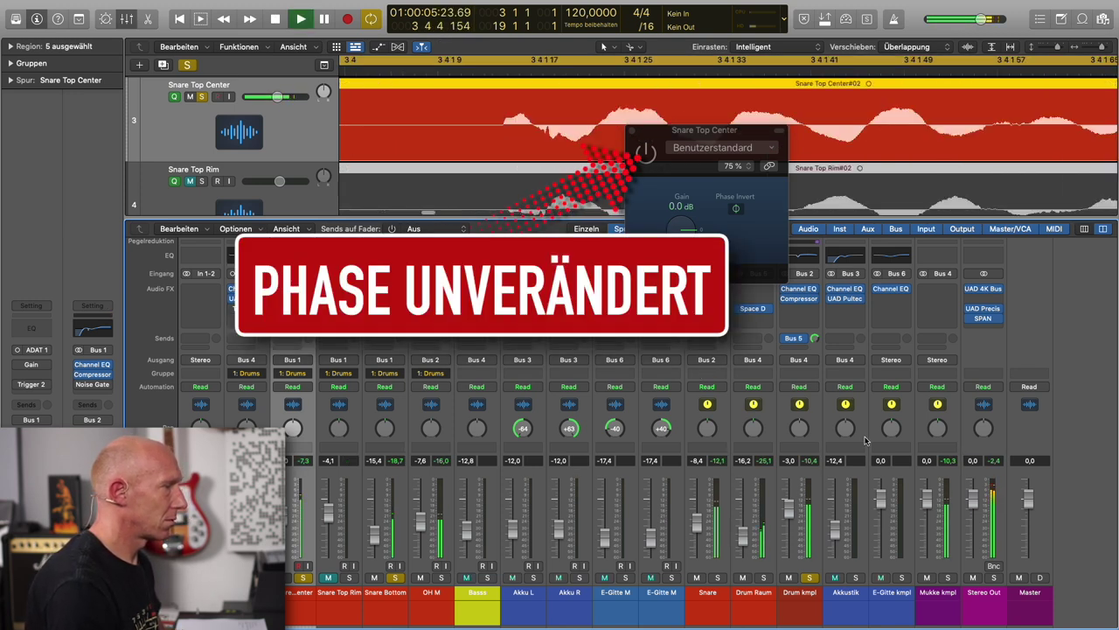
pyautogui.click(809, 577)
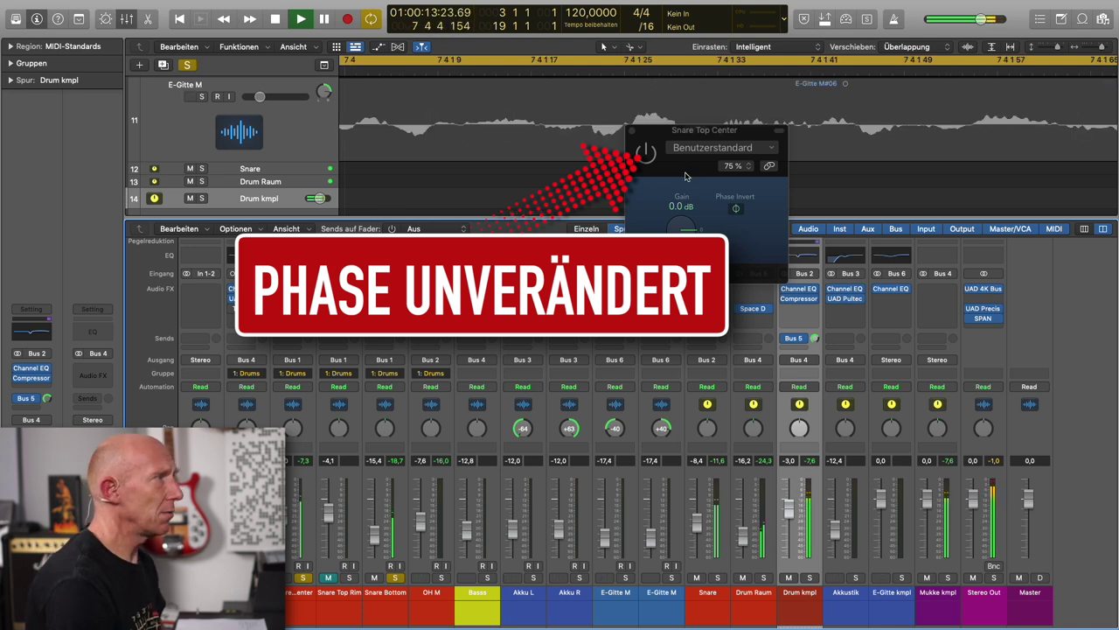
pyautogui.click(645, 154)
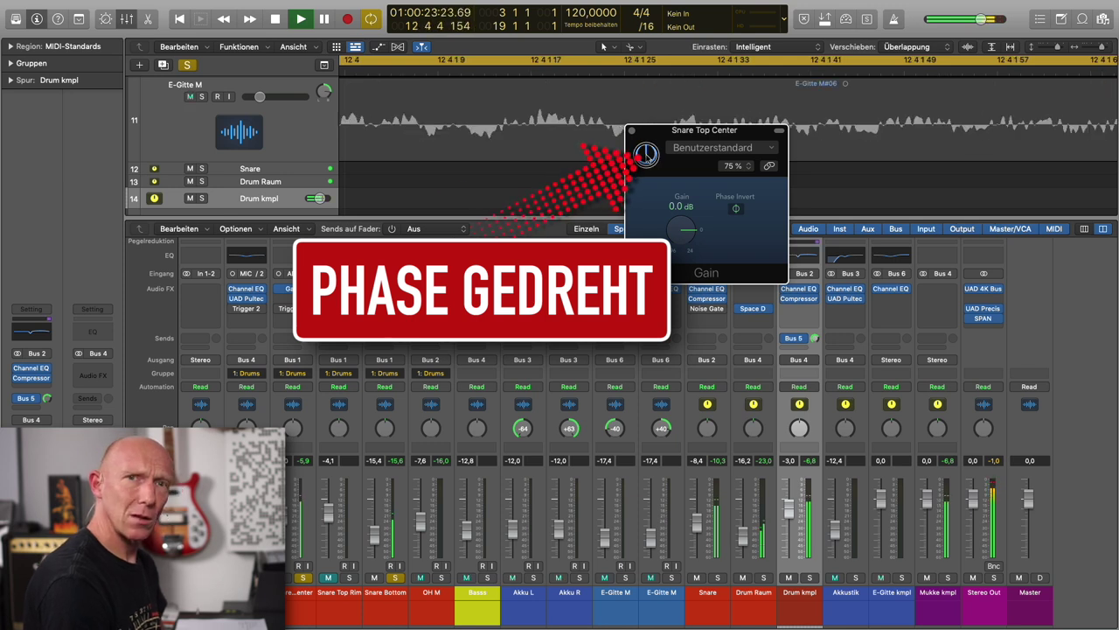
pyautogui.click(645, 154)
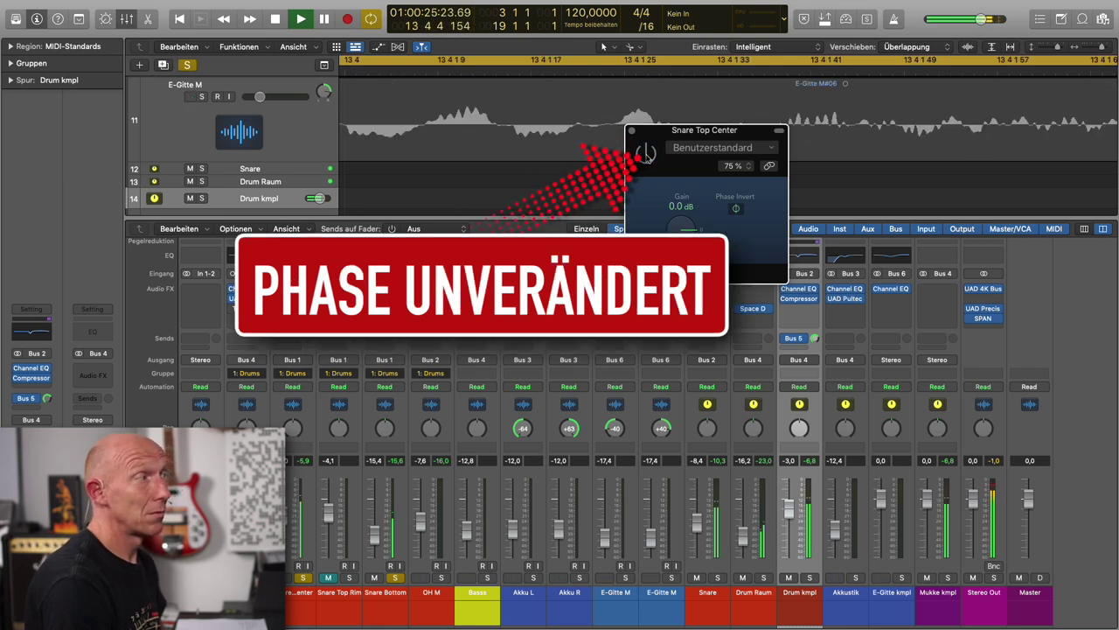
pyautogui.click(645, 154)
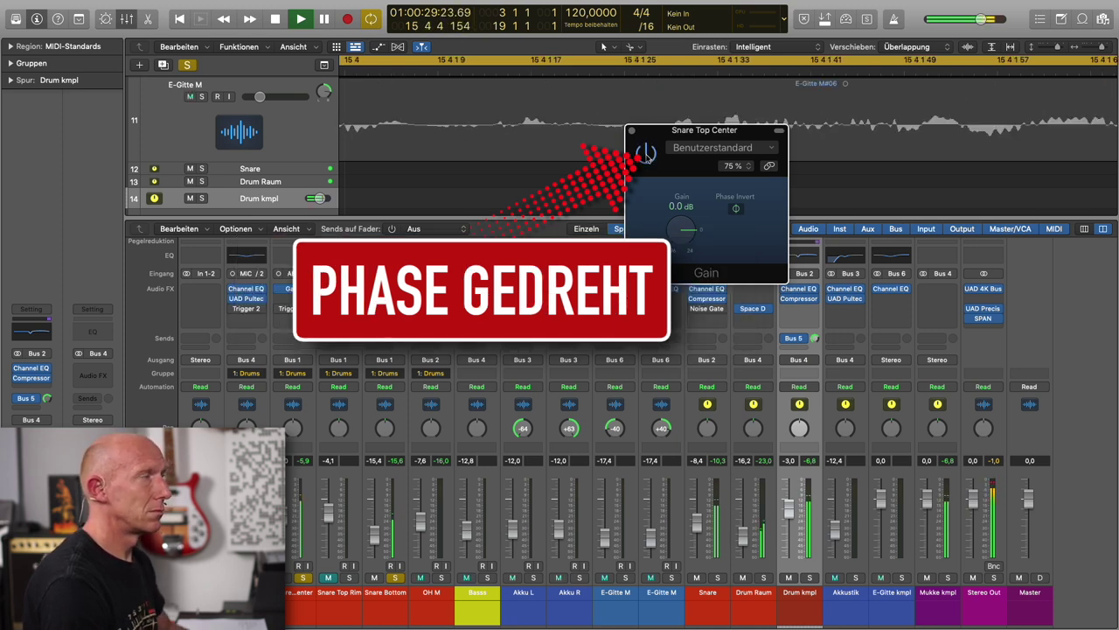
# Stop playback, hide the mixer and close the Gain plug-in window of the Snare Top Center channel
pyautogui.press('space')
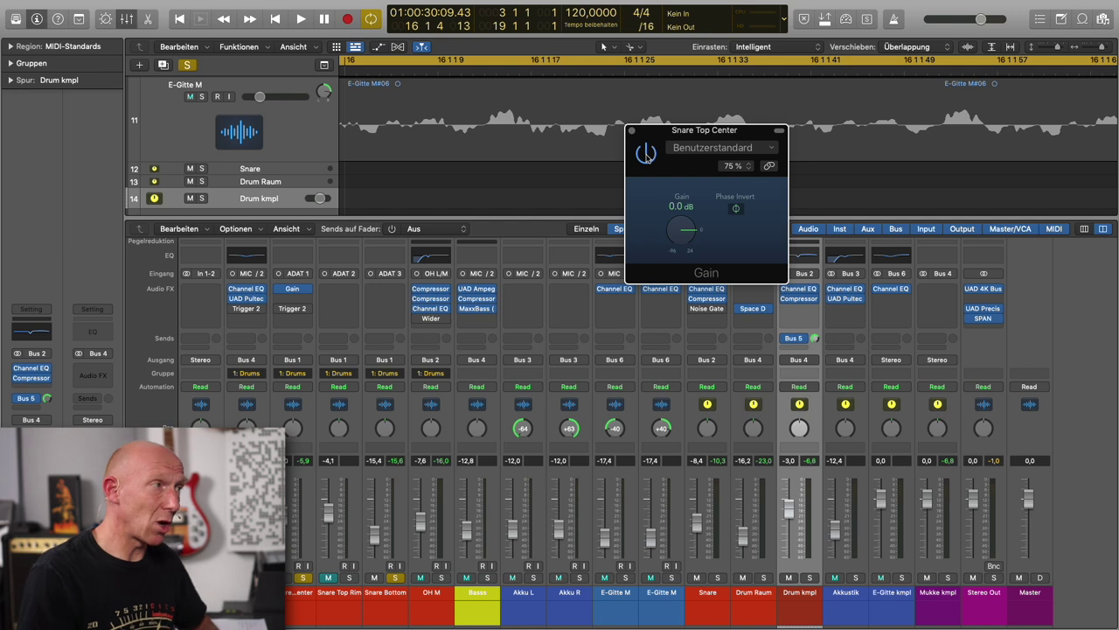
pyautogui.press('x')
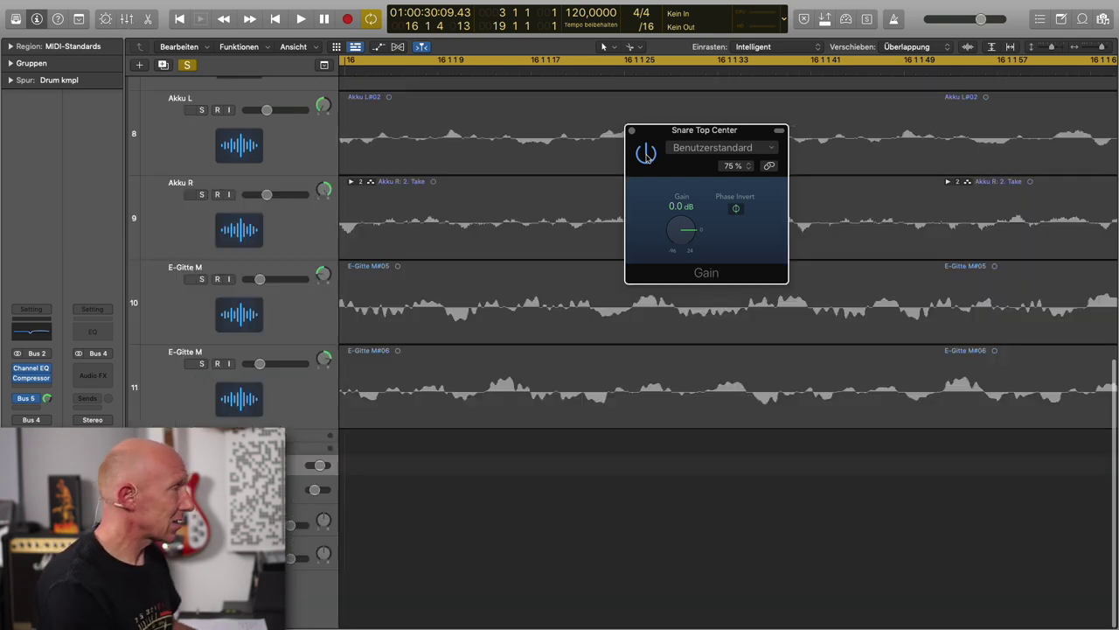
pyautogui.click(631, 130)
# Solo the OH M overhead track in addition to the Snare Top Center and Snare Bottom tracks
pyautogui.hscroll(-5, 417, 389)
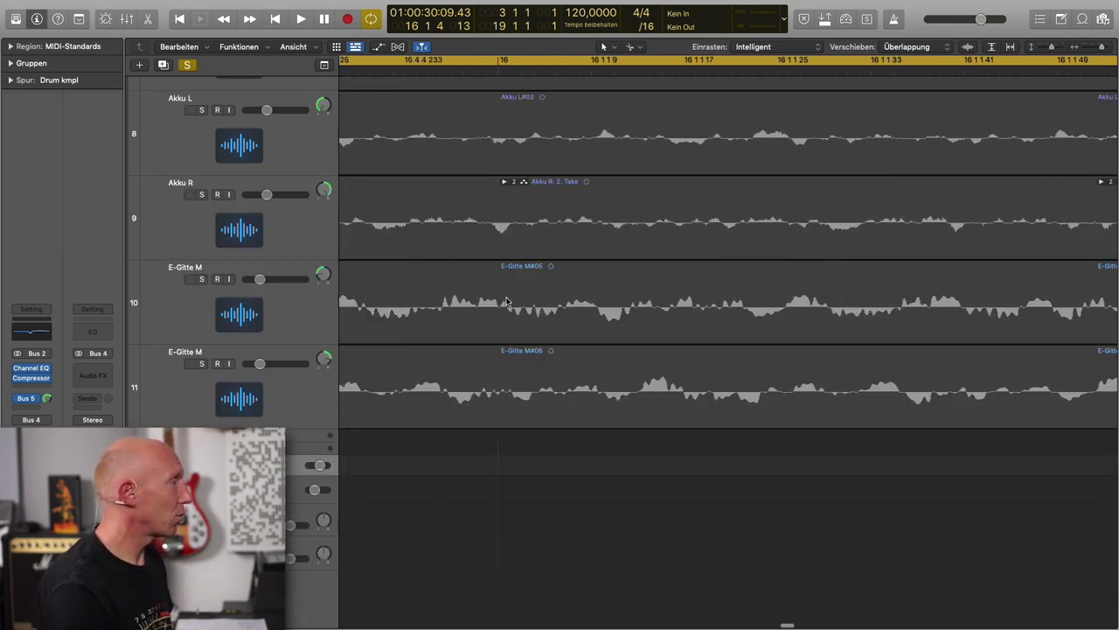
pyautogui.scroll(10, 332, 385)
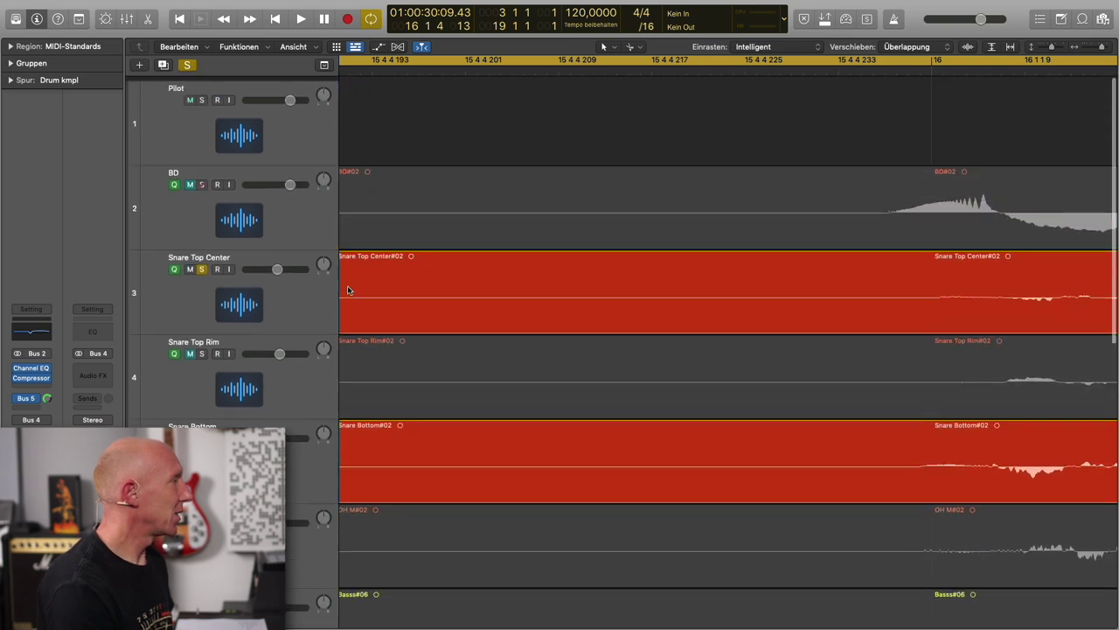
pyautogui.scroll(-1, 525, 321)
pyautogui.scroll(-3, 697, 314)
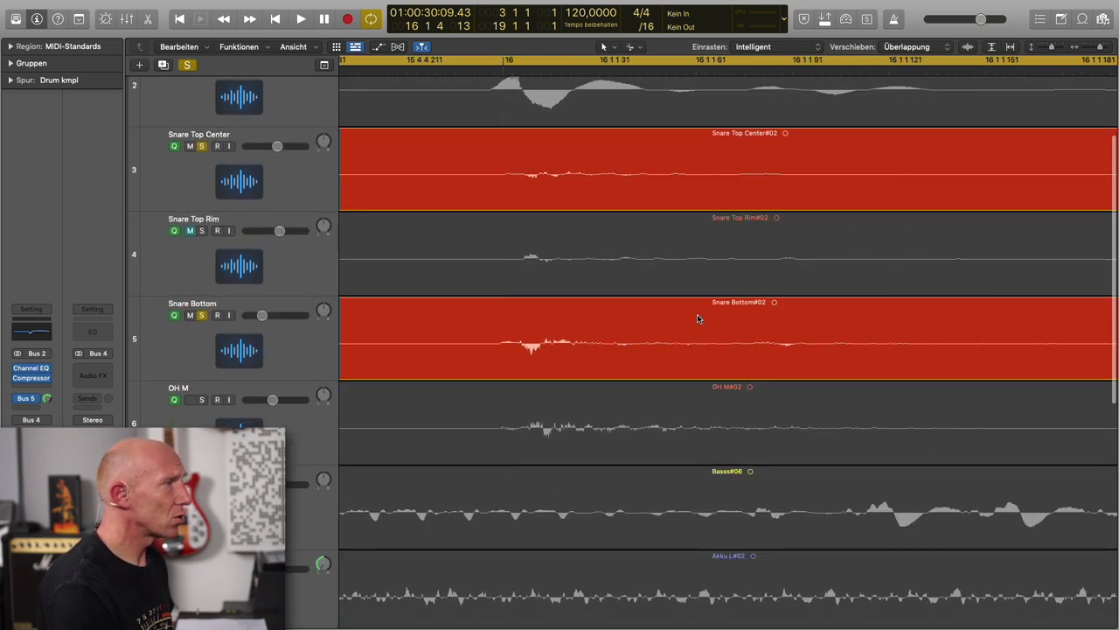
pyautogui.click(308, 442)
pyautogui.press('z')
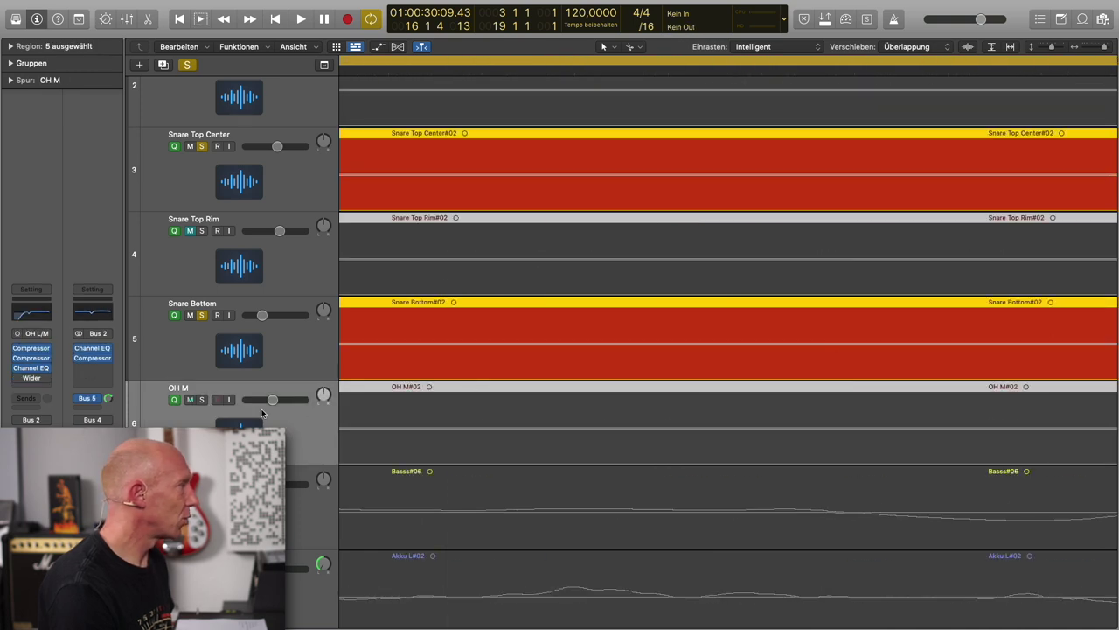
pyautogui.click(203, 400)
# Examine the hit at the start of bar 16 in close-up on the Snare Bottom and OH M tracks
pyautogui.scroll(-2, 806, 415)
pyautogui.hscroll(2, 806, 415)
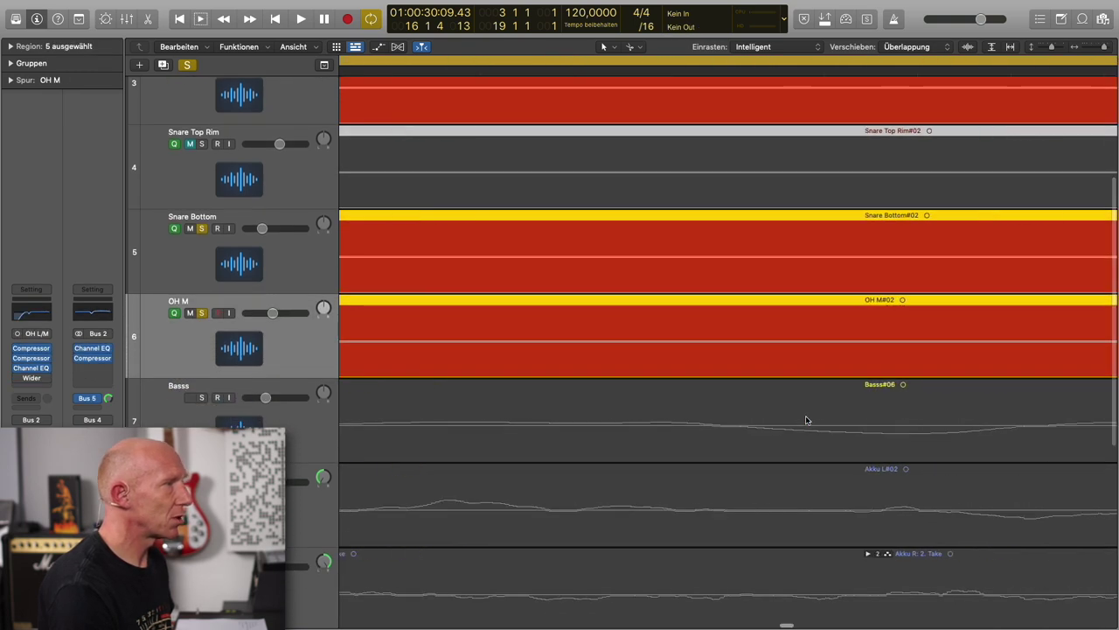
pyautogui.hscroll(2, 944, 380)
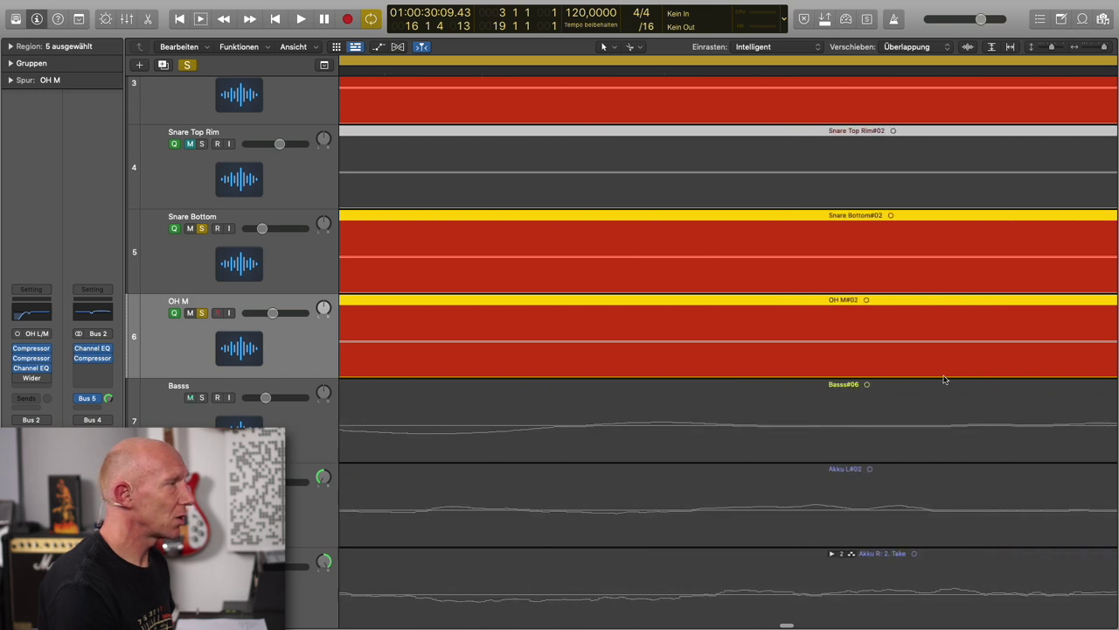
pyautogui.scroll(5, 945, 379)
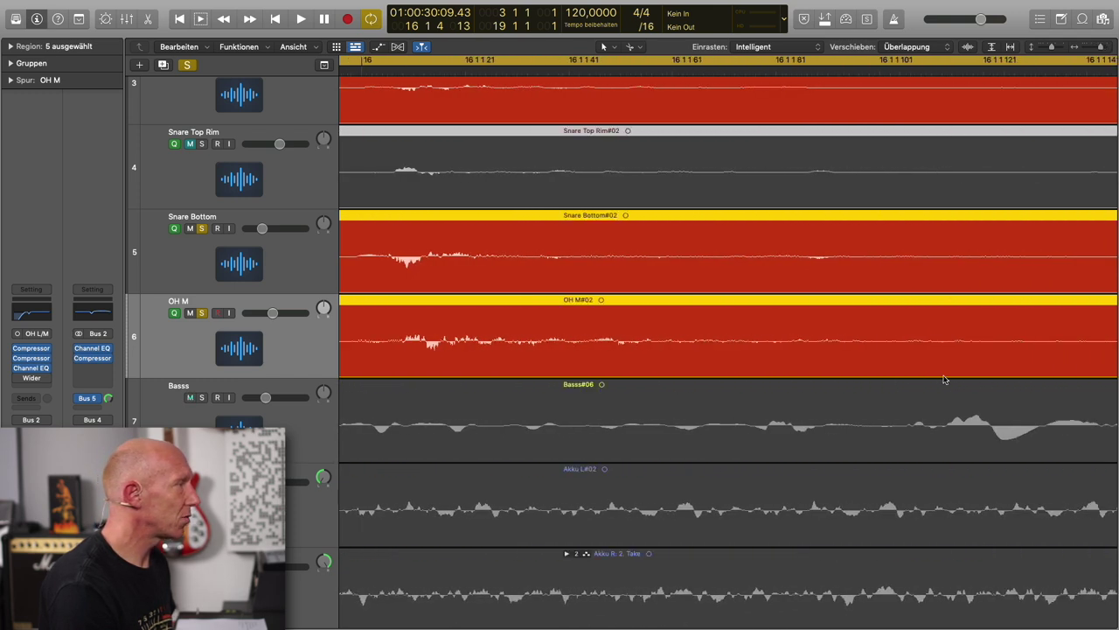
pyautogui.hscroll(-6, 485, 343)
pyautogui.scroll(-3, 889, 340)
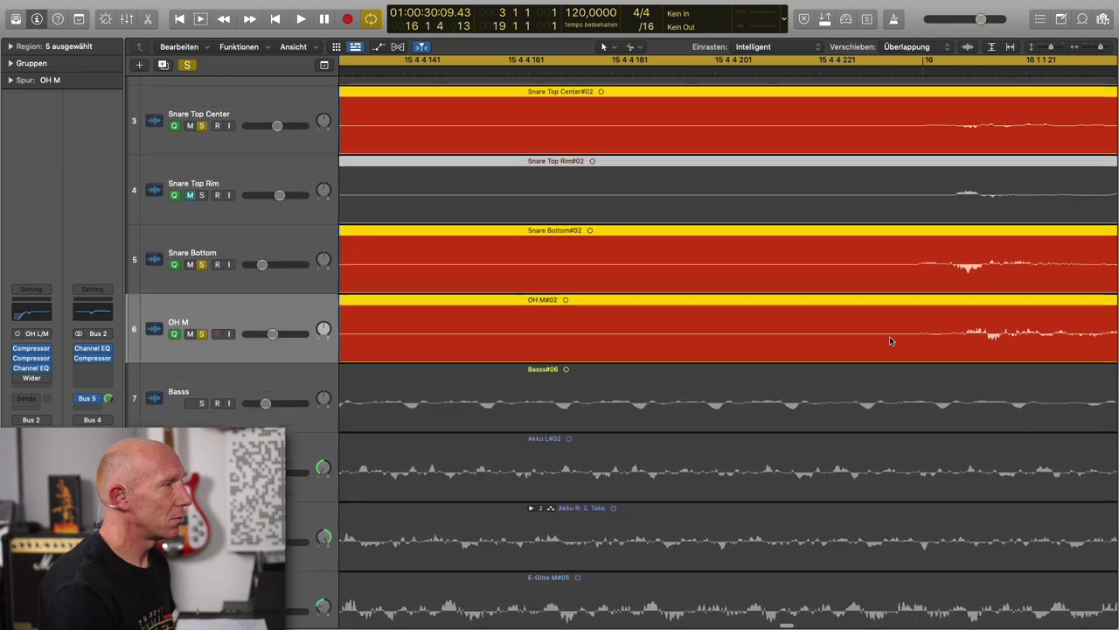
pyautogui.scroll(3, 889, 341)
pyautogui.scroll(-5, 889, 340)
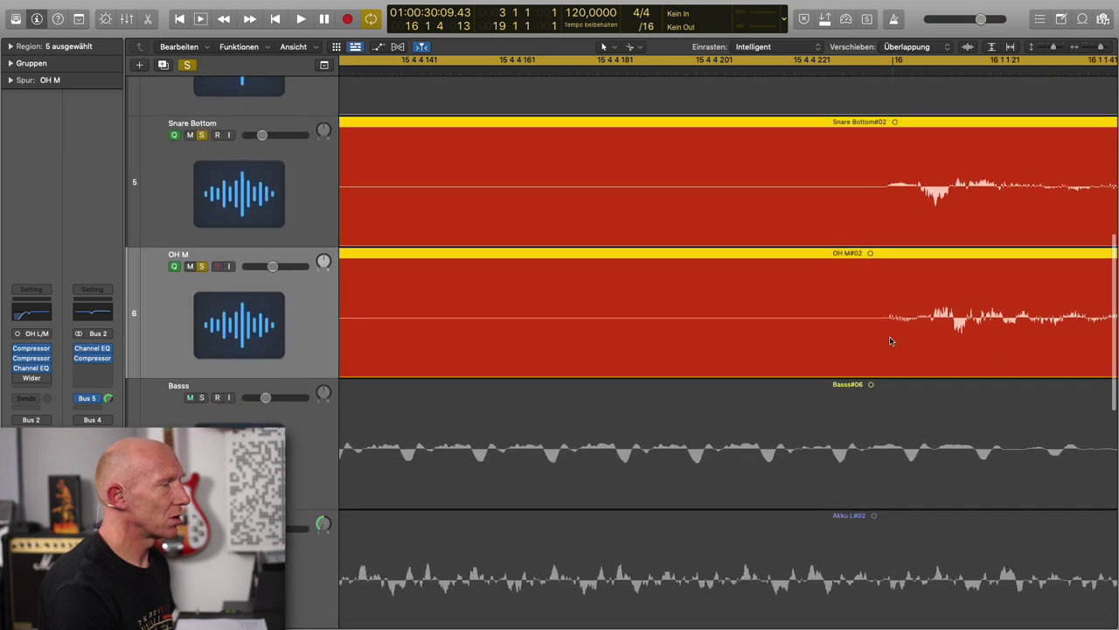
pyautogui.hscroll(5, 890, 340)
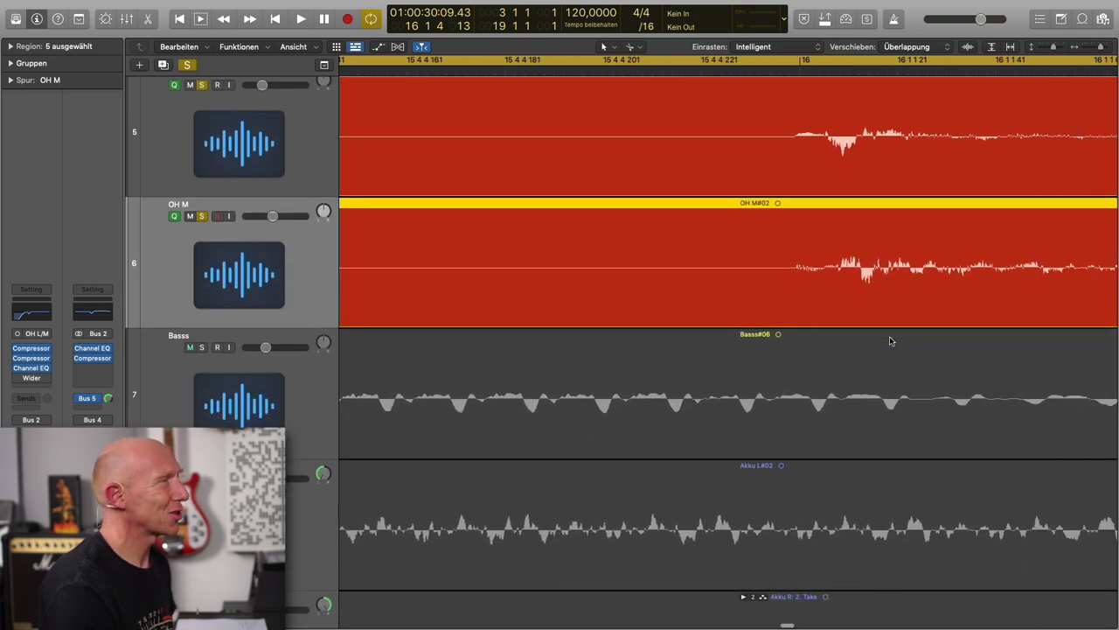
pyautogui.scroll(-10, 842, 331)
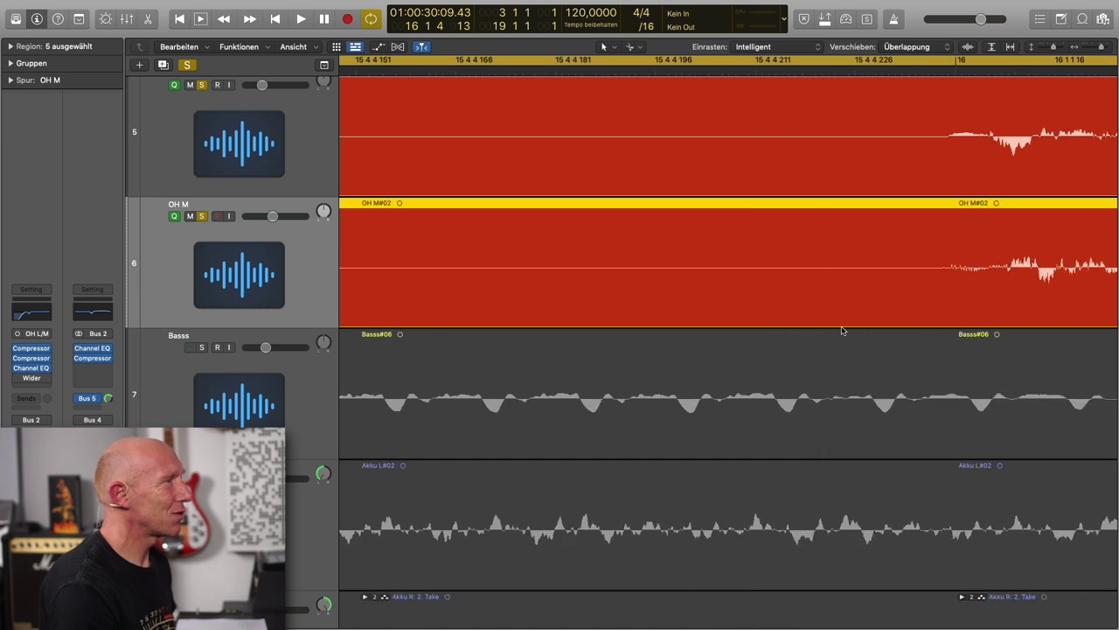
pyautogui.scroll(-2, 842, 330)
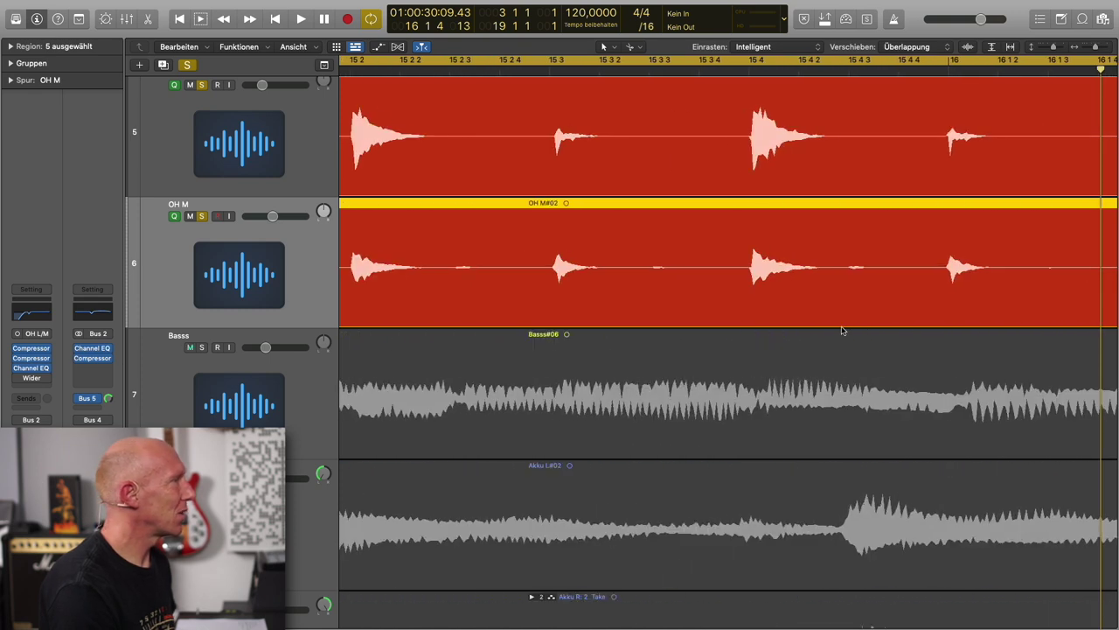
# Set the playhead to bar 3 beat 4 and compare that snare hit's waveform timing across the overhead, bottom, rim and center tracks
pyautogui.press('Return')
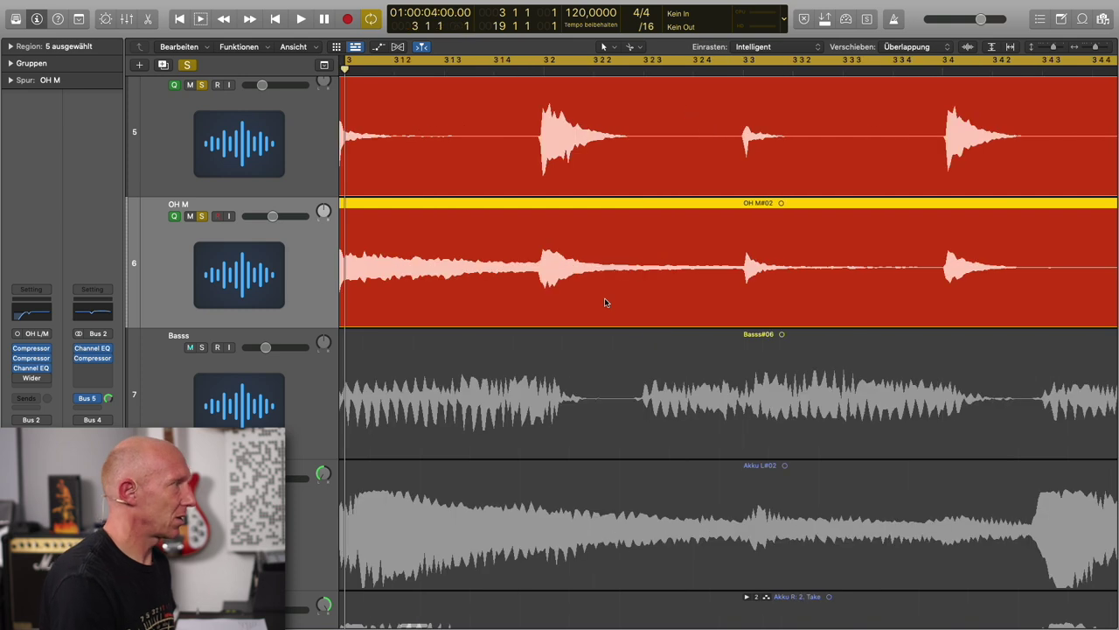
pyautogui.hscroll(-5, 604, 301)
pyautogui.scroll(3, 604, 301)
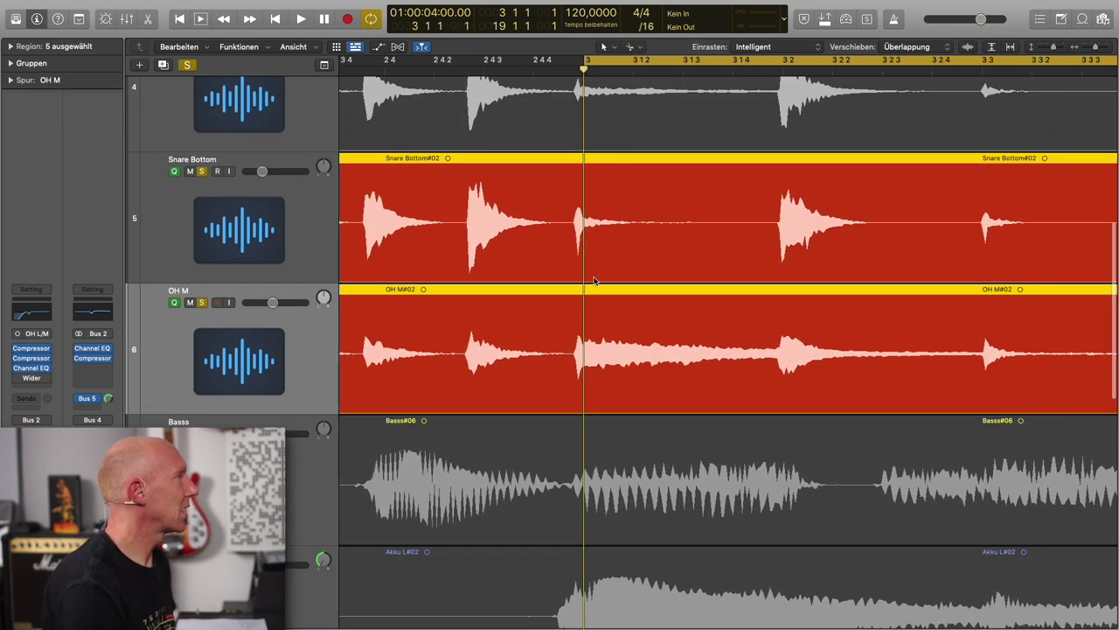
pyautogui.hscroll(3, 586, 256)
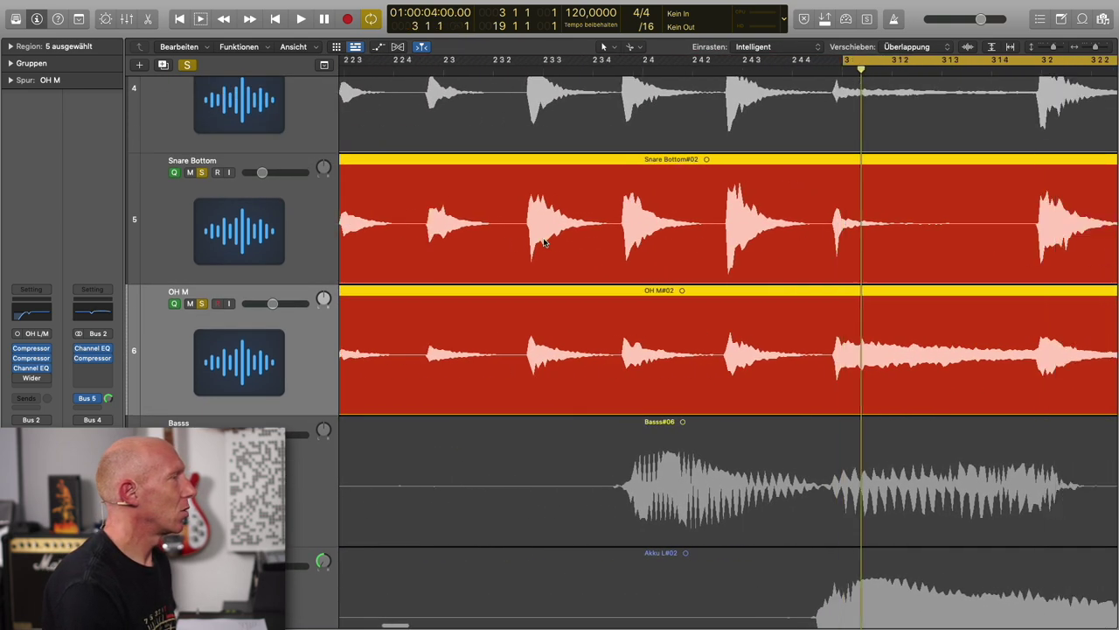
pyautogui.hscroll(5, 561, 231)
pyautogui.click(800, 70)
pyautogui.scroll(6, 813, 166)
pyautogui.scroll(8, 781, 182)
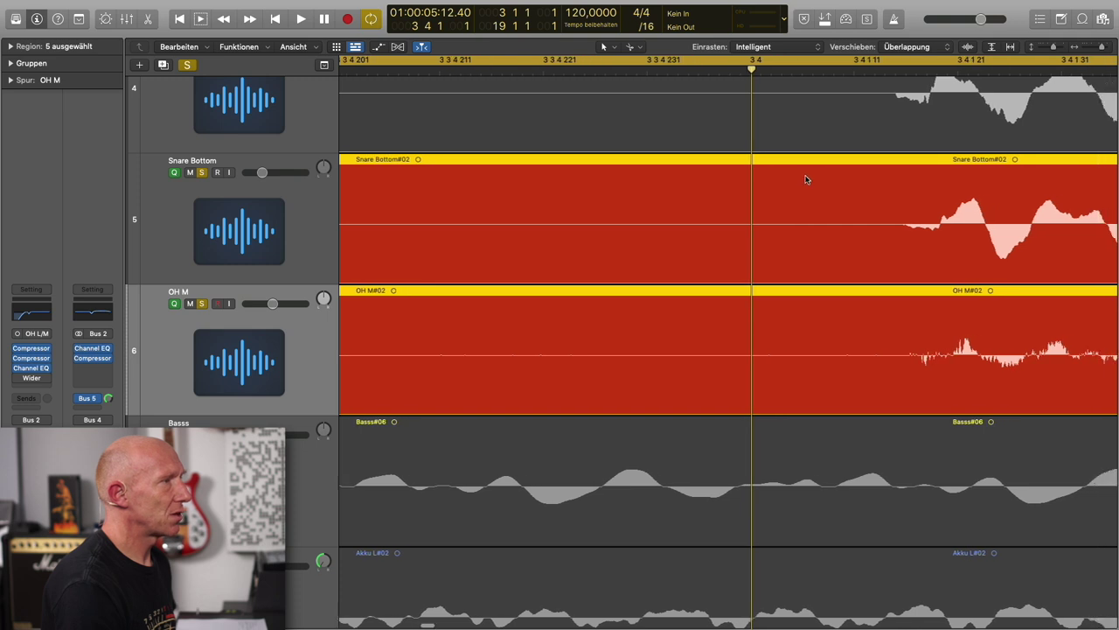
pyautogui.hscroll(7, 797, 179)
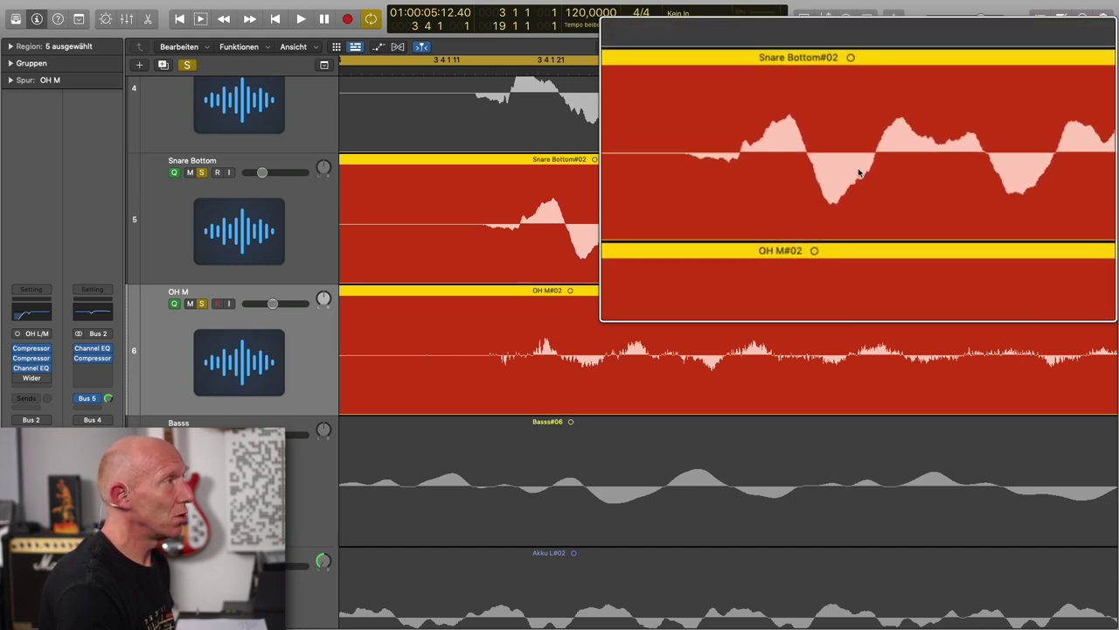
pyautogui.scroll(2, 550, 113)
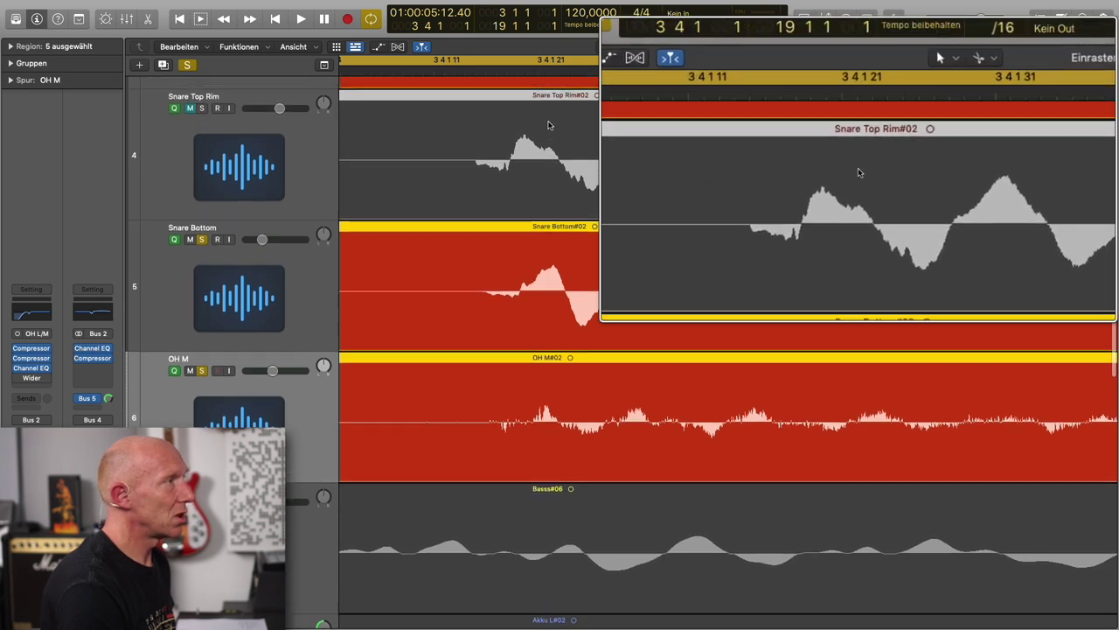
pyautogui.scroll(3, 516, 123)
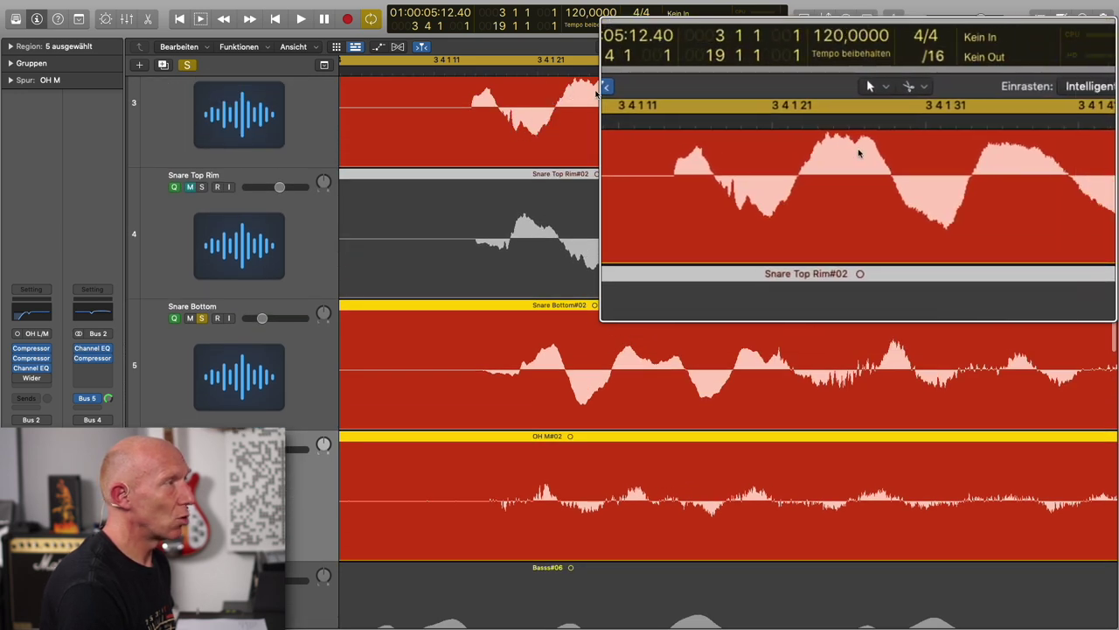
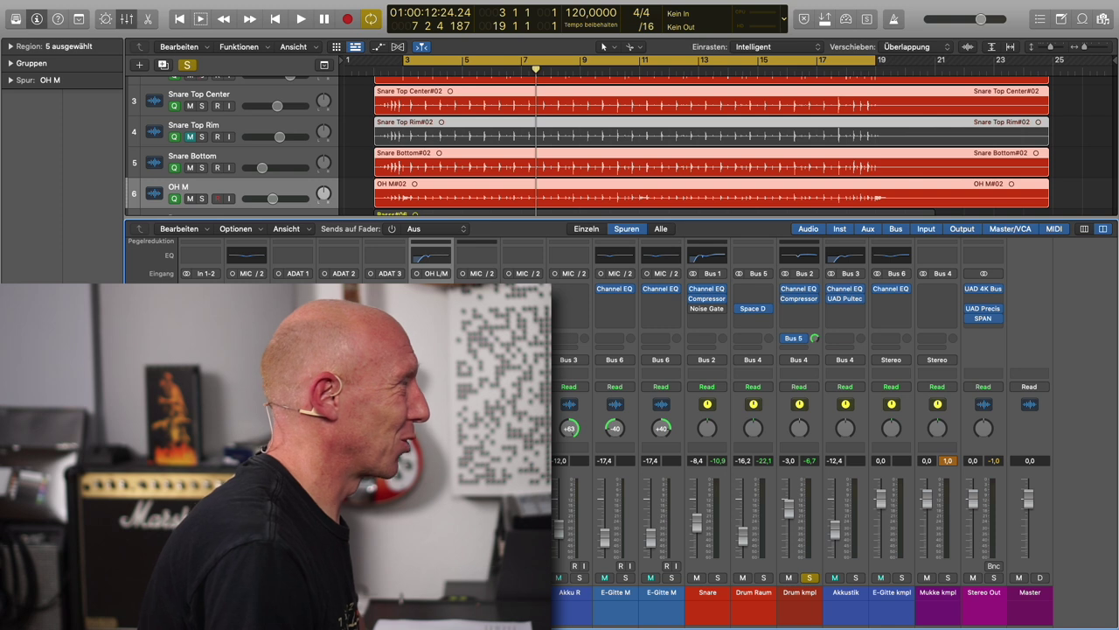
# Open the first Compressor on the OH M channel and check its side-chain source, keeping Snare Bottom (Audio 7)
pyautogui.click(437, 290)
pyautogui.moveTo(803, 55); pyautogui.dragTo(856, 27)
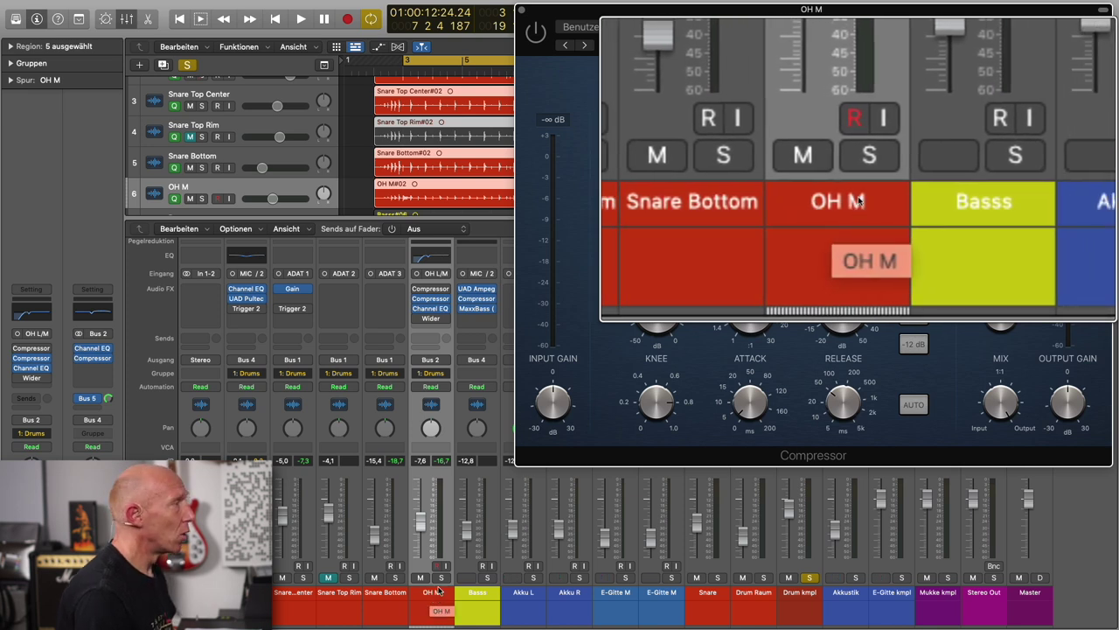
pyautogui.moveTo(431, 291)
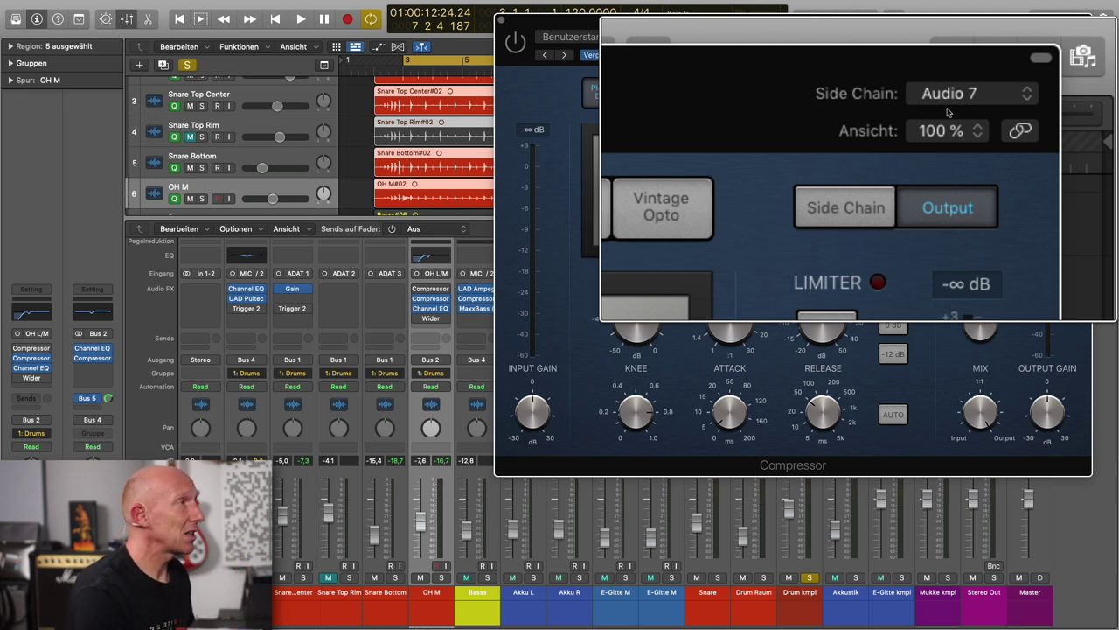
pyautogui.click(1029, 94)
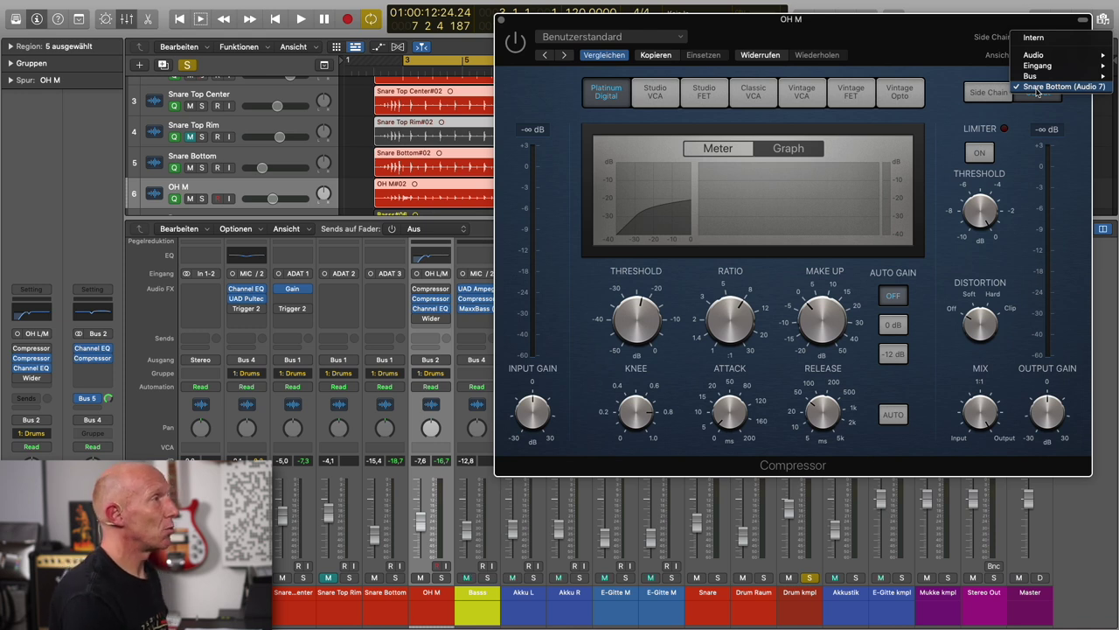
pyautogui.click(919, 44)
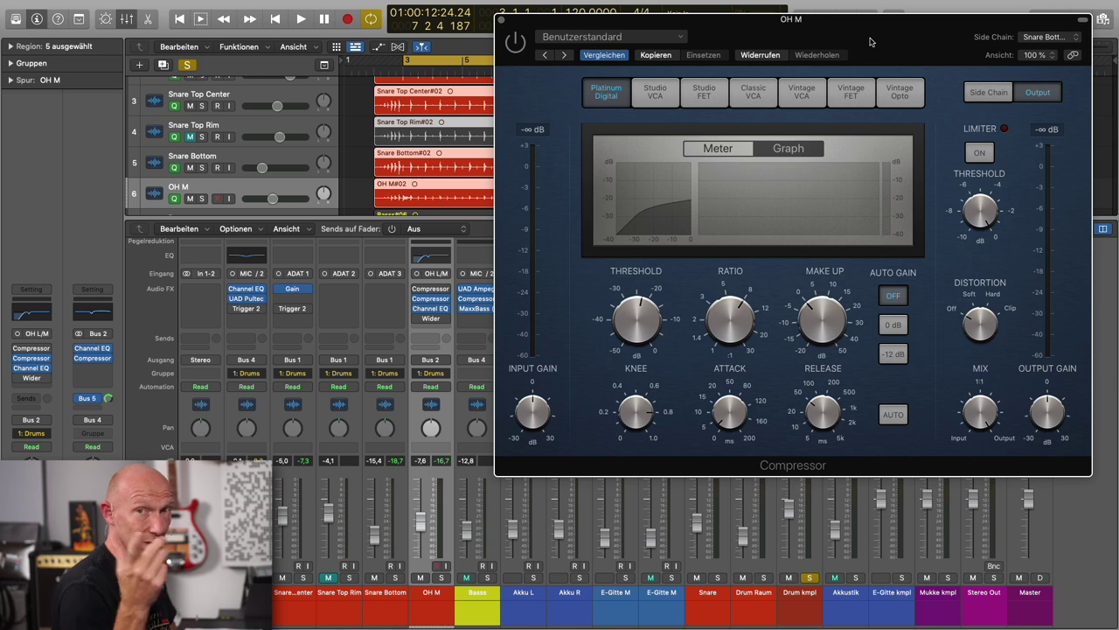
# Play the drums and compare the overheads with the side-chain Compressor on and bypassed, leaving it on
pyautogui.press('space')
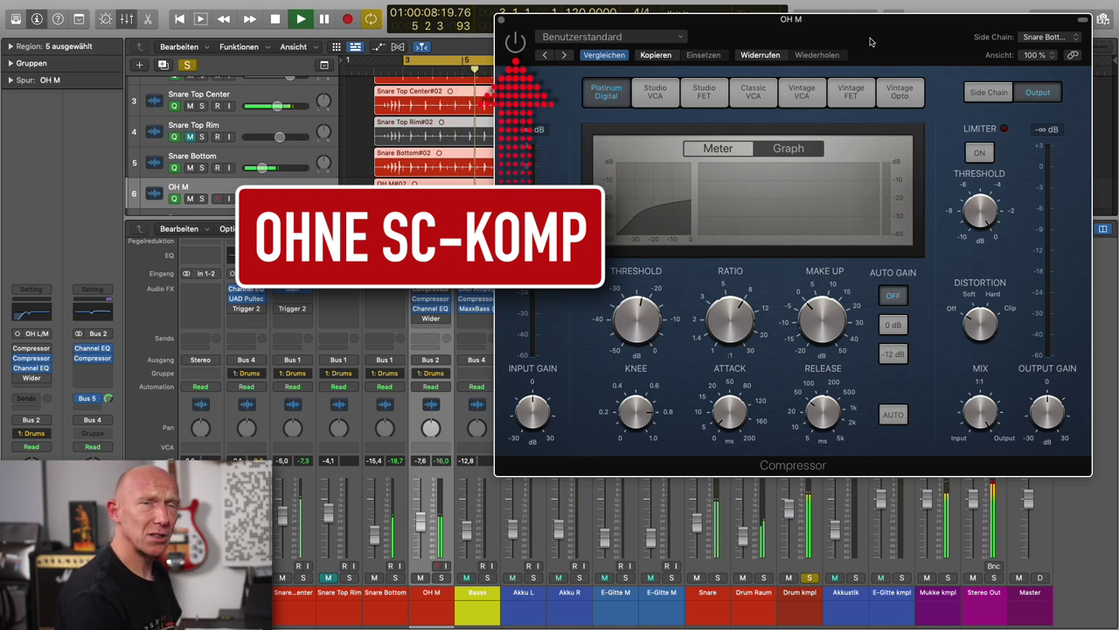
pyautogui.click(515, 43)
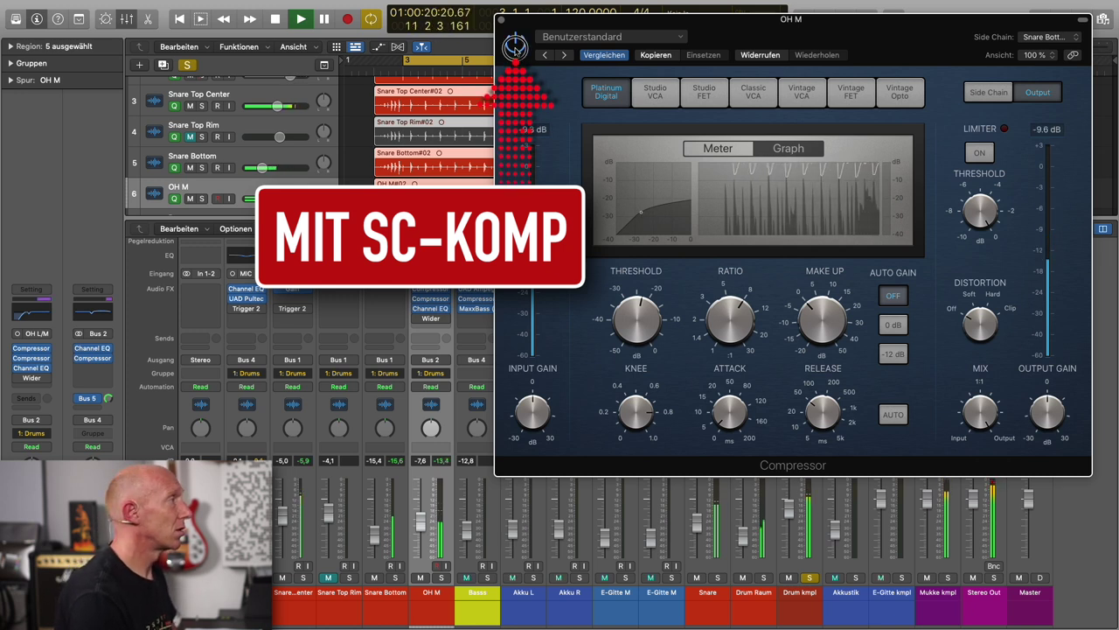
pyautogui.click(516, 43)
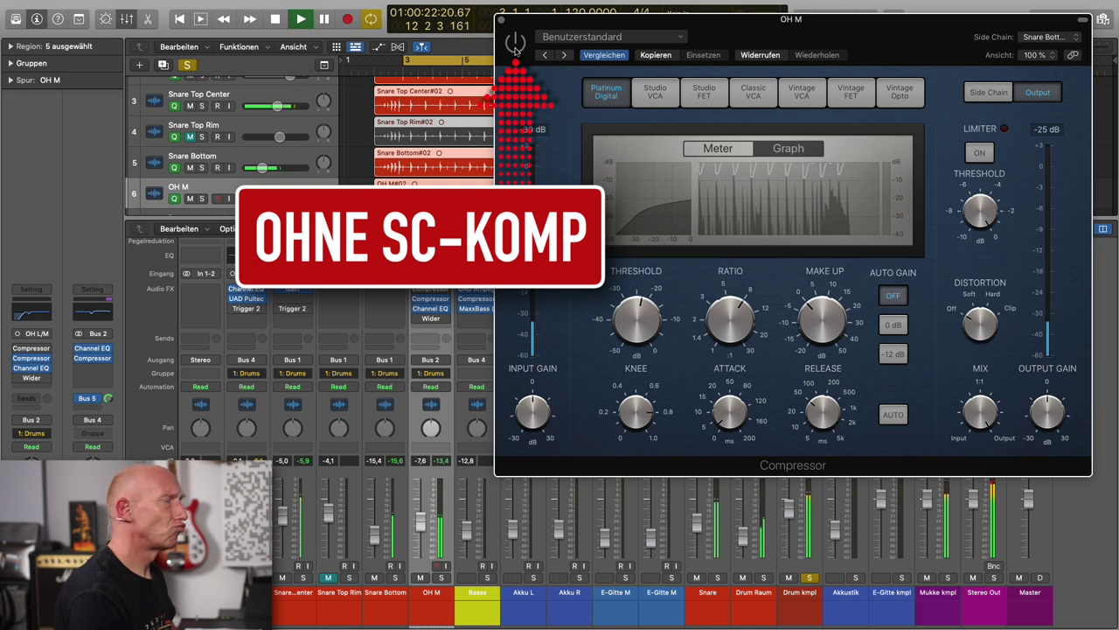
pyautogui.click(516, 43)
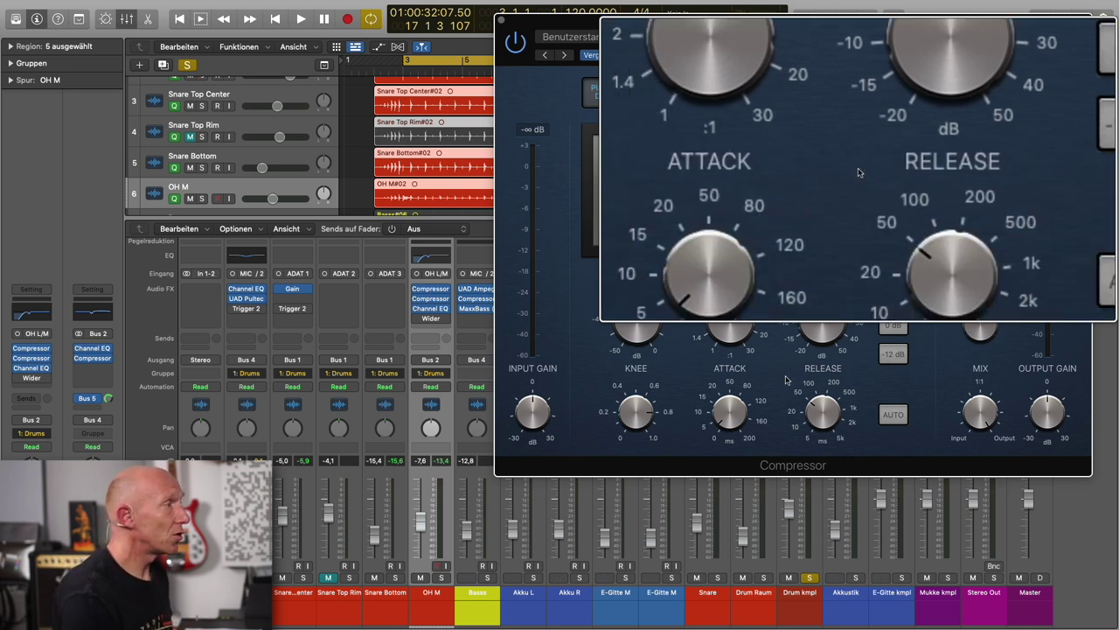
# Check the overhead Compressor's attack, release, threshold and ratio settings, then close its window
pyautogui.moveTo(741, 411)
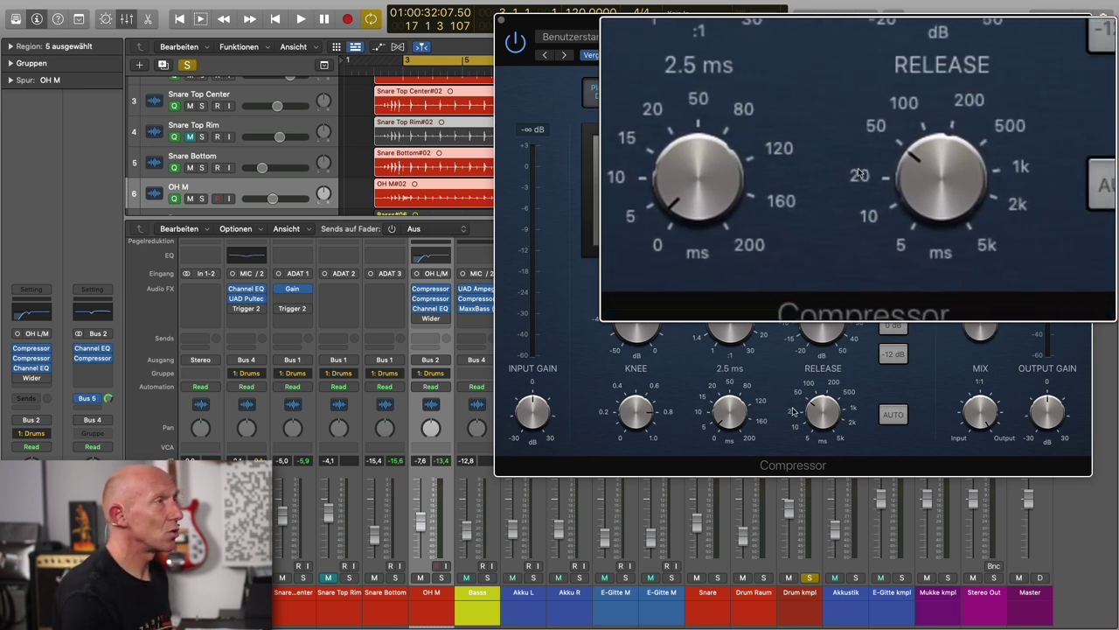
pyautogui.moveTo(812, 406)
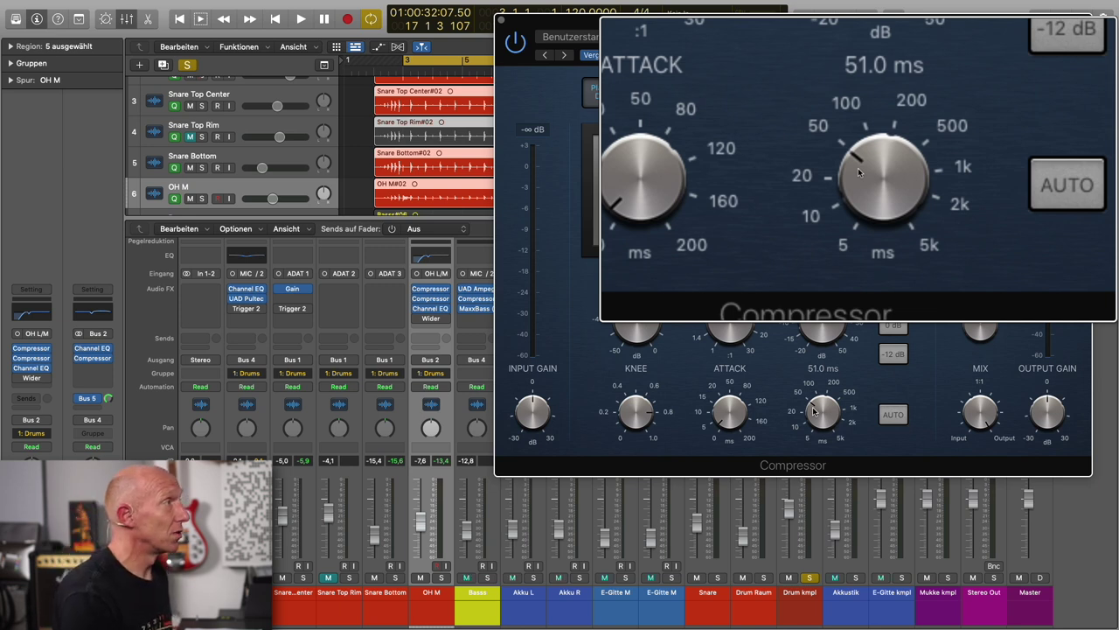
pyautogui.moveTo(636, 328)
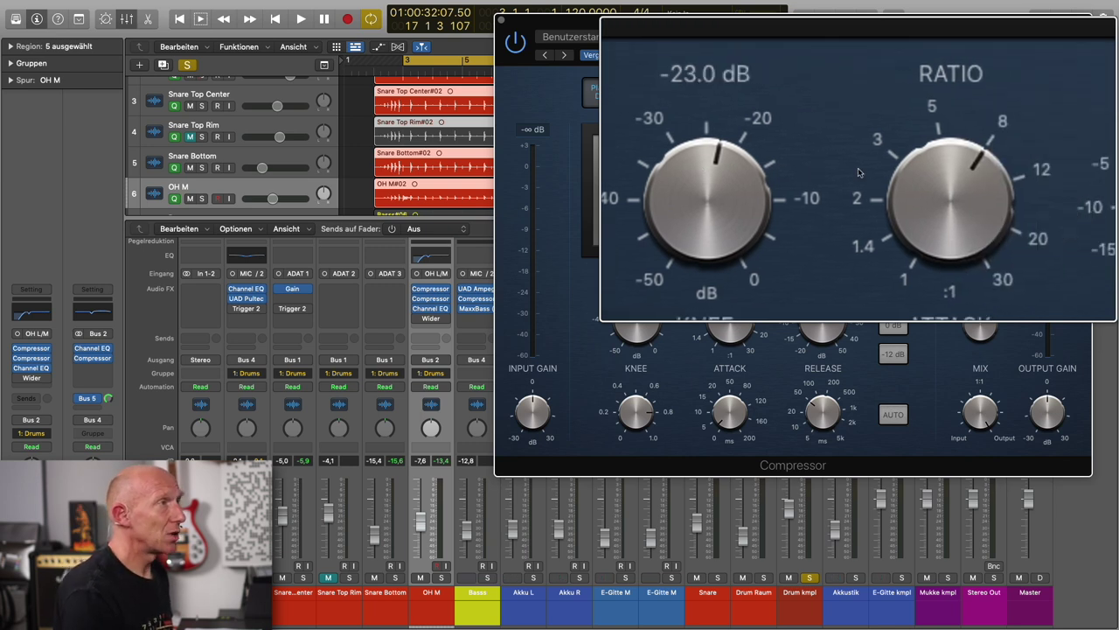
pyautogui.moveTo(730, 319)
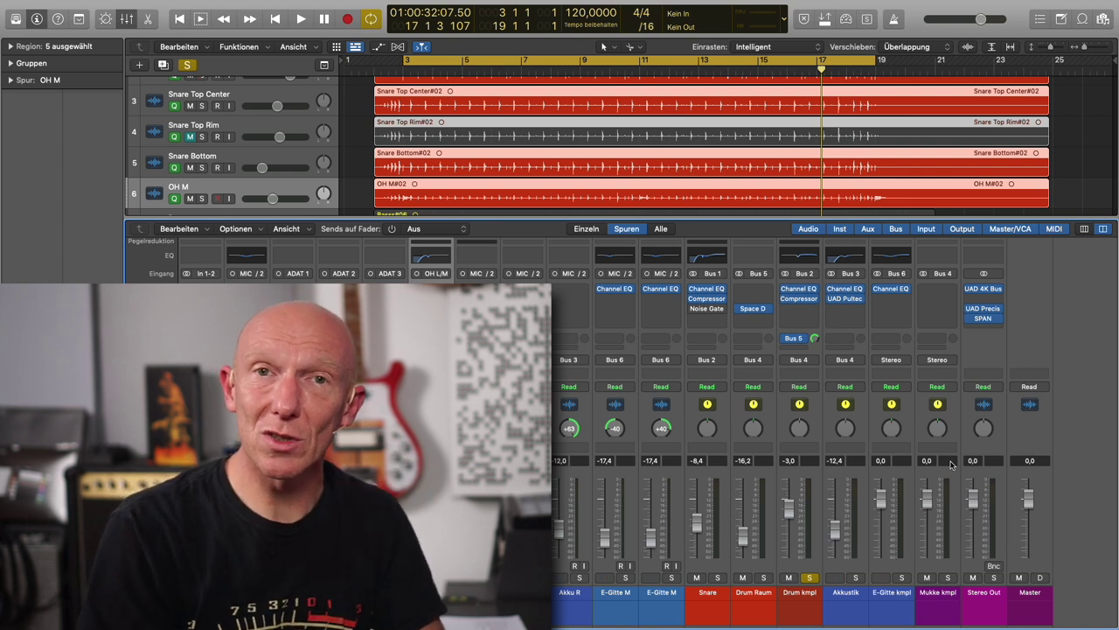
pyautogui.hotkey('ctrl', 'm')
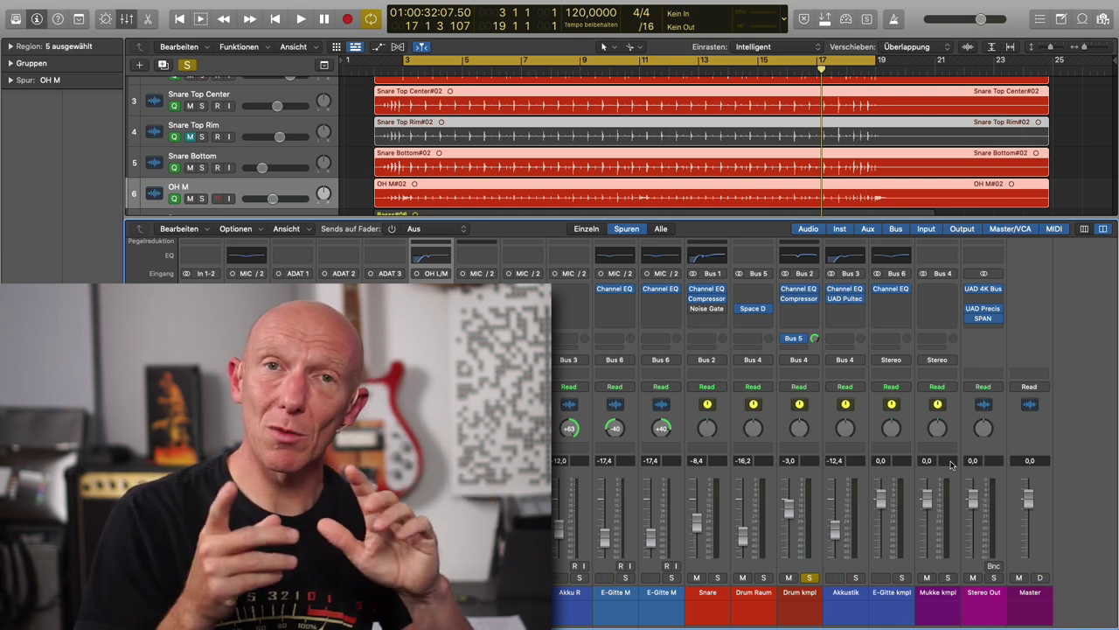
# Route the BD channel's output to Bus 2 (Drum kmpl) and play the drums to hear the kick through the drum bus
pyautogui.hotkey('ctrl', 'm')
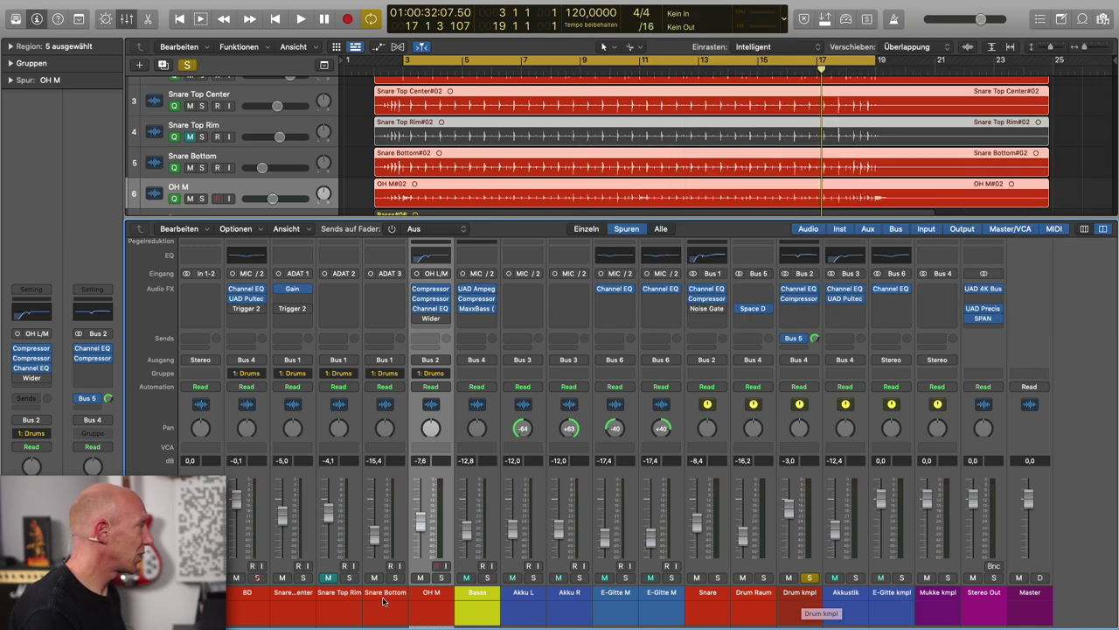
pyautogui.click(258, 364)
pyautogui.moveTo(262, 400)
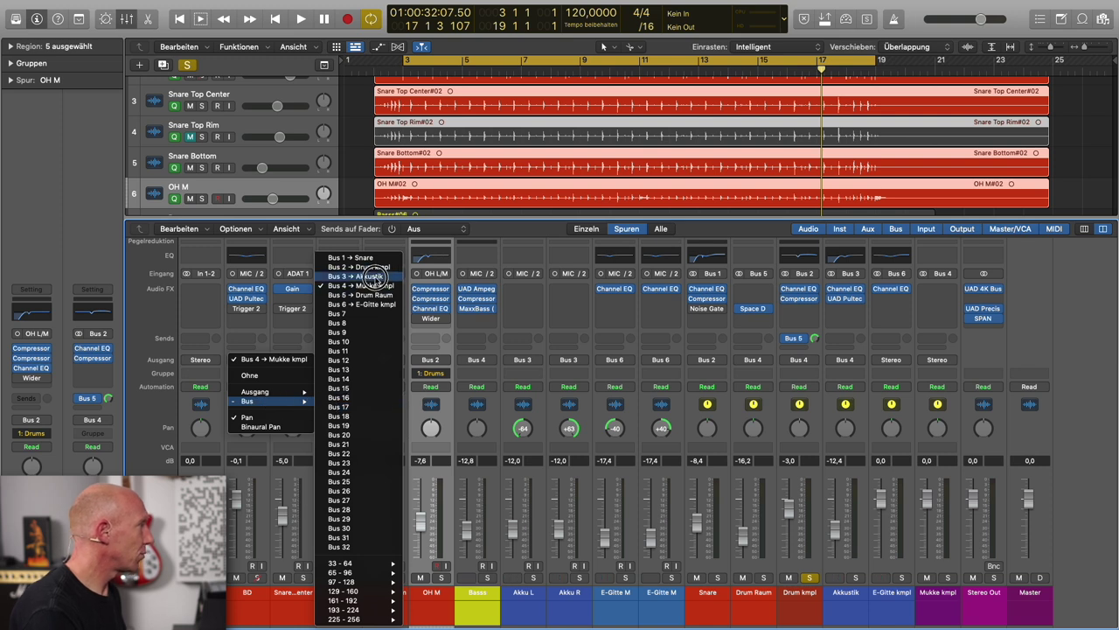
pyautogui.click(374, 267)
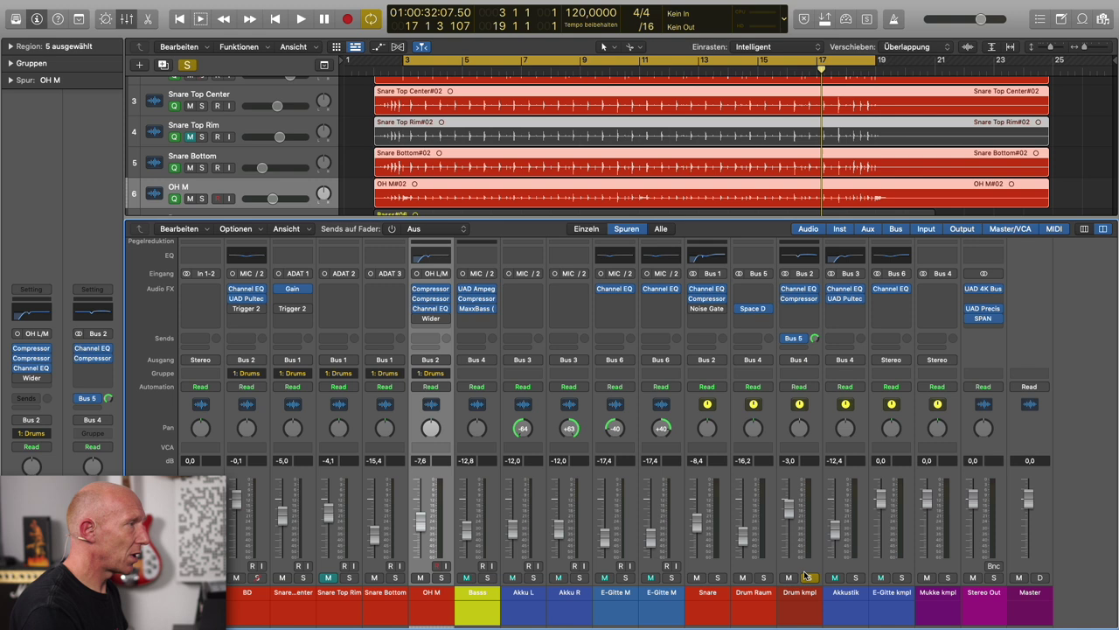
pyautogui.press('space')
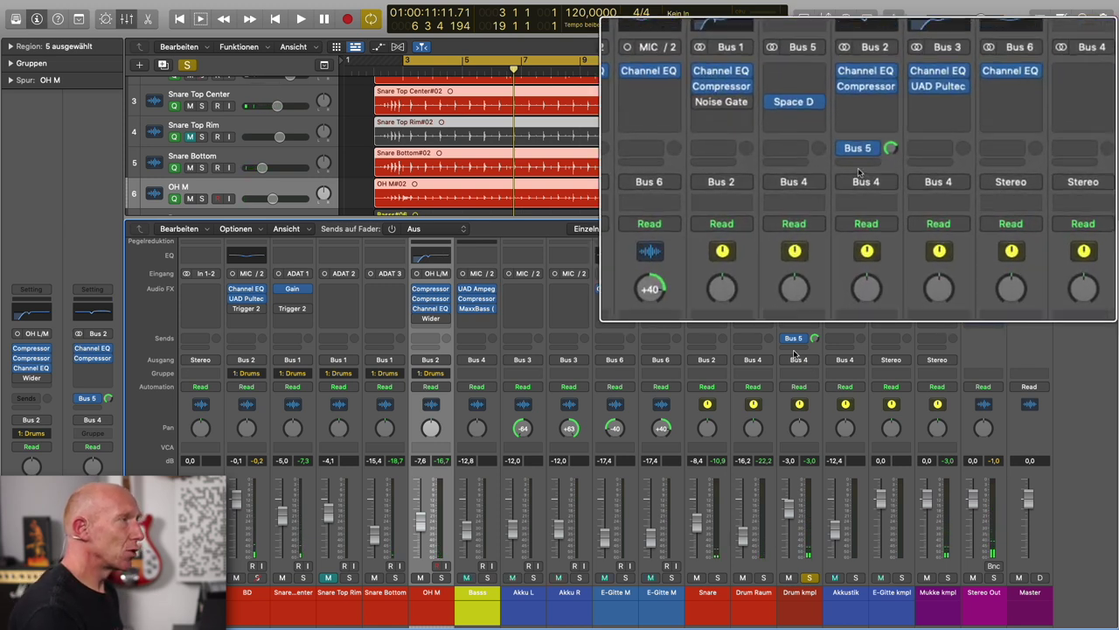
pyautogui.moveTo(794, 339)
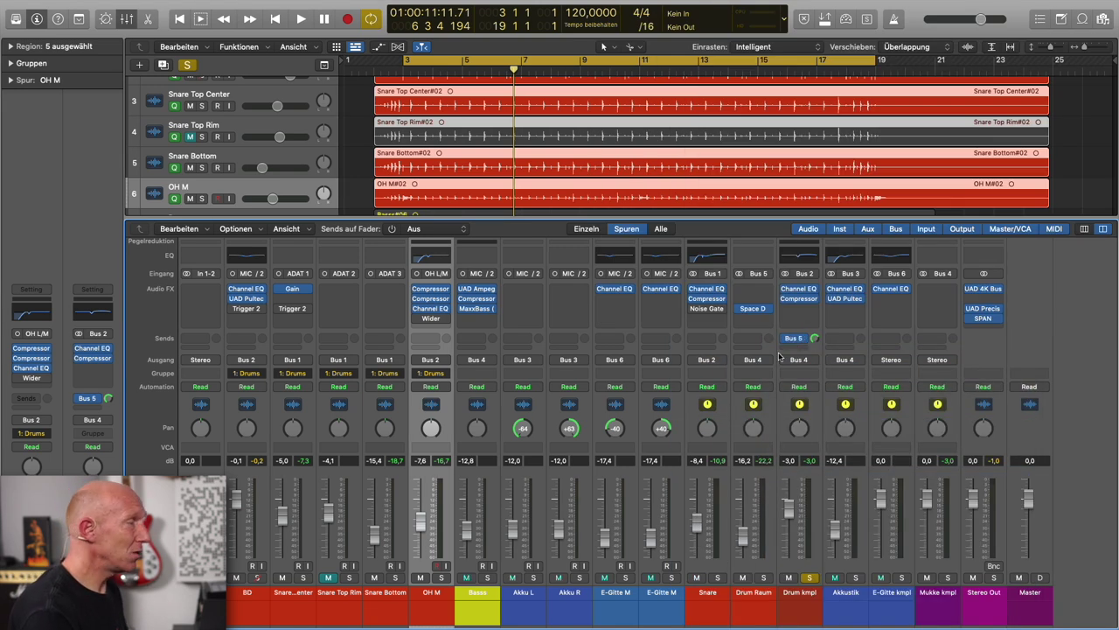
# Route the BD channel's output back to Bus 4 (Mukke kmpl) and play the drums
pyautogui.click(260, 363)
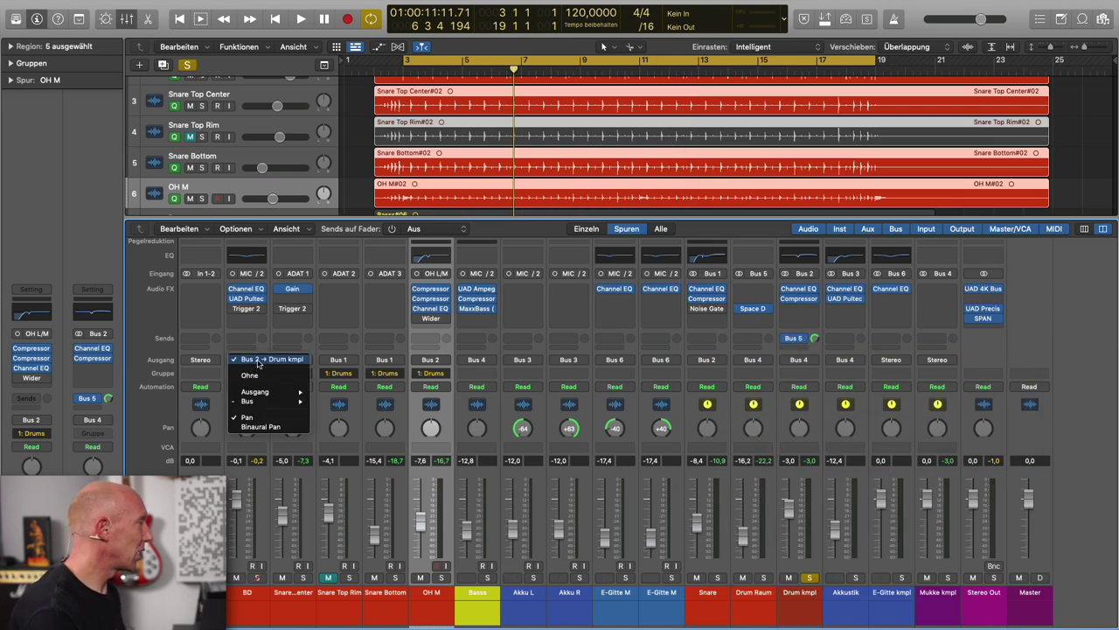
pyautogui.moveTo(267, 401)
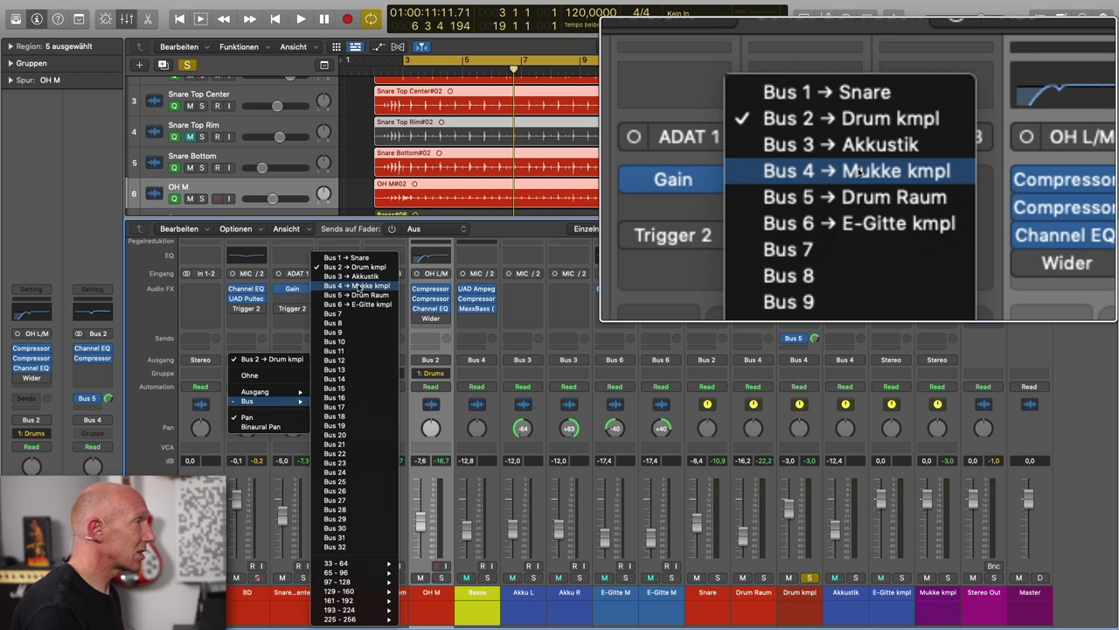
pyautogui.click(358, 286)
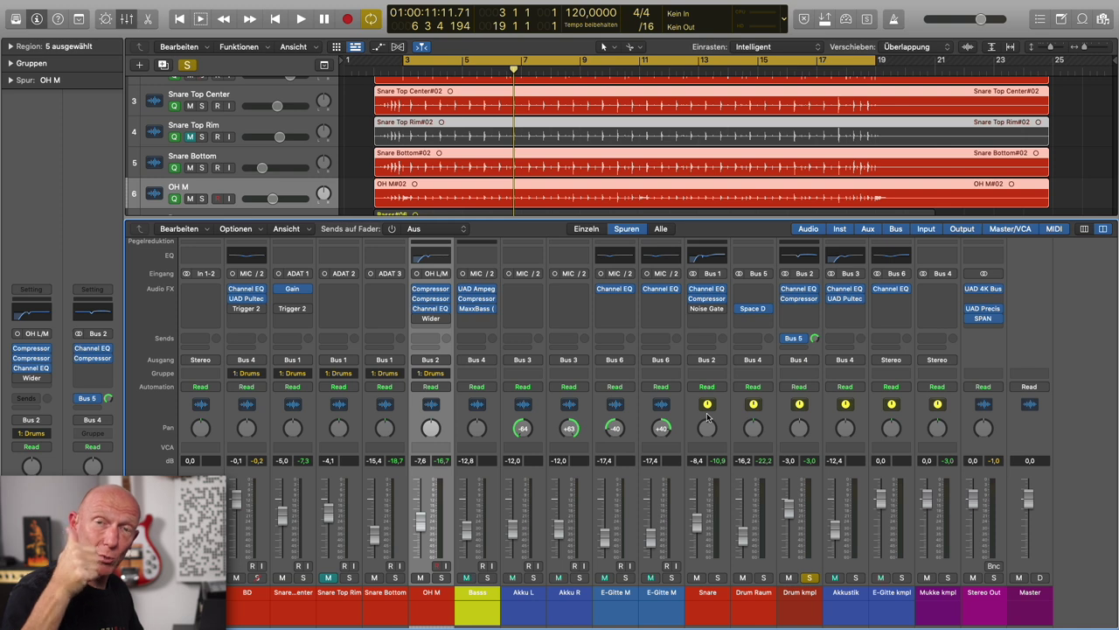
pyautogui.press('space')
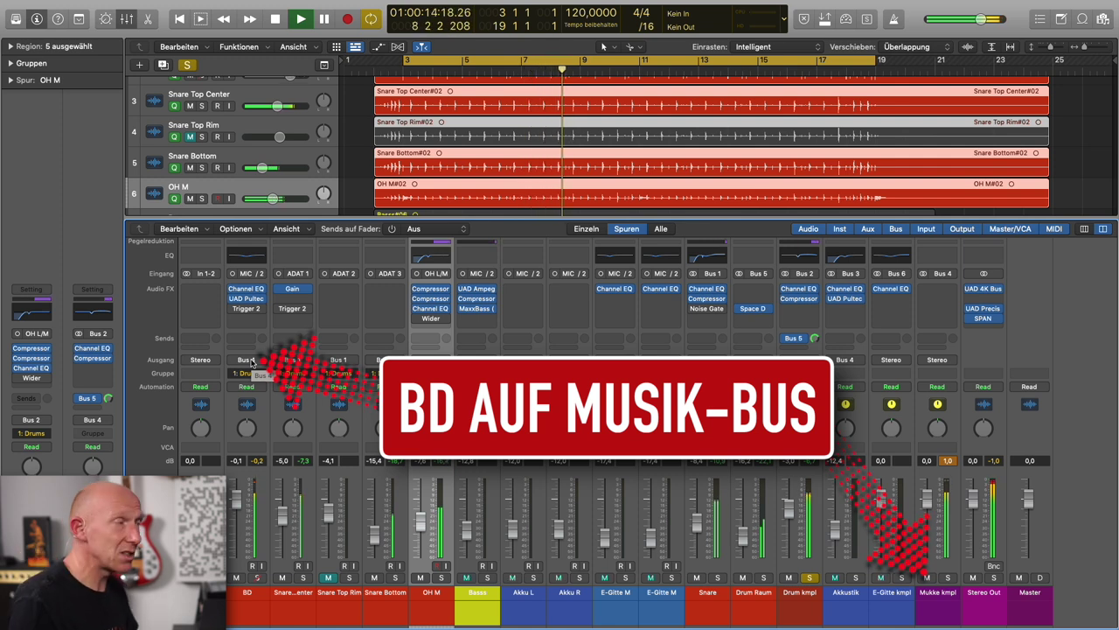
# During playback, compare the BD output on Bus 2 (Drum kmpl) with Bus 4 (Mukke kmpl), leaving it on Bus 4
pyautogui.click(251, 362)
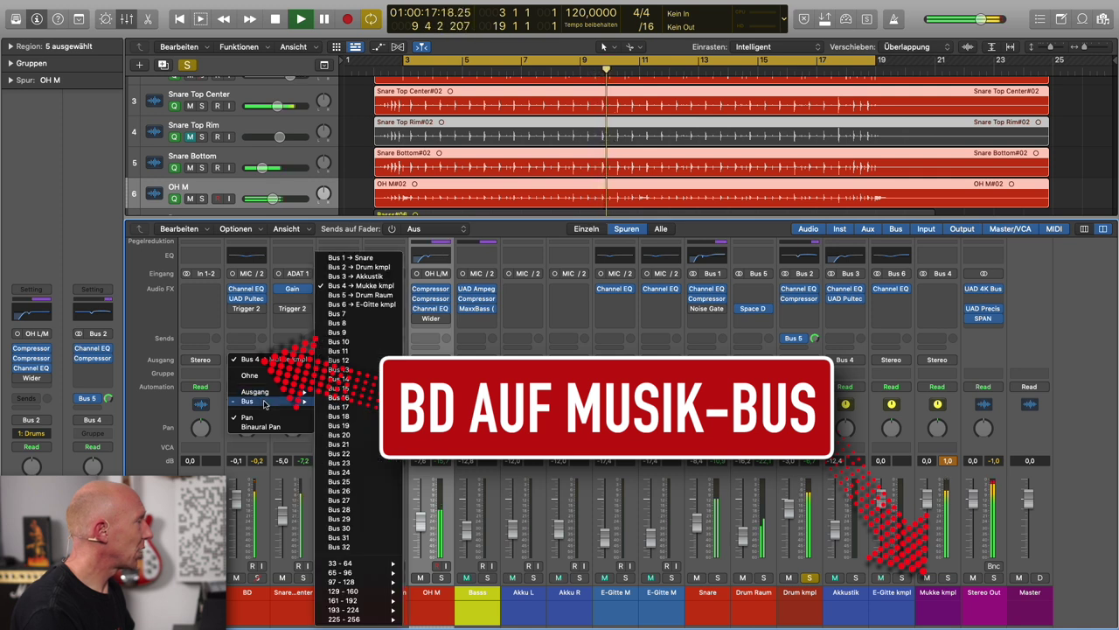
pyautogui.click(361, 267)
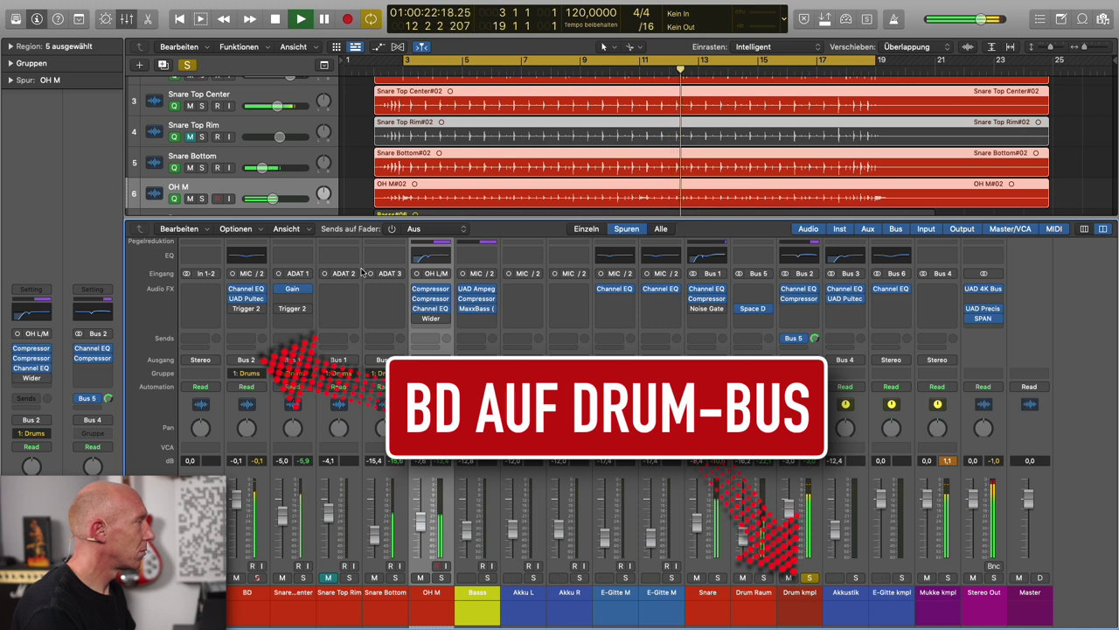
pyautogui.click(259, 359)
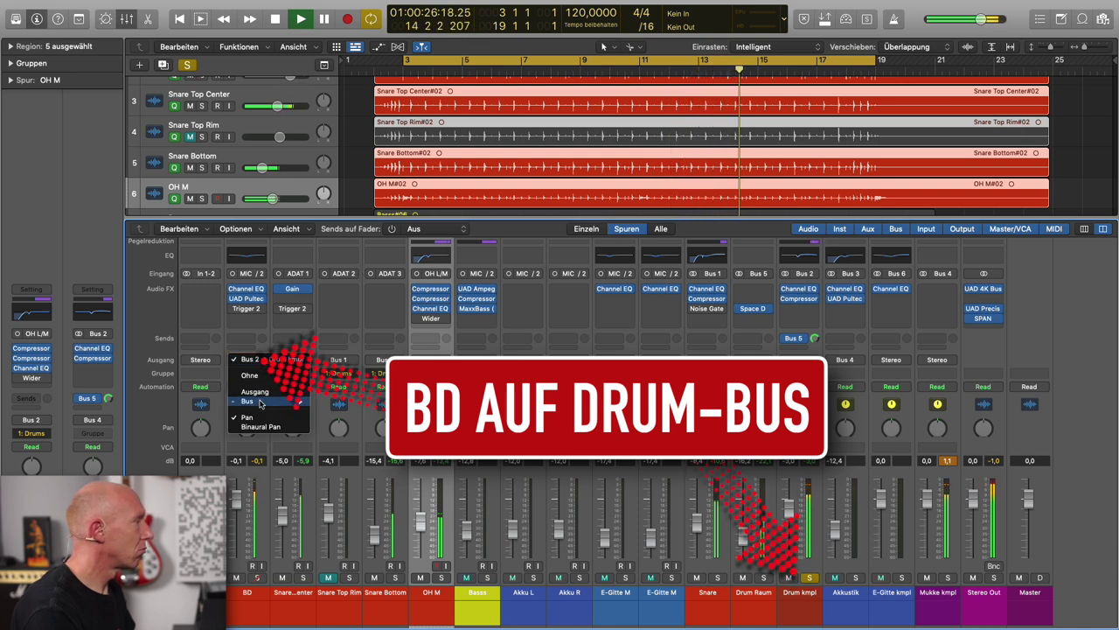
pyautogui.moveTo(253, 400)
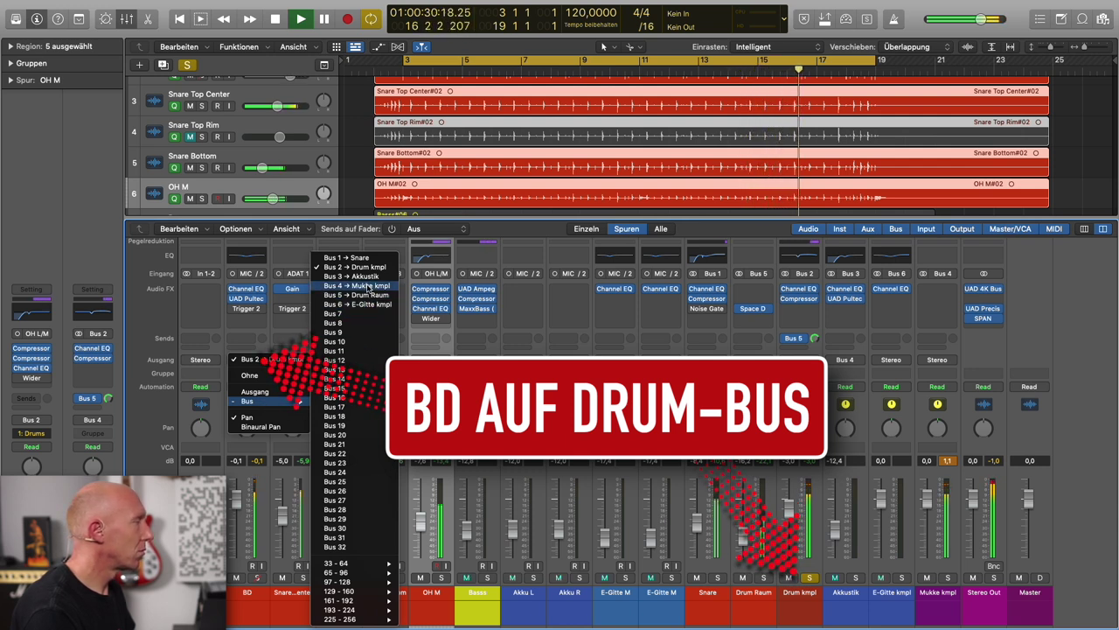
pyautogui.click(369, 286)
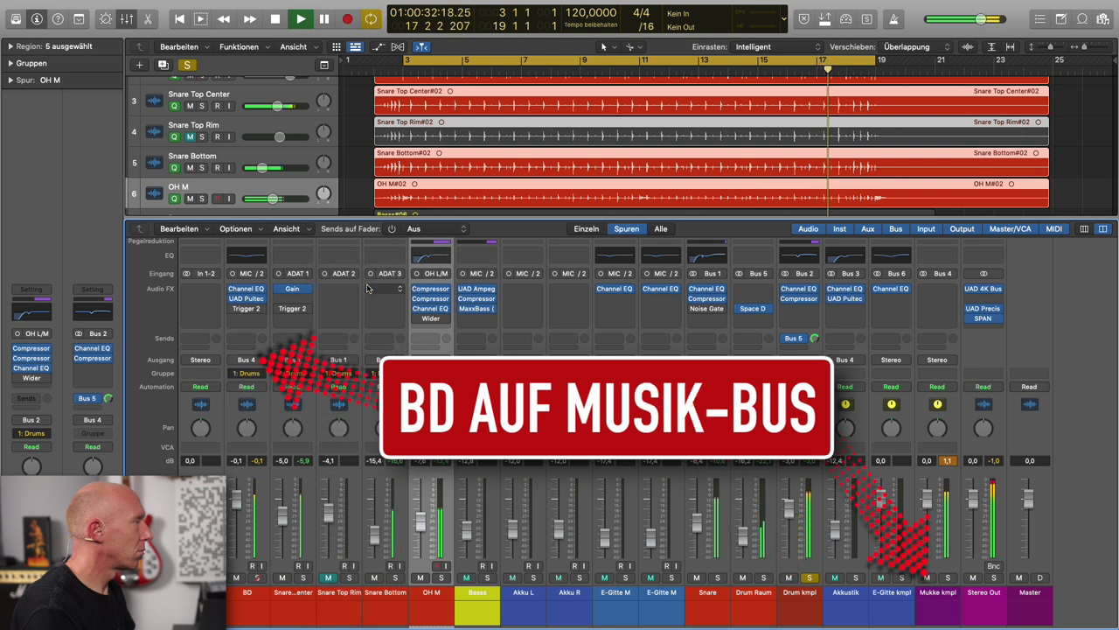
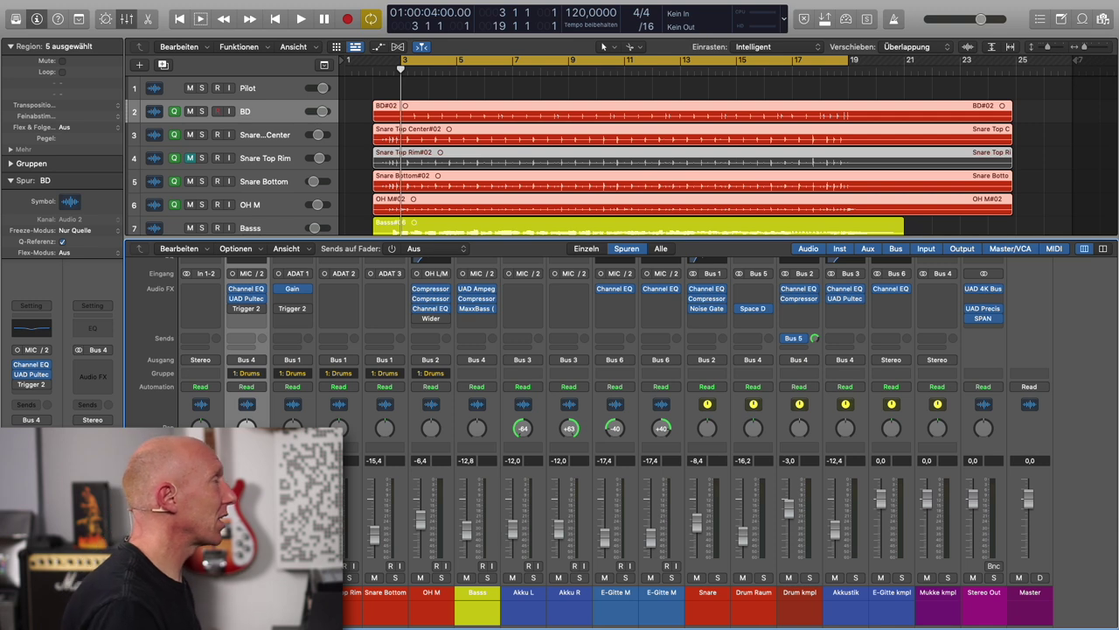
# Start drum replacement/doubling on the BD track, keeping Kick as the instrument and Doppeln as the mode
pyautogui.click(283, 136)
pyautogui.click(278, 116)
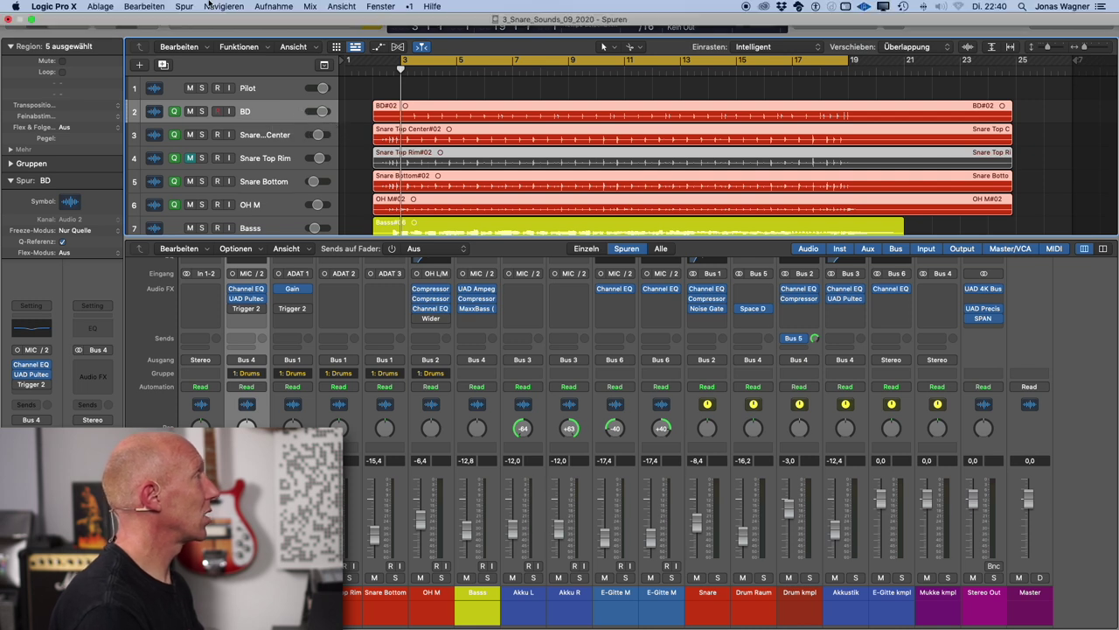
pyautogui.click(183, 7)
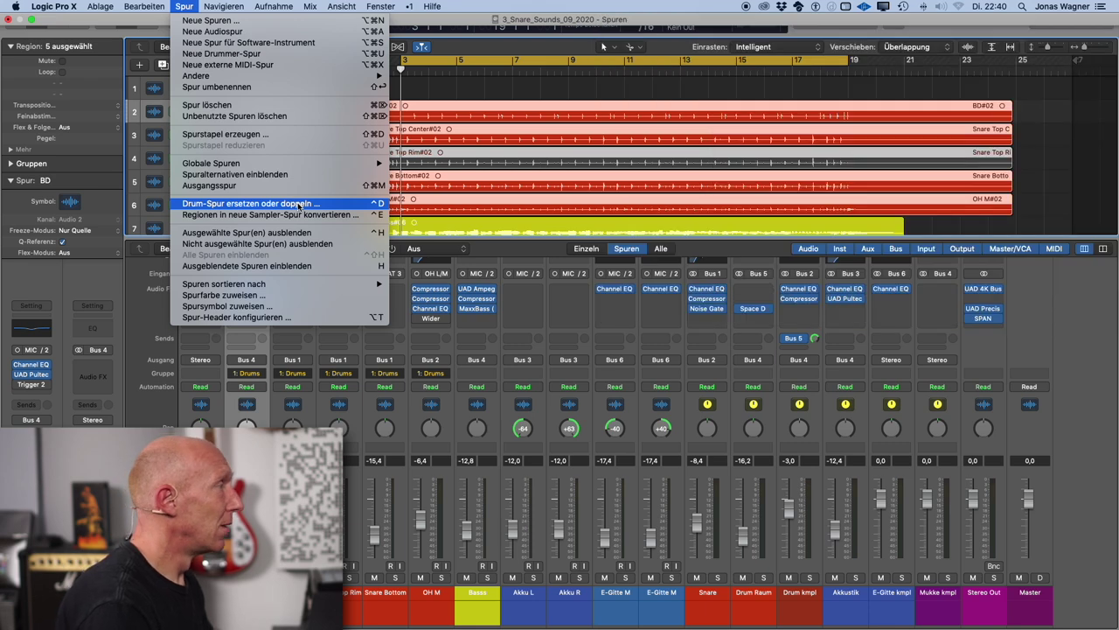
pyautogui.click(298, 204)
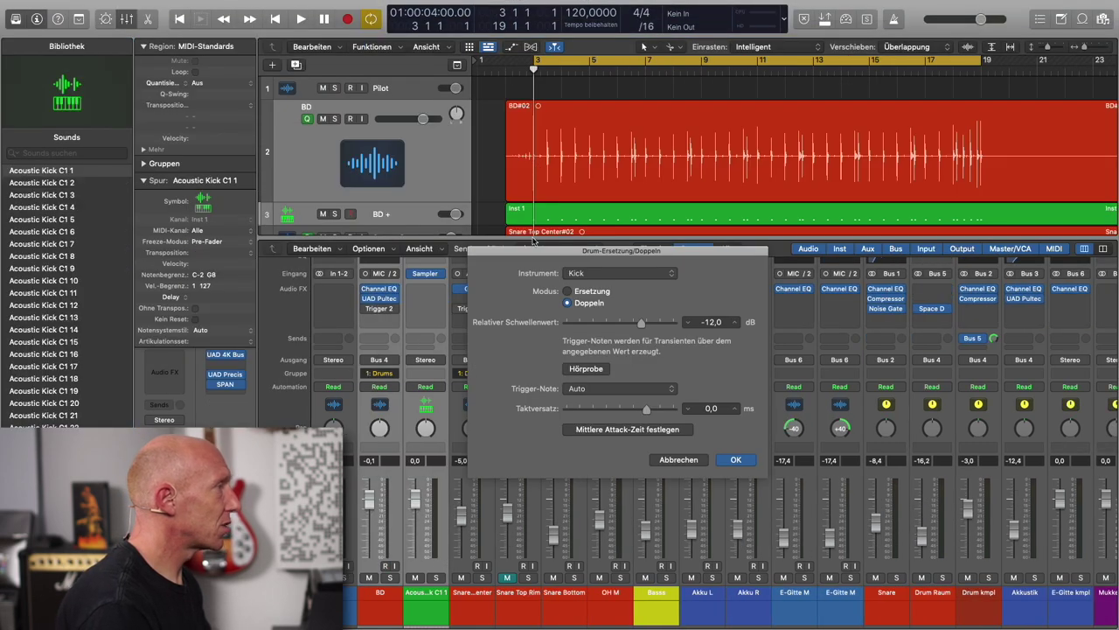
pyautogui.moveTo(549, 253); pyautogui.dragTo(553, 191)
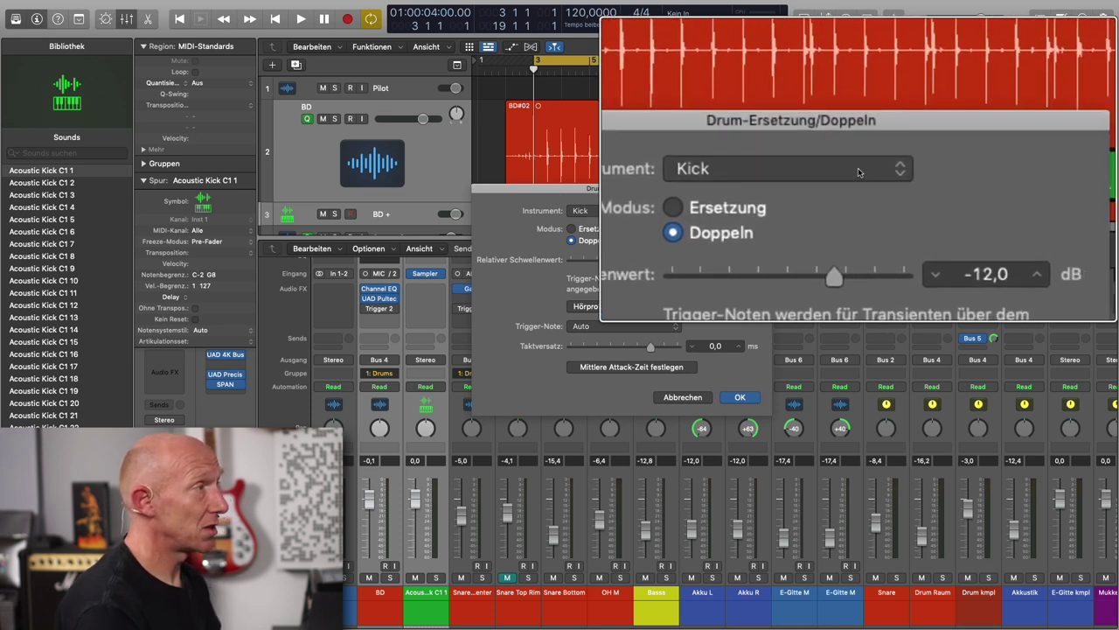
pyautogui.click(586, 217)
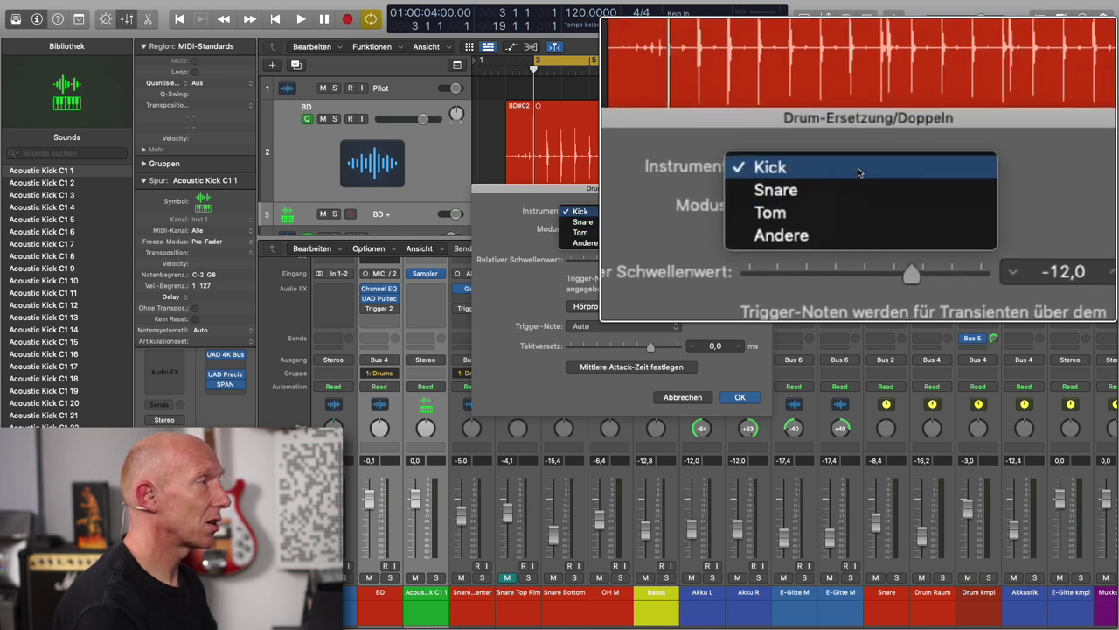
pyautogui.click(620, 213)
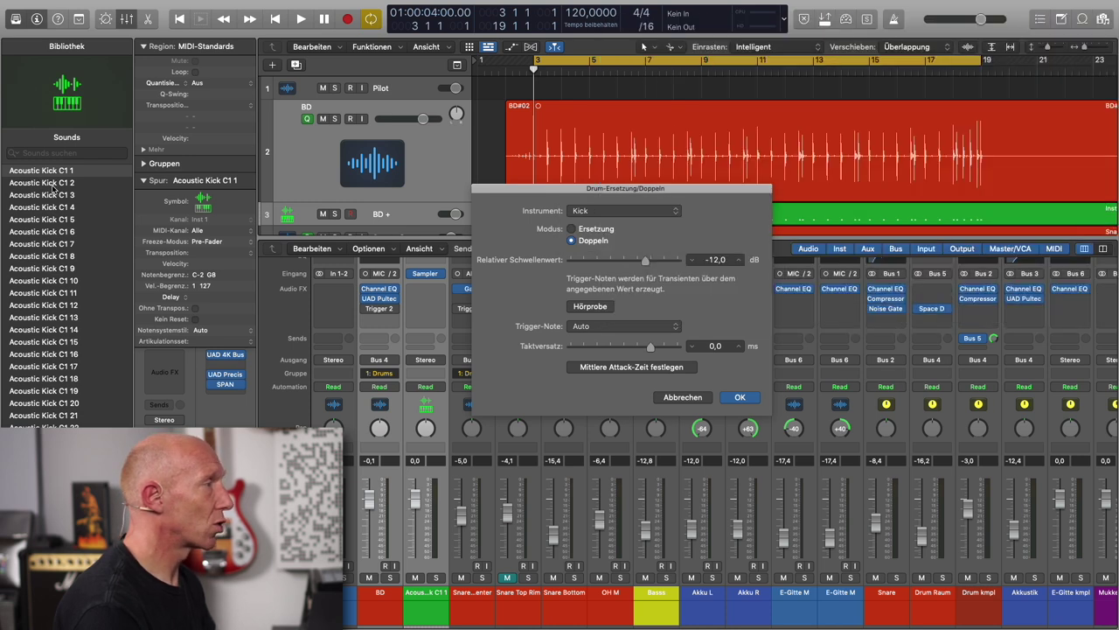
# Preview the doubled kick with samples Acoustic Kick C1 2, 3 and 4, choose Acoustic Kick C1 3 and confirm the doubling
pyautogui.click(595, 305)
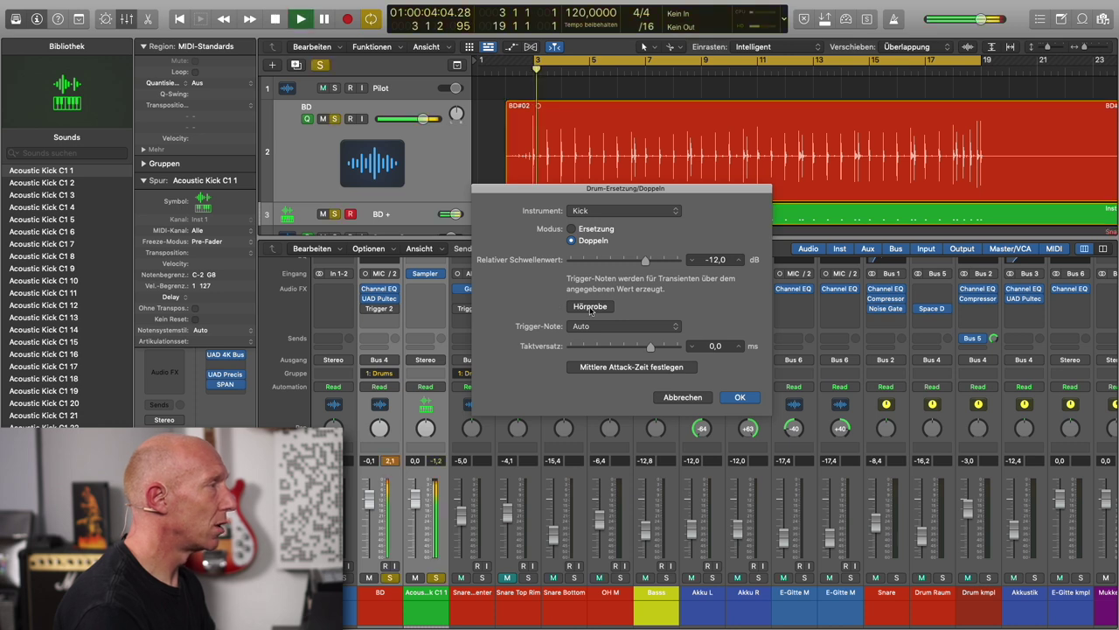
pyautogui.click(68, 183)
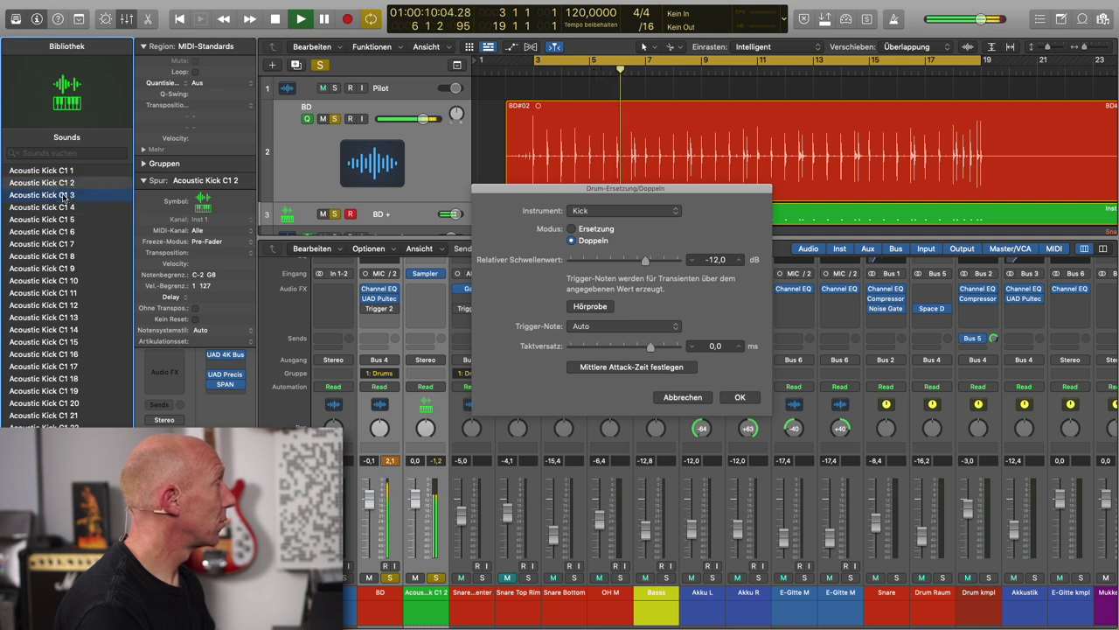
pyautogui.click(64, 196)
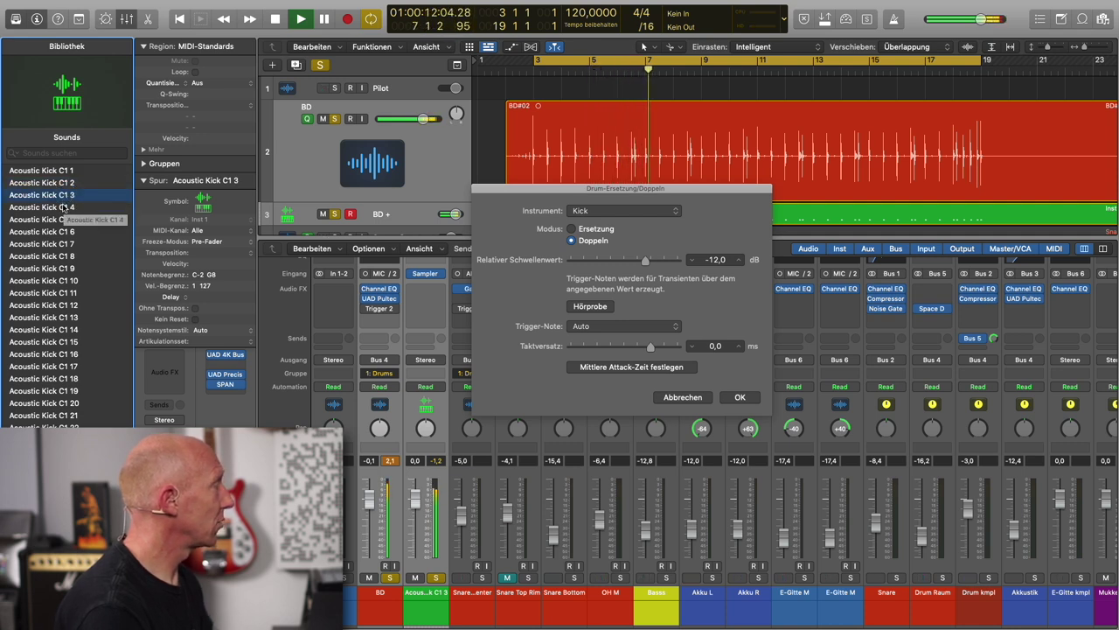
pyautogui.click(63, 208)
pyautogui.press('Down')
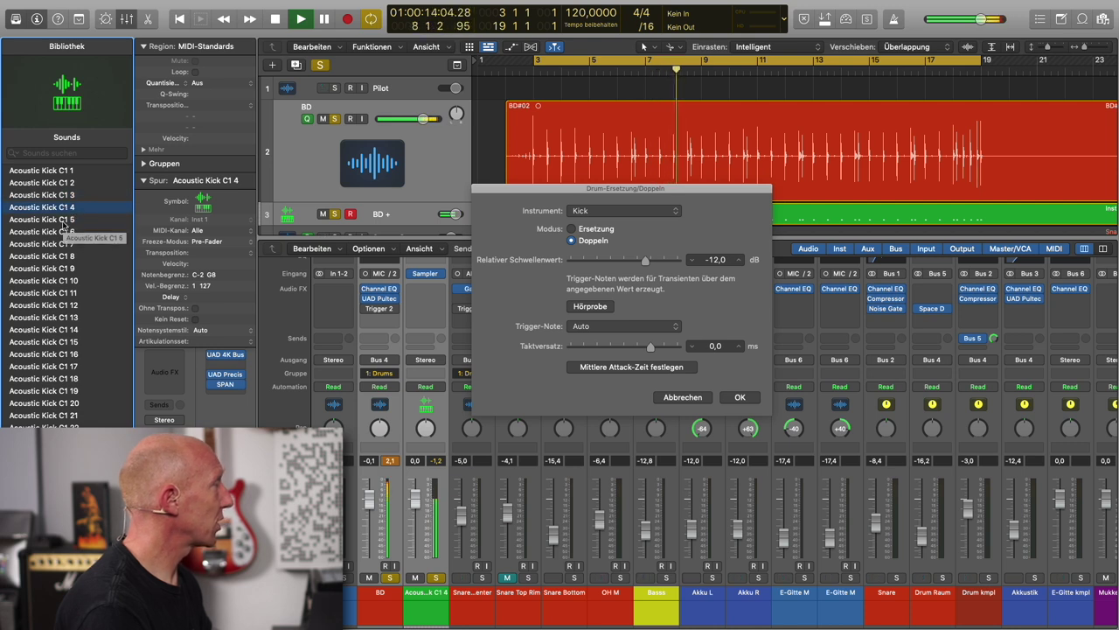
pyautogui.click(60, 196)
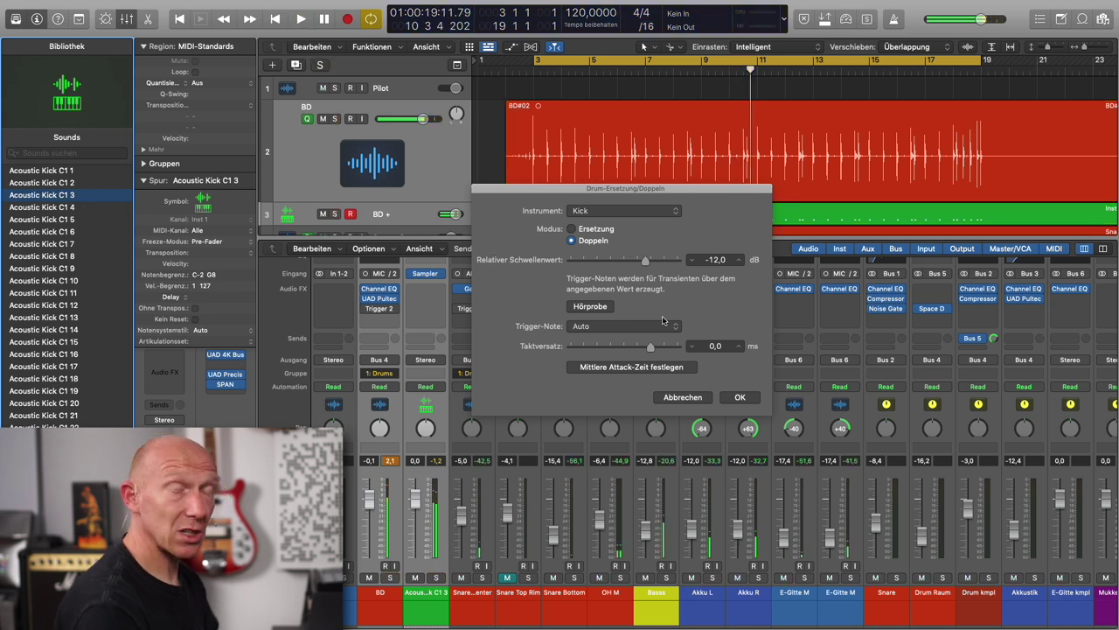
pyautogui.click(749, 398)
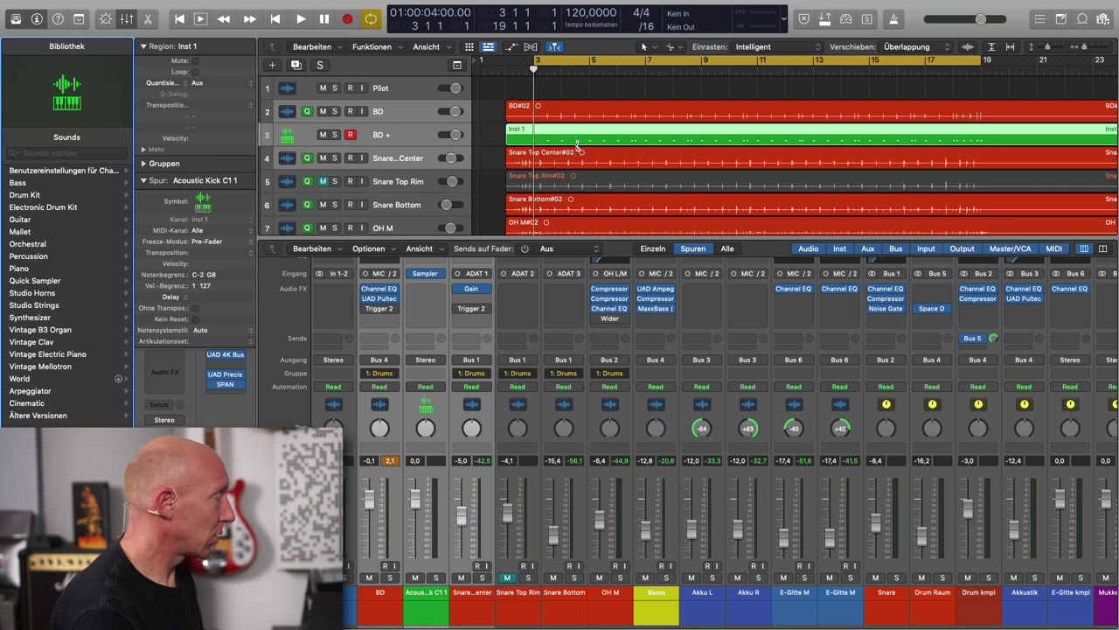
# Undo the drum doubling on the BD track
pyautogui.press('super+z')
pyautogui.press('super+z')
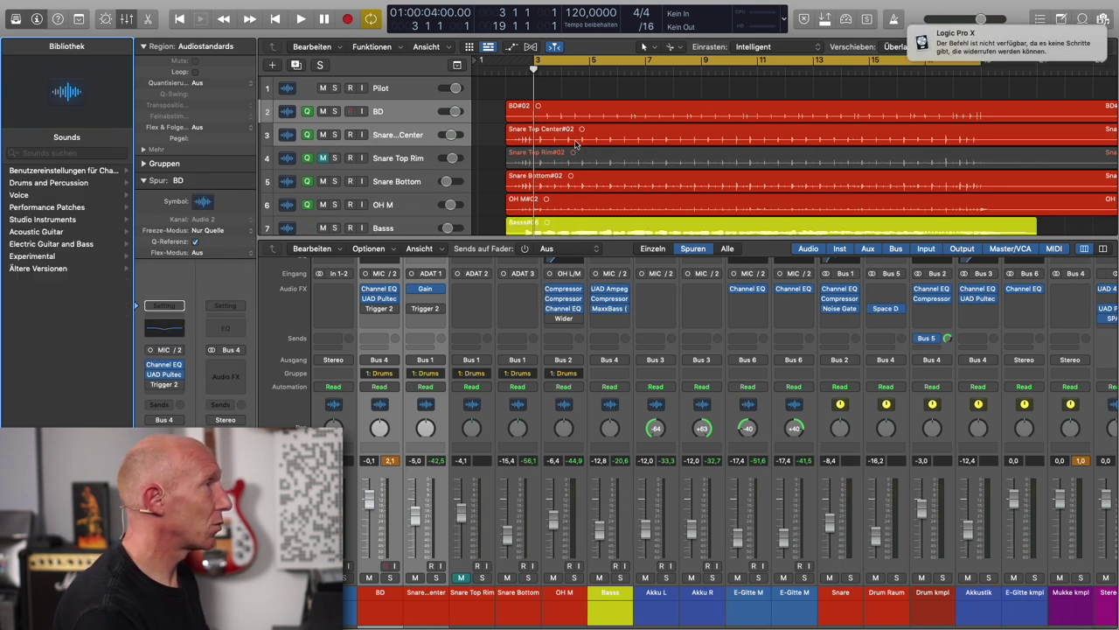
# Open Trigger 2 on the BD channel, switch the plug-in on and set its Mix to 100%
pyautogui.click(378, 311)
pyautogui.moveTo(590, 160); pyautogui.dragTo(738, 89)
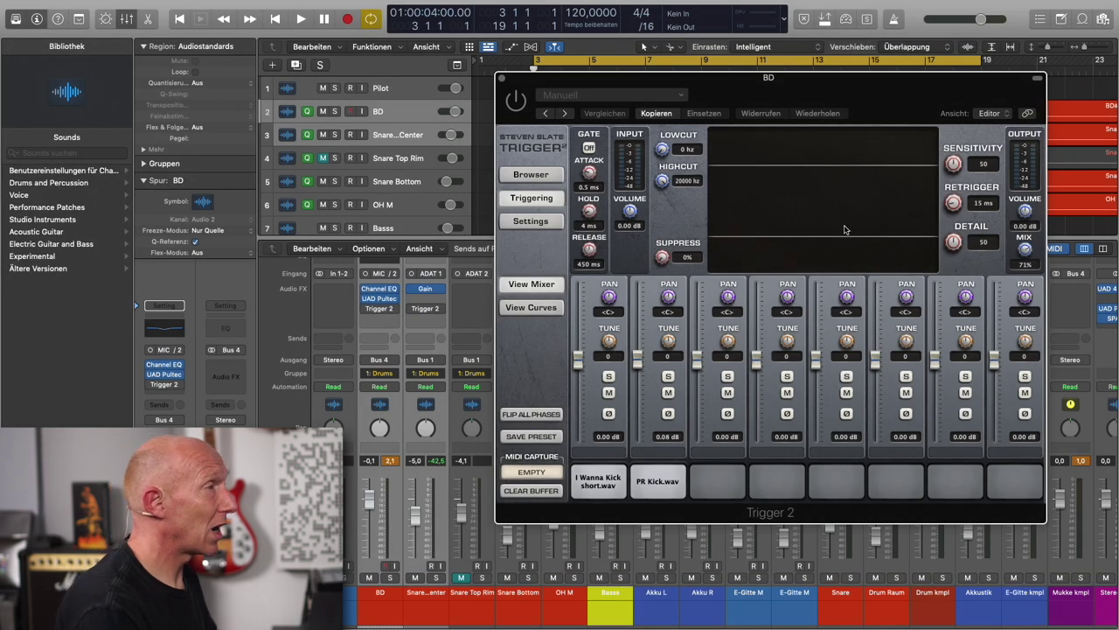
pyautogui.moveTo(1025, 251); pyautogui.dragTo(1025, 208)
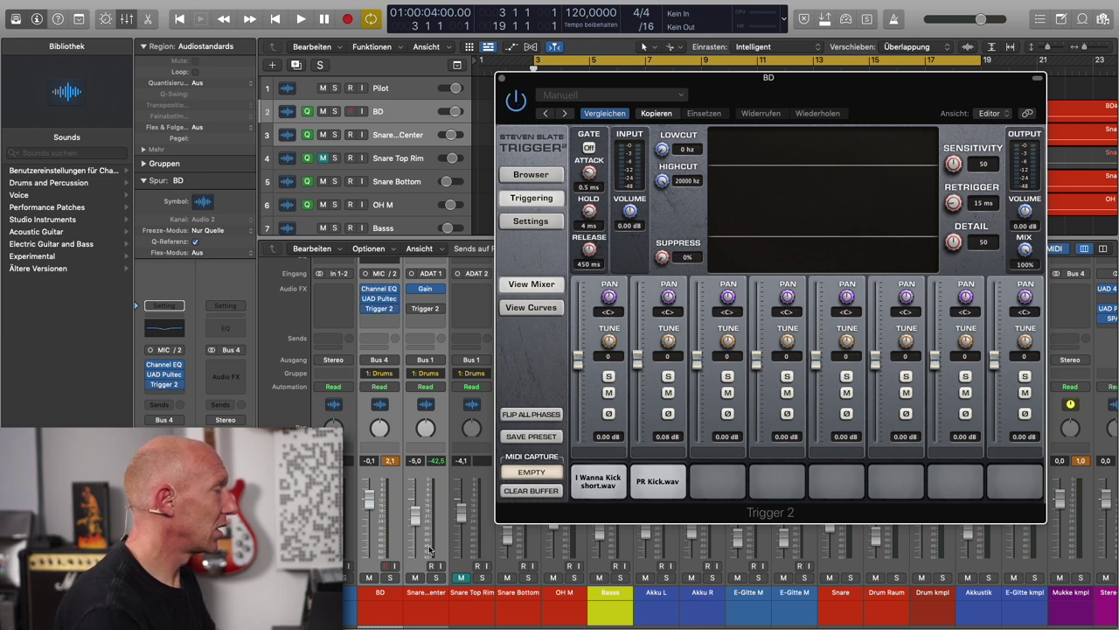
# Play the drums briefly and solo only the BD channel
pyautogui.click(391, 578)
pyautogui.click(437, 578)
pyautogui.press('space')
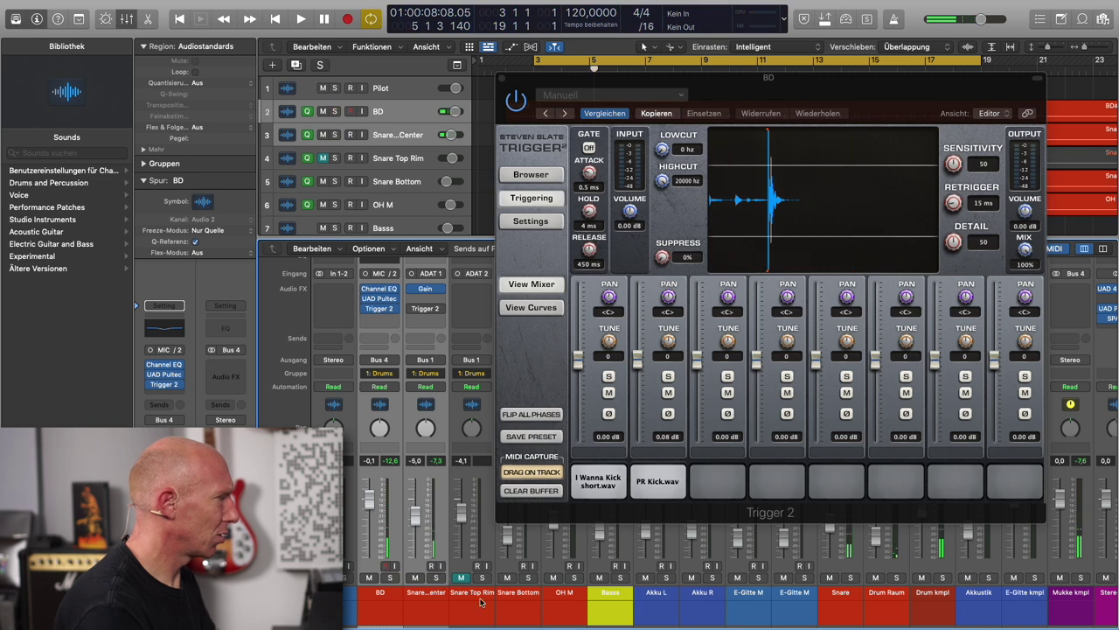
pyautogui.click(453, 611)
pyautogui.click(392, 578)
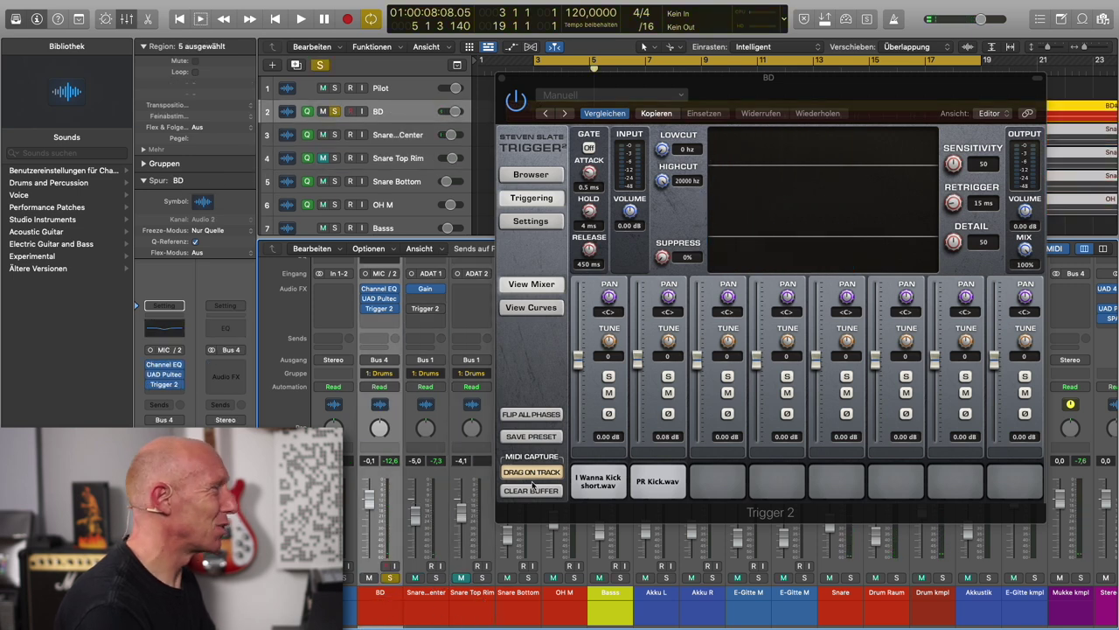
# Play the soloed BD, lower Trigger 2's Mix to 0% for comparison and set it to 72%
pyautogui.press('space')
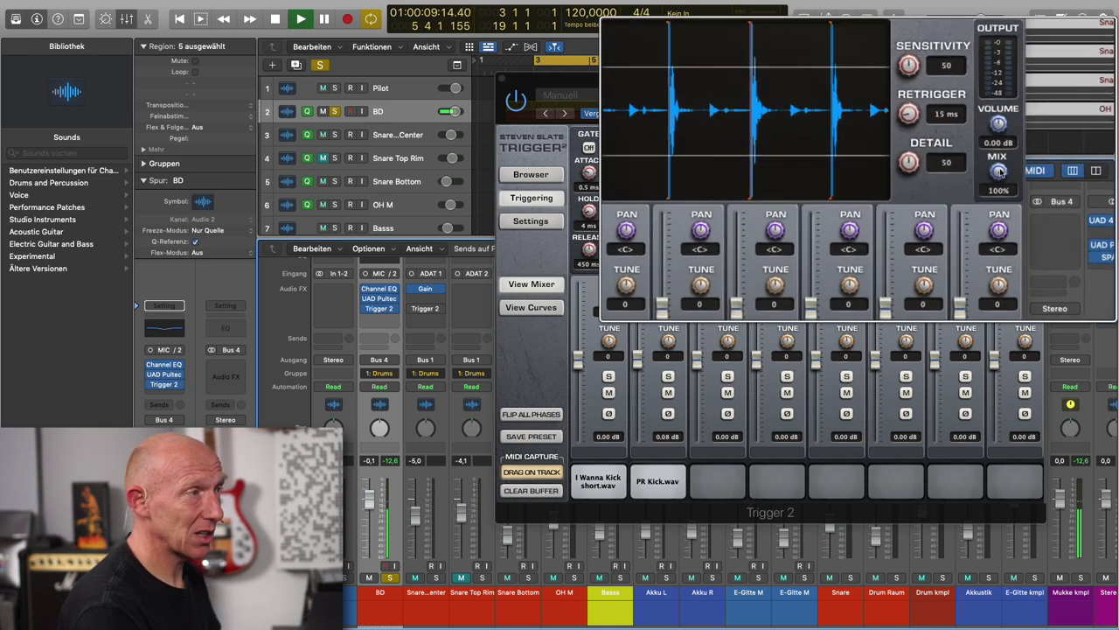
pyautogui.moveTo(968, 172); pyautogui.dragTo(960, 173)
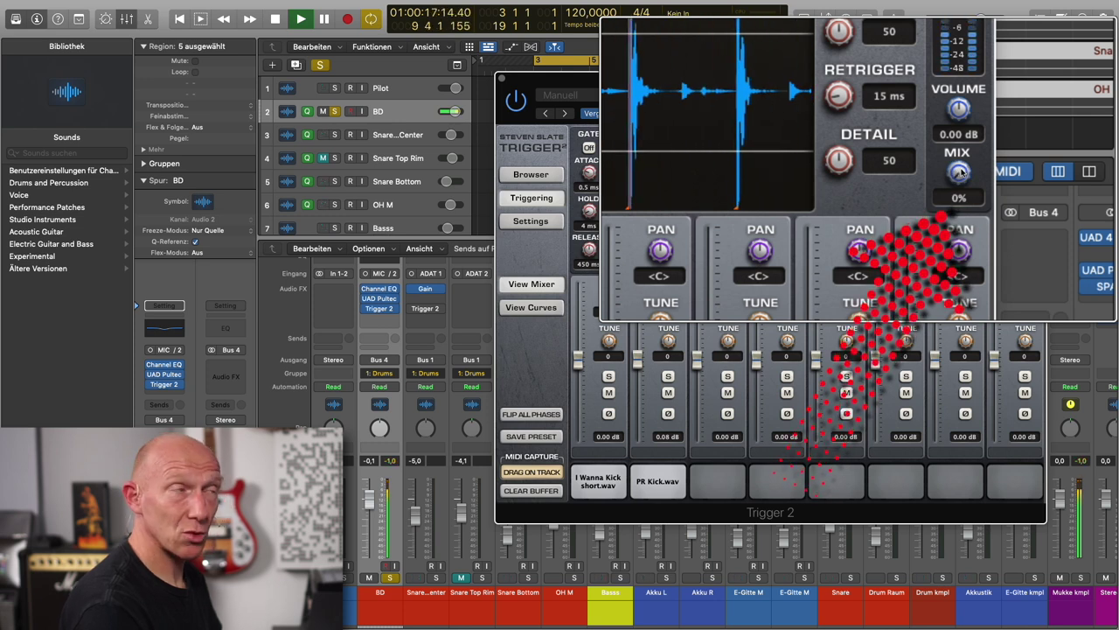
pyautogui.moveTo(961, 173); pyautogui.dragTo(960, 173)
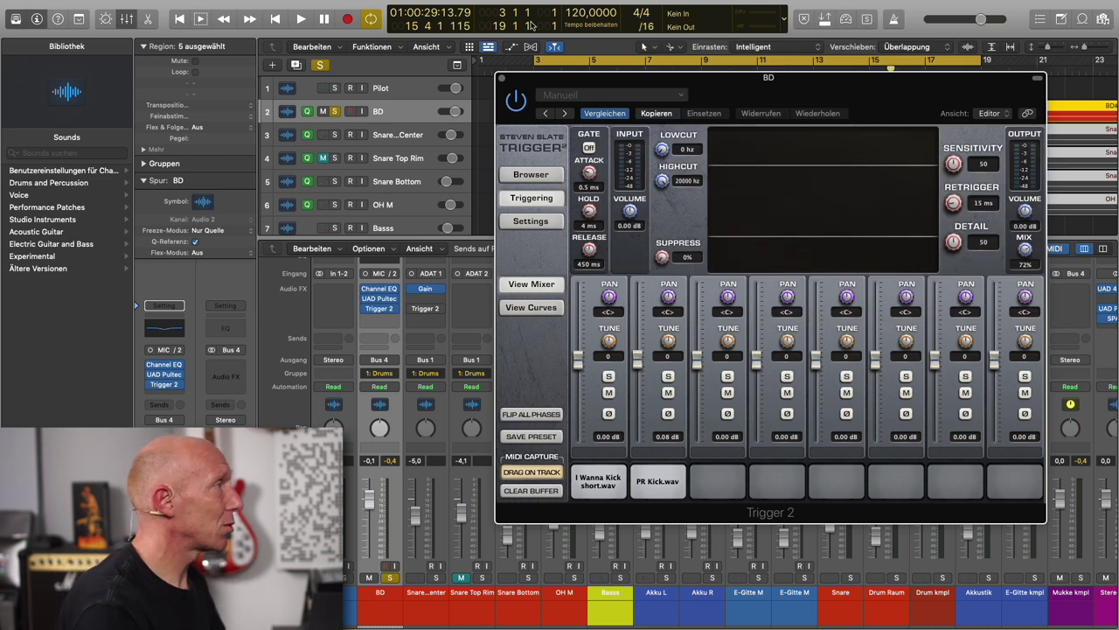
# Close the BD's Trigger 2 window, solo only Snare Top Center and open its Trigger 2 plug-in
pyautogui.click(504, 79)
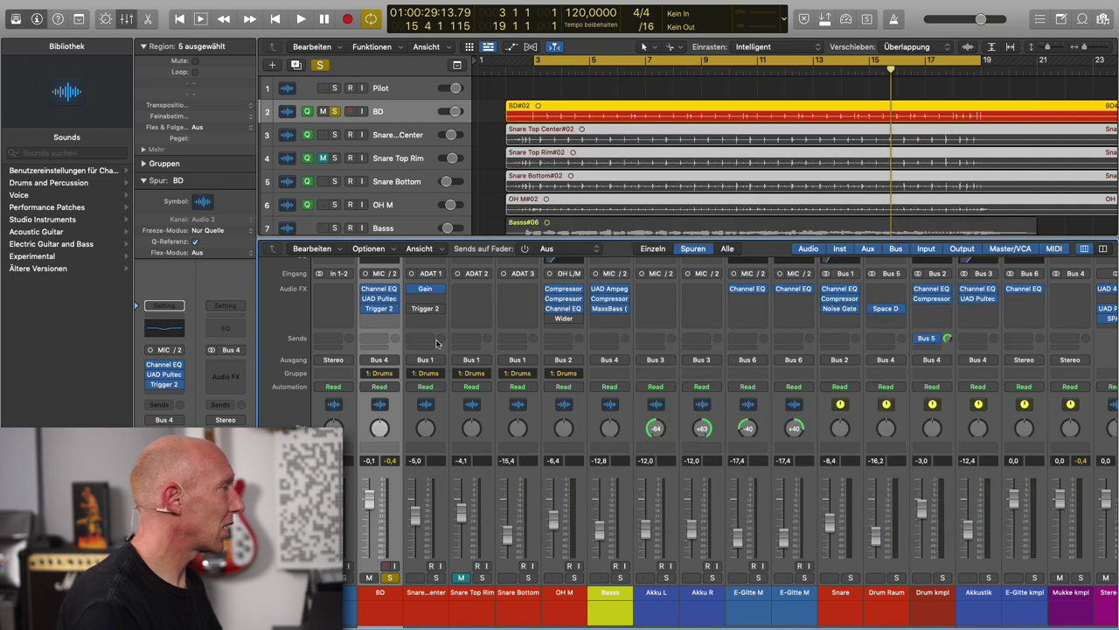
pyautogui.keyDown('alt'); pyautogui.click(436, 578); pyautogui.keyUp('alt')
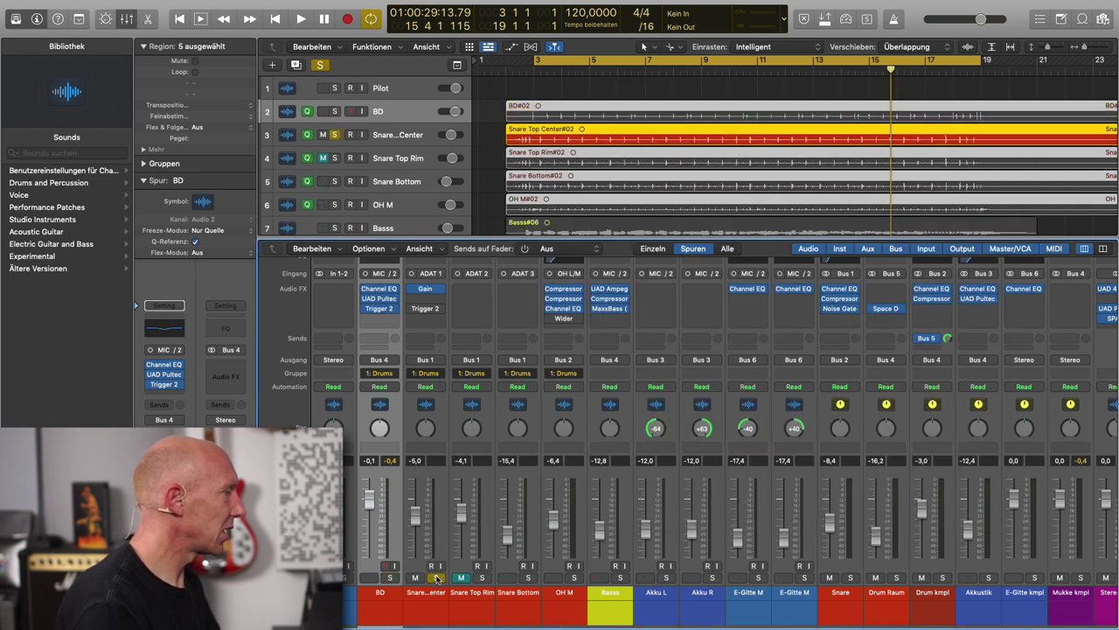
pyautogui.click(426, 310)
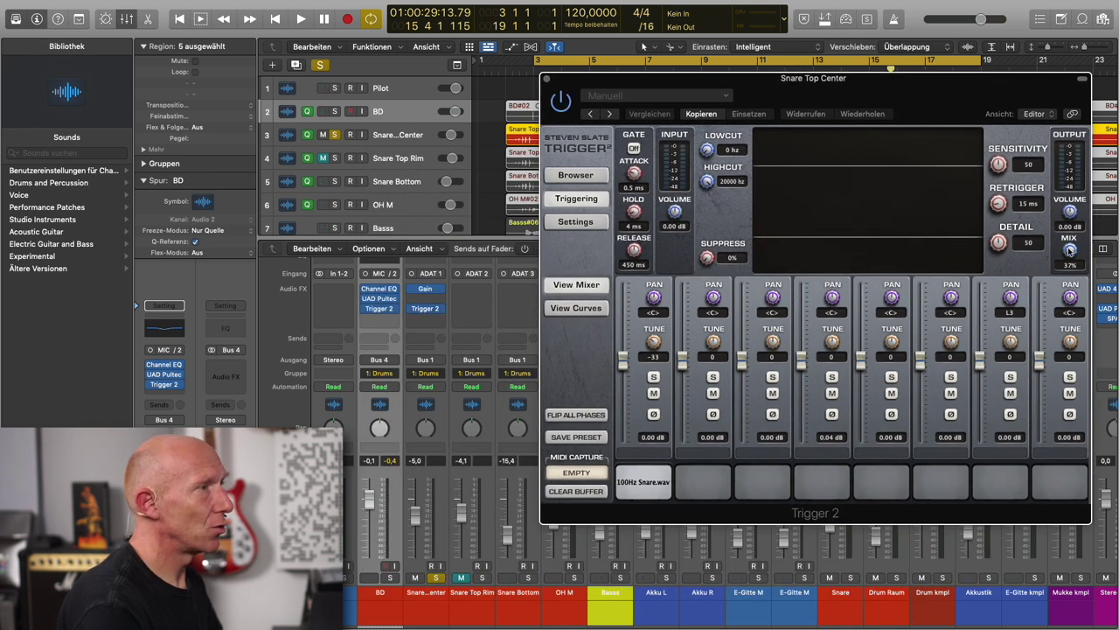
# Play the soloed Snare Top Center and set its Trigger 2 Mix to 100%
pyautogui.press('space')
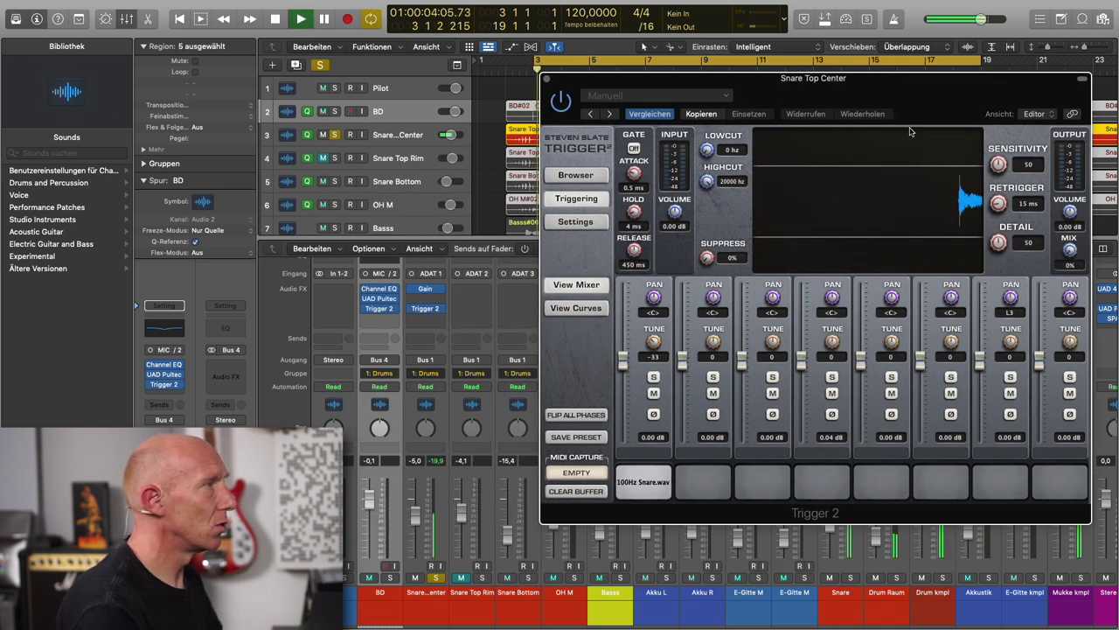
pyautogui.moveTo(907, 79); pyautogui.dragTo(769, 74)
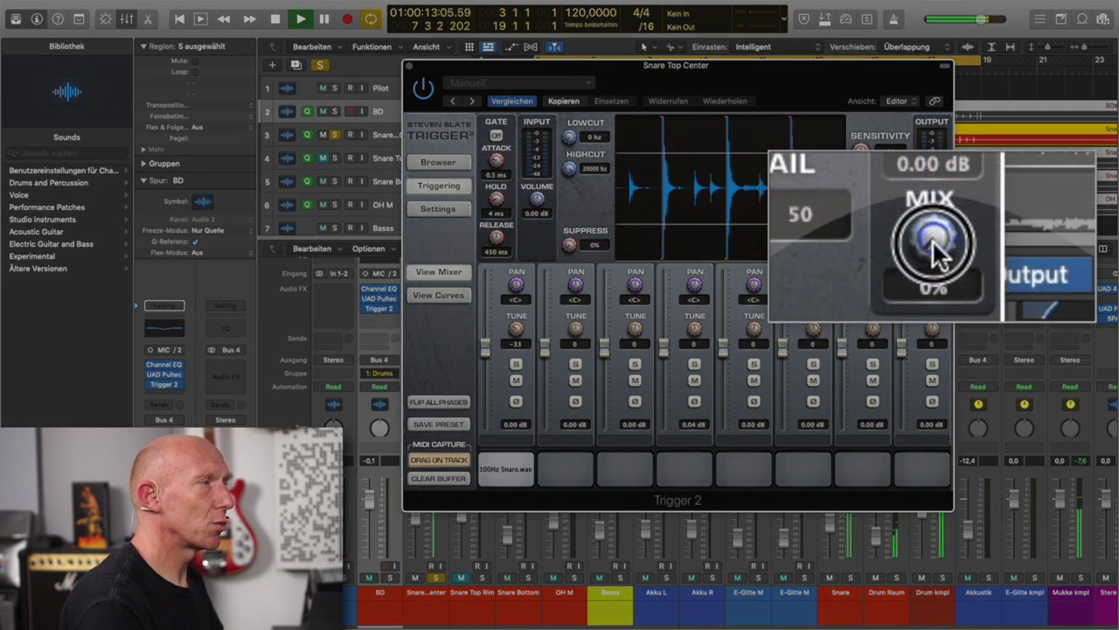
pyautogui.moveTo(932, 238); pyautogui.dragTo(933, 157)
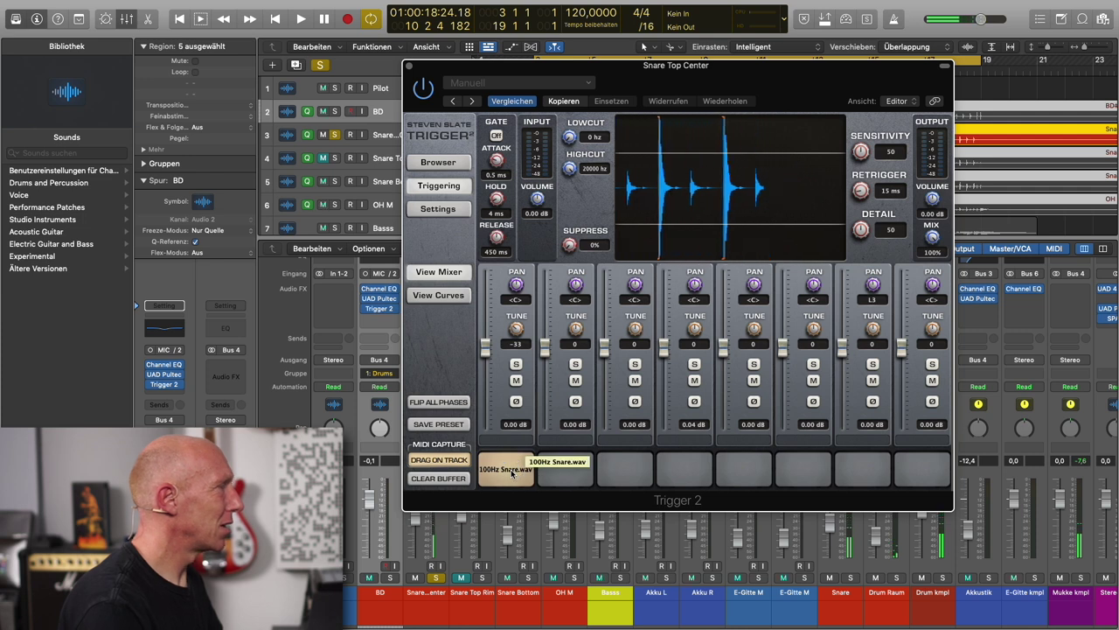
# Open Trigger 2's sample browser and look through the Warren Samples folder for a snare sample
pyautogui.click(438, 163)
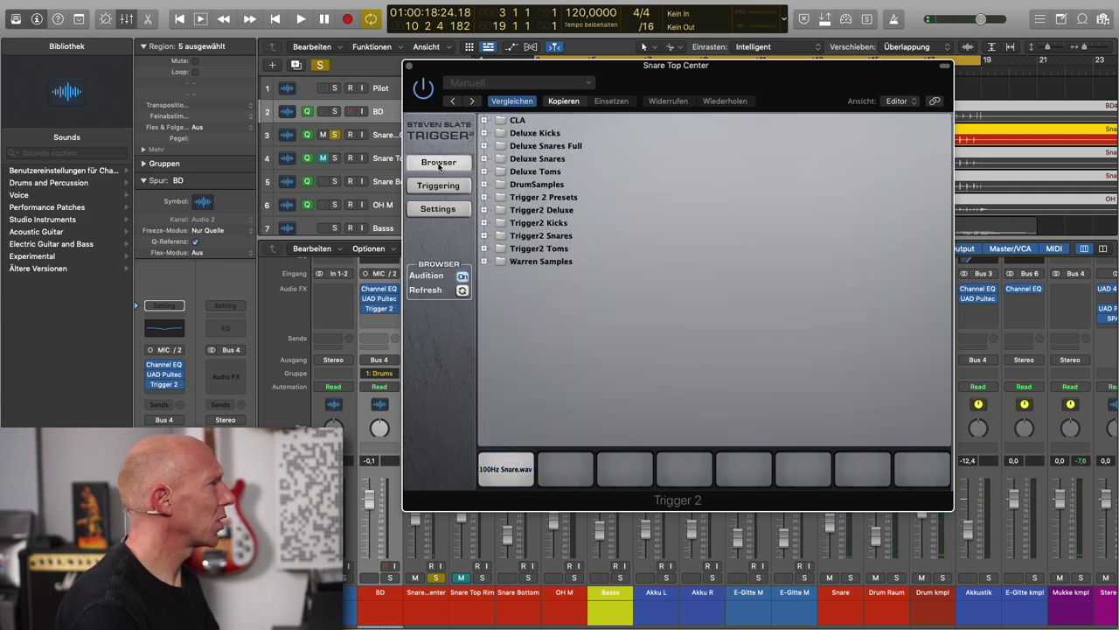
pyautogui.click(484, 261)
pyautogui.scroll(-3, 573, 308)
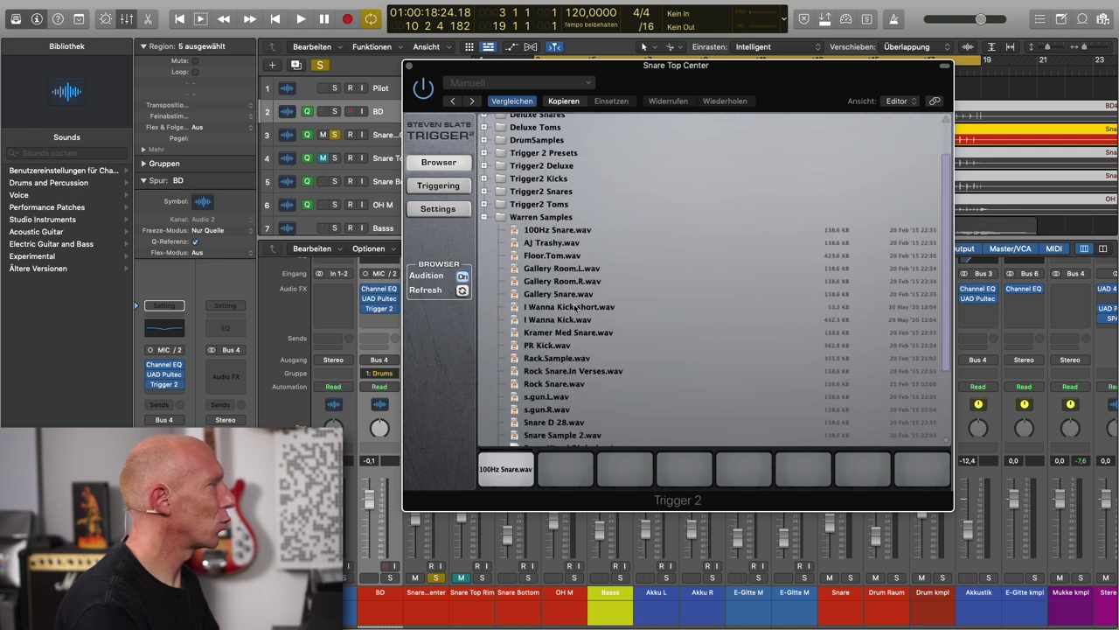
pyautogui.scroll(-2, 575, 307)
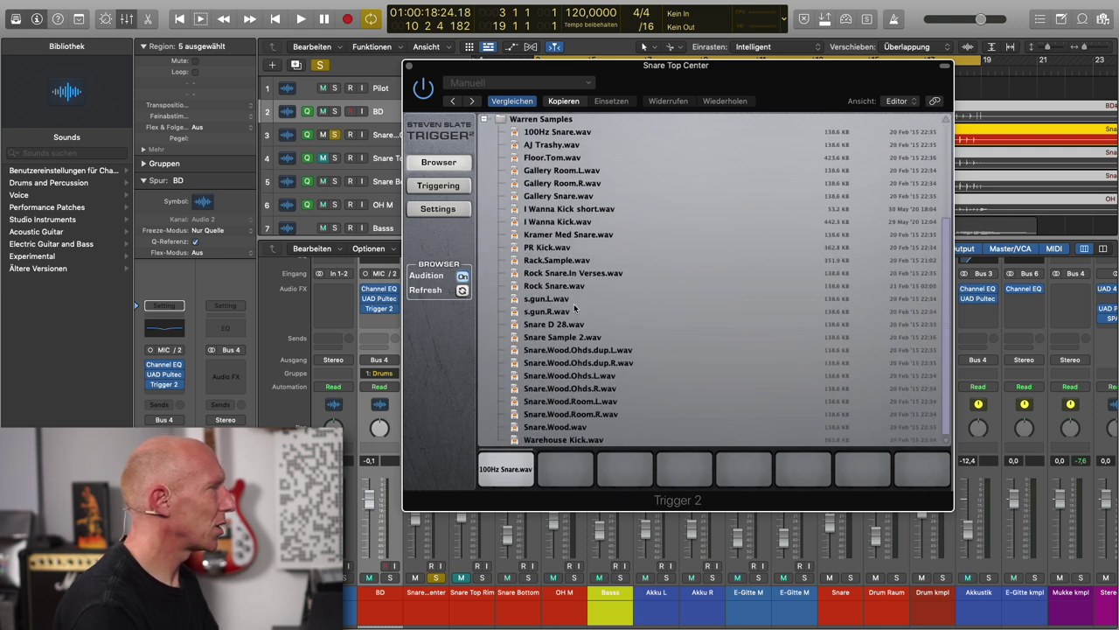
# Replace 100Hz Snare.wav in the first sample slot with Snare D 28.wav and play the snare
pyautogui.click(536, 324)
pyautogui.moveTo(543, 328); pyautogui.dragTo(515, 475)
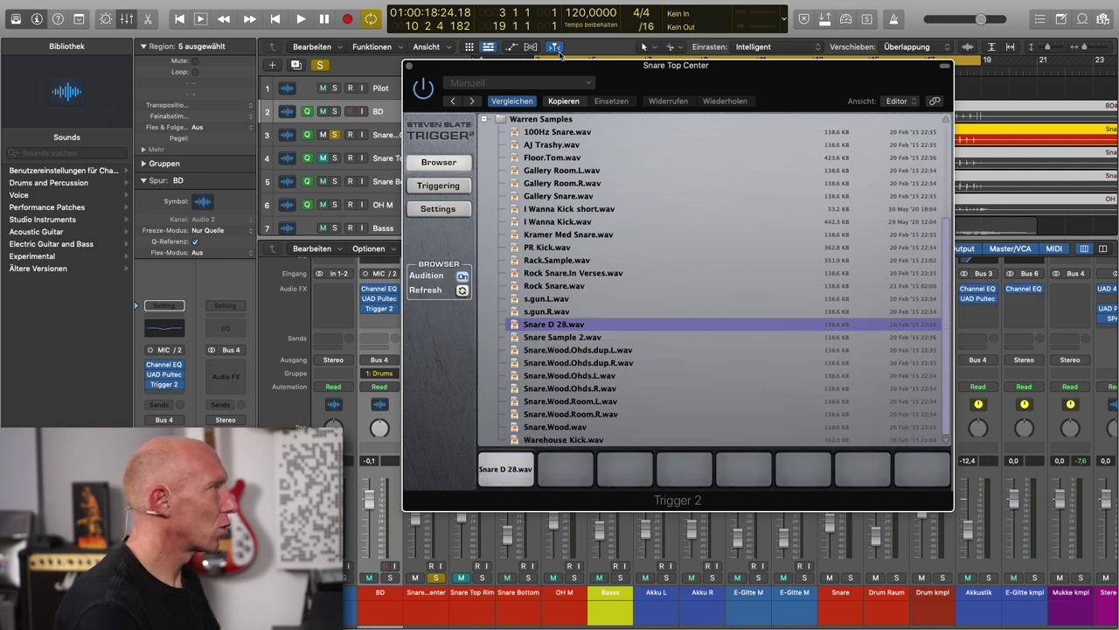
pyautogui.press('space')
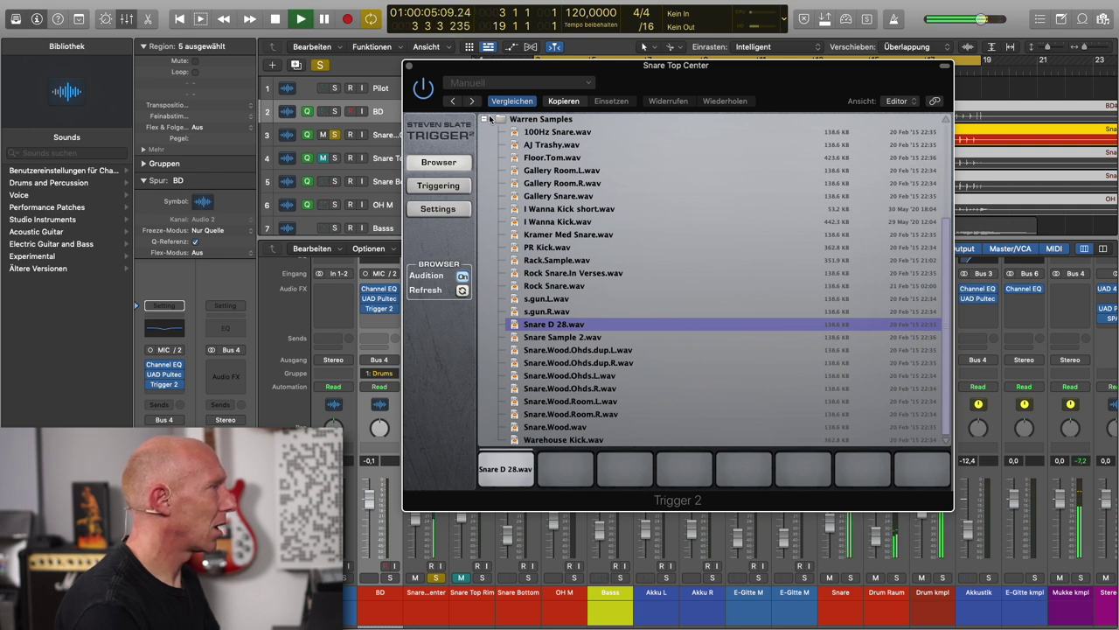
# Load Snare Sample 2.wav into the first sample slot and set Trigger 2's Mix to 68% during playback
pyautogui.moveTo(566, 342); pyautogui.dragTo(512, 468)
pyautogui.press('space')
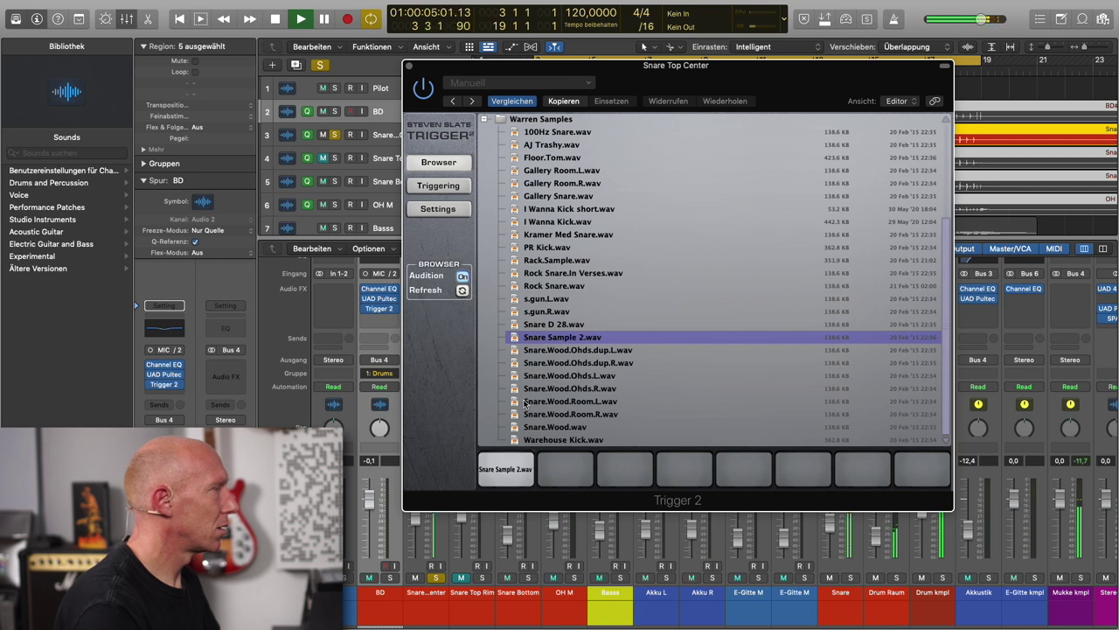
pyautogui.click(442, 184)
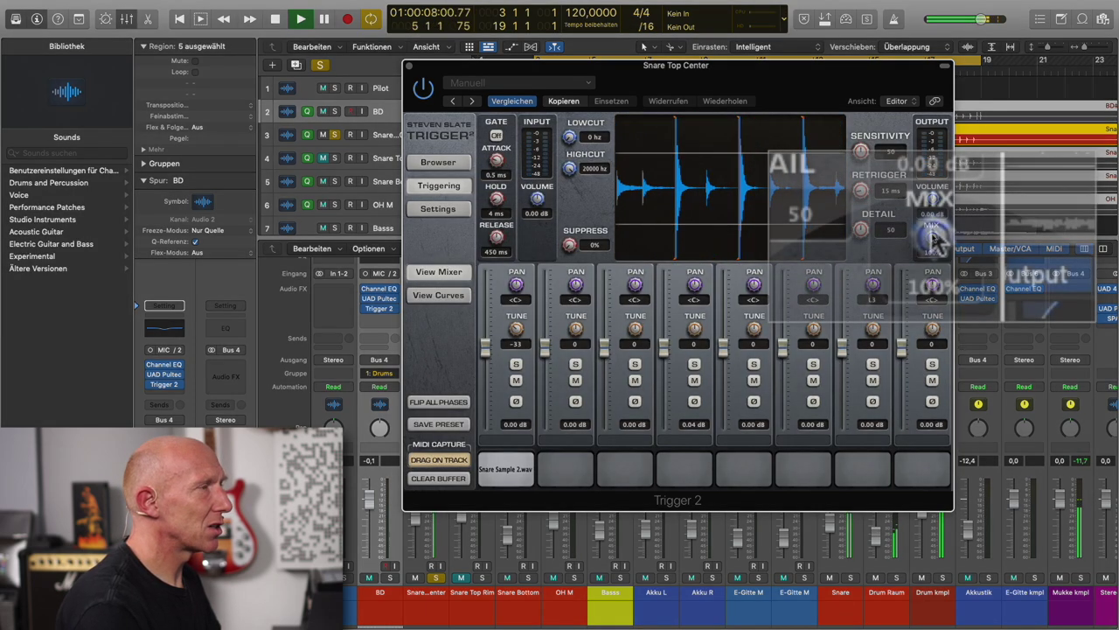
pyautogui.moveTo(934, 238); pyautogui.dragTo(934, 307)
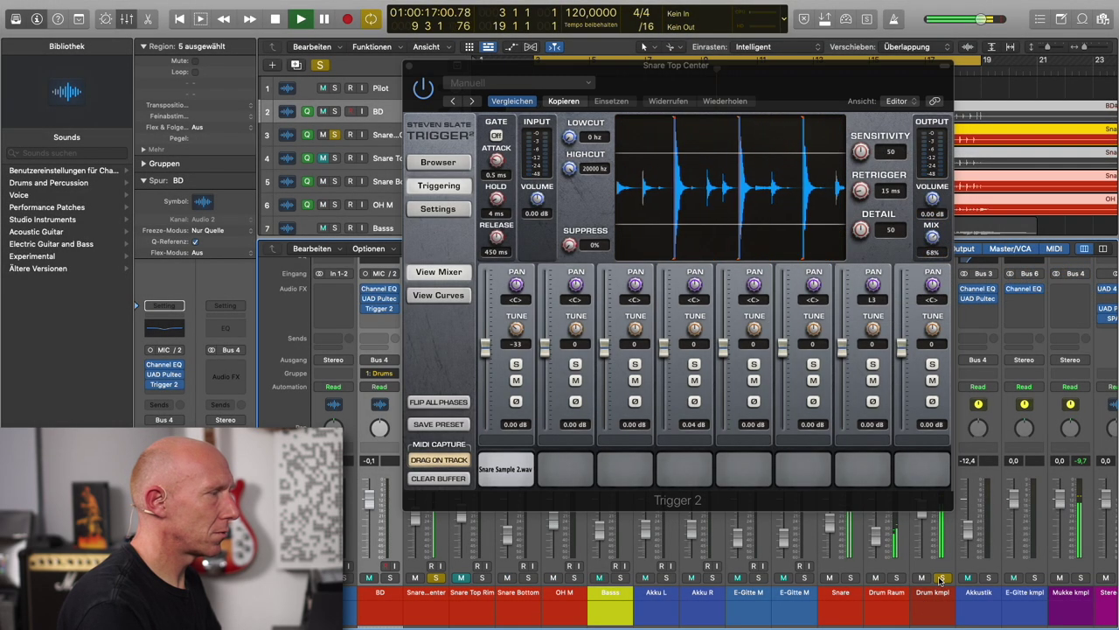
# Listen with the BD added and in the full mix, lower the snare's Trigger 2 Mix to 0% for comparison and set it to 70%
pyautogui.click(390, 578)
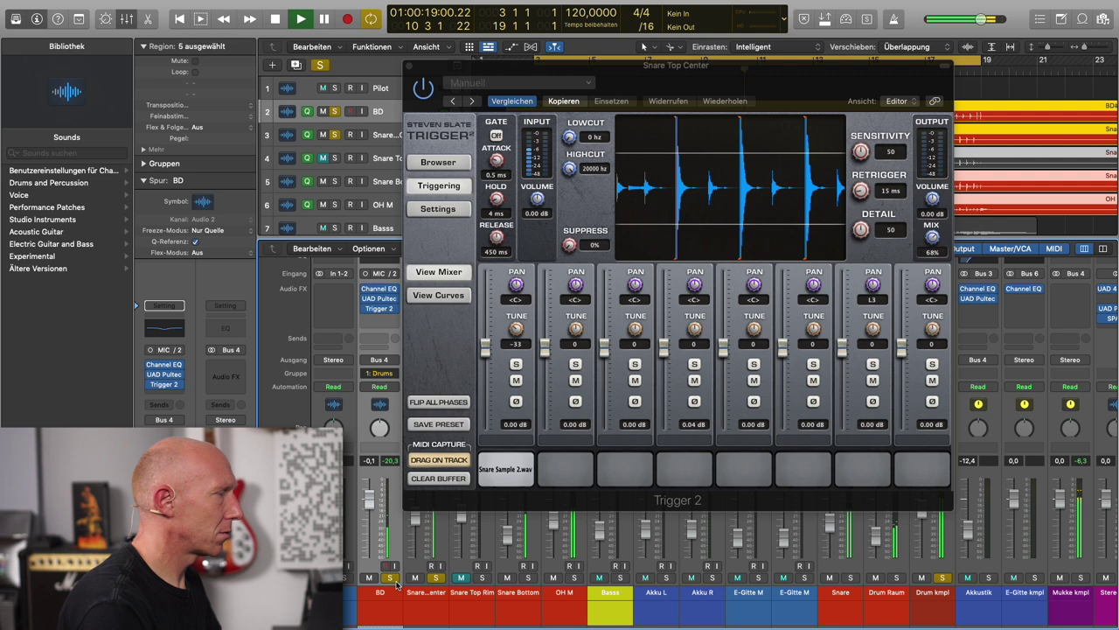
pyautogui.click(390, 578)
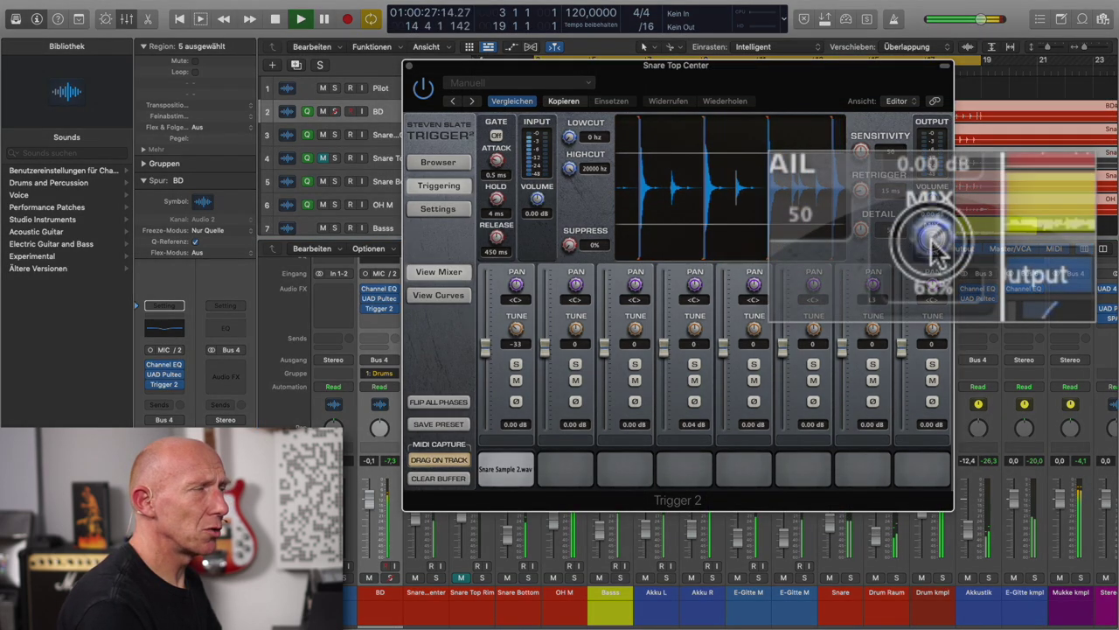
pyautogui.moveTo(932, 238); pyautogui.dragTo(933, 385)
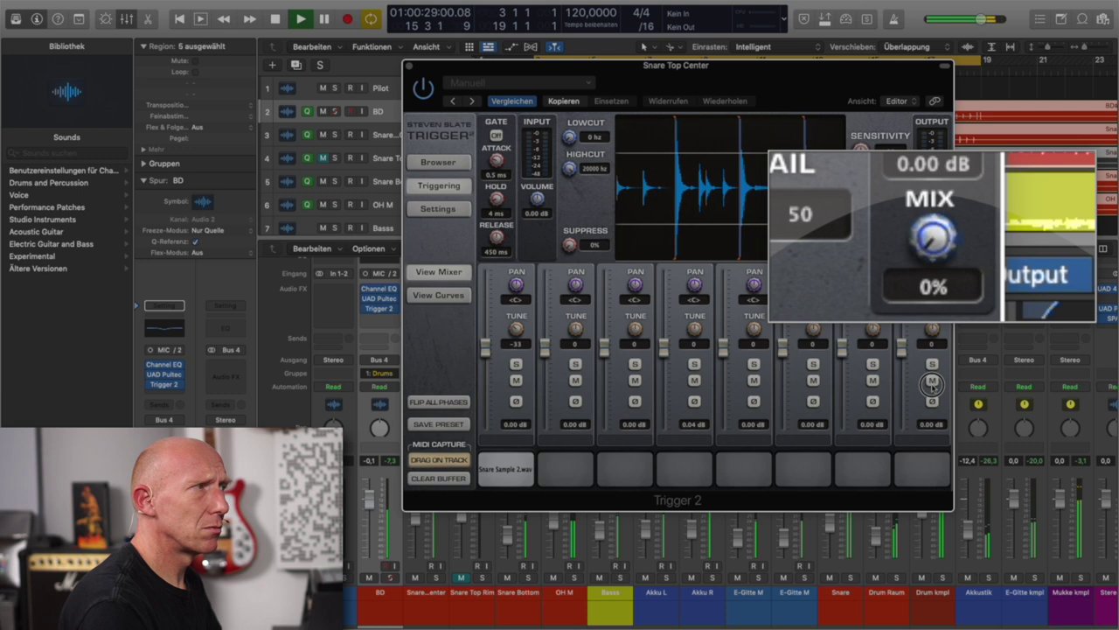
pyautogui.moveTo(933, 383); pyautogui.dragTo(872, 233)
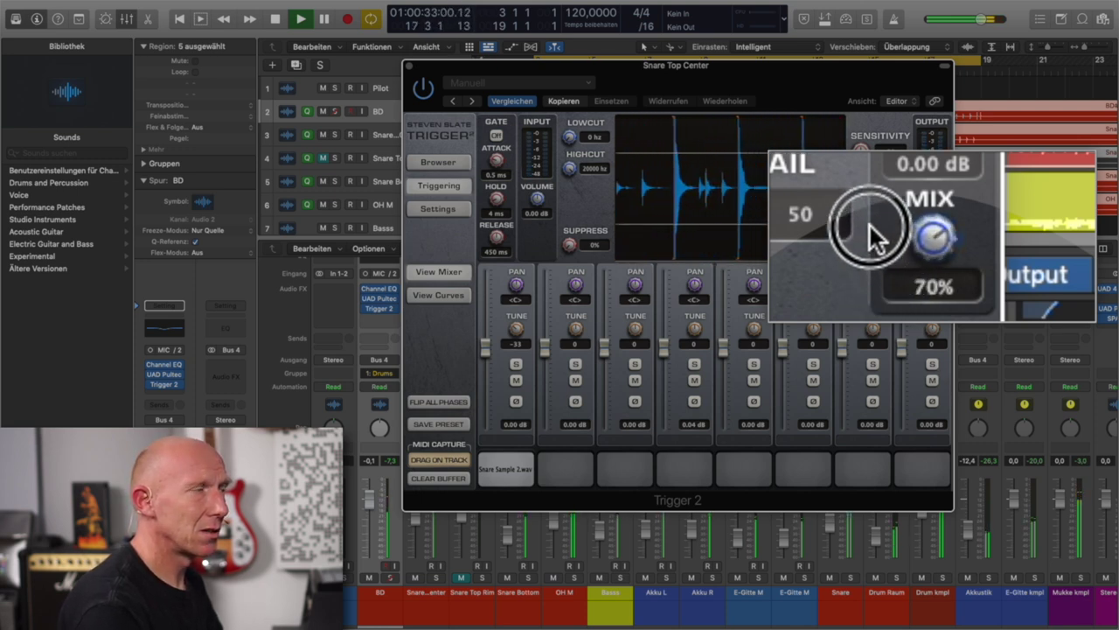
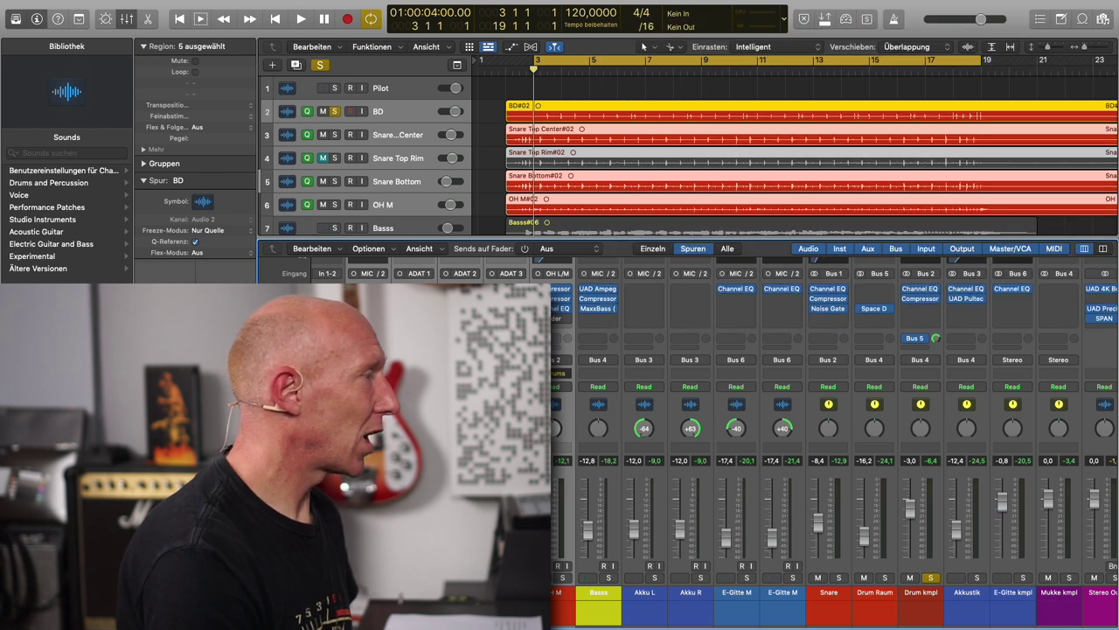
# Show the Drums group's settings, examine which parameters are linked, and close the groups window
pyautogui.click(556, 216)
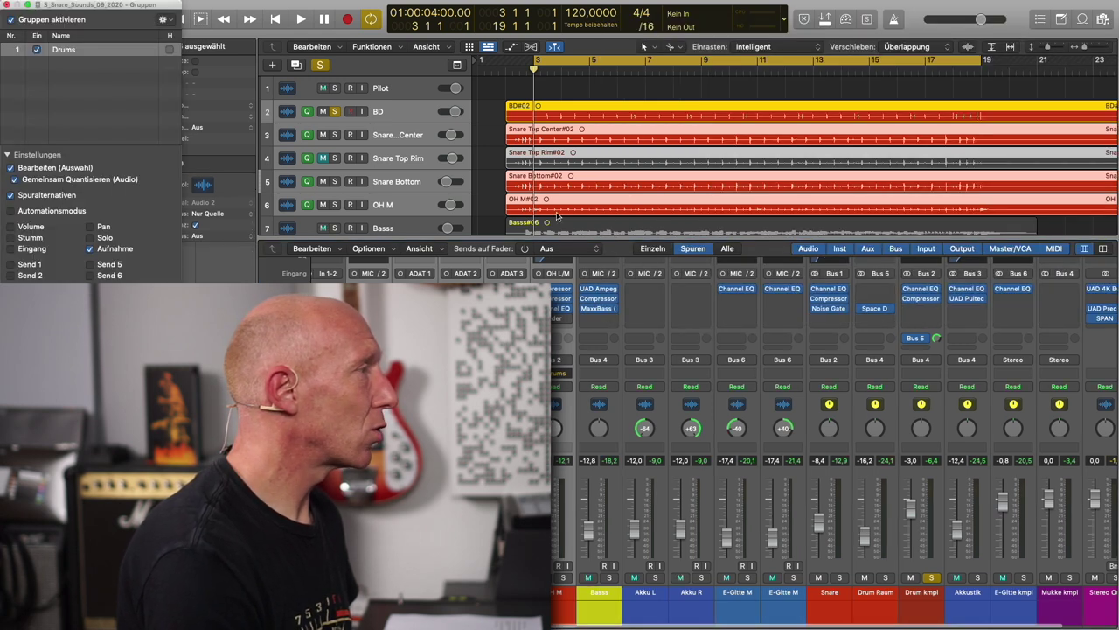
pyautogui.moveTo(144, 4); pyautogui.dragTo(779, 87)
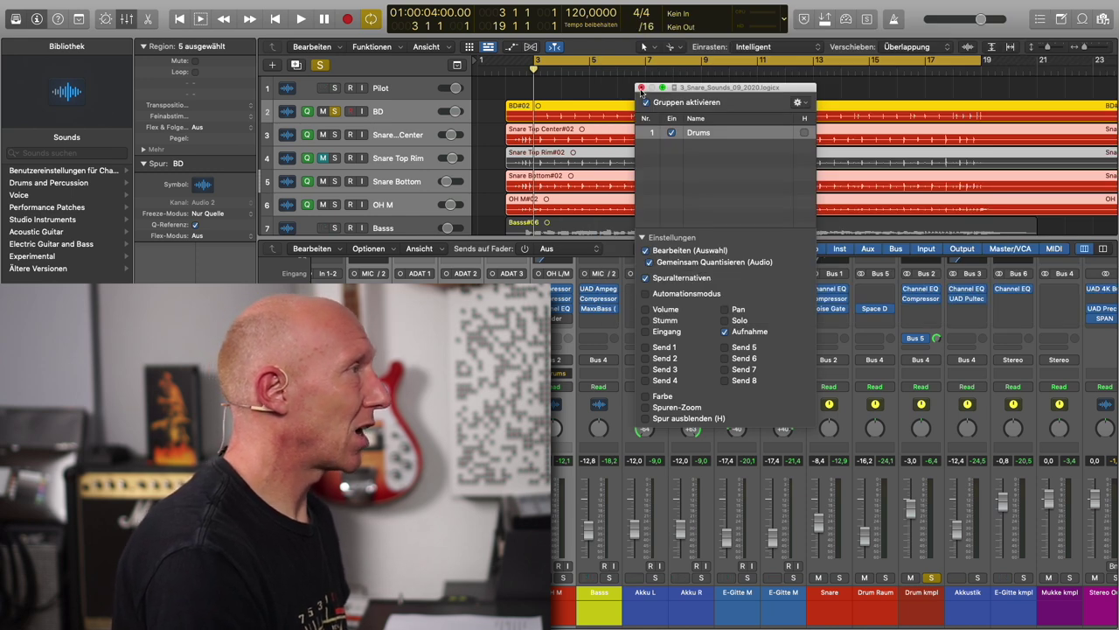
pyautogui.click(641, 88)
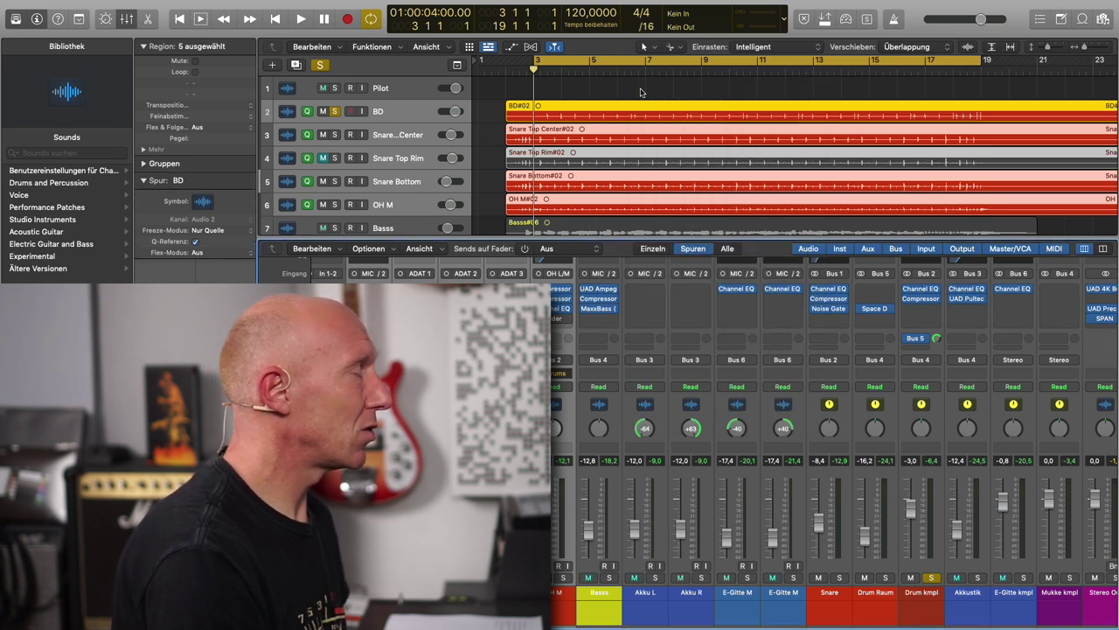
# Restrict the Q-Reference to the BD and Snare Top Center tracks of the drum group
pyautogui.click(307, 206)
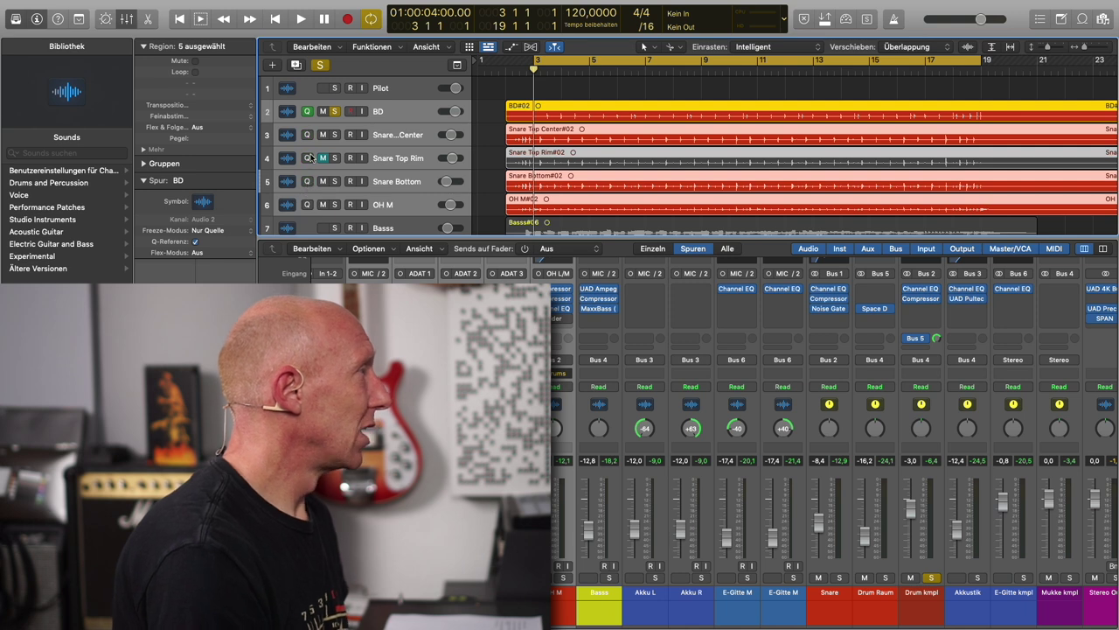
pyautogui.click(408, 105)
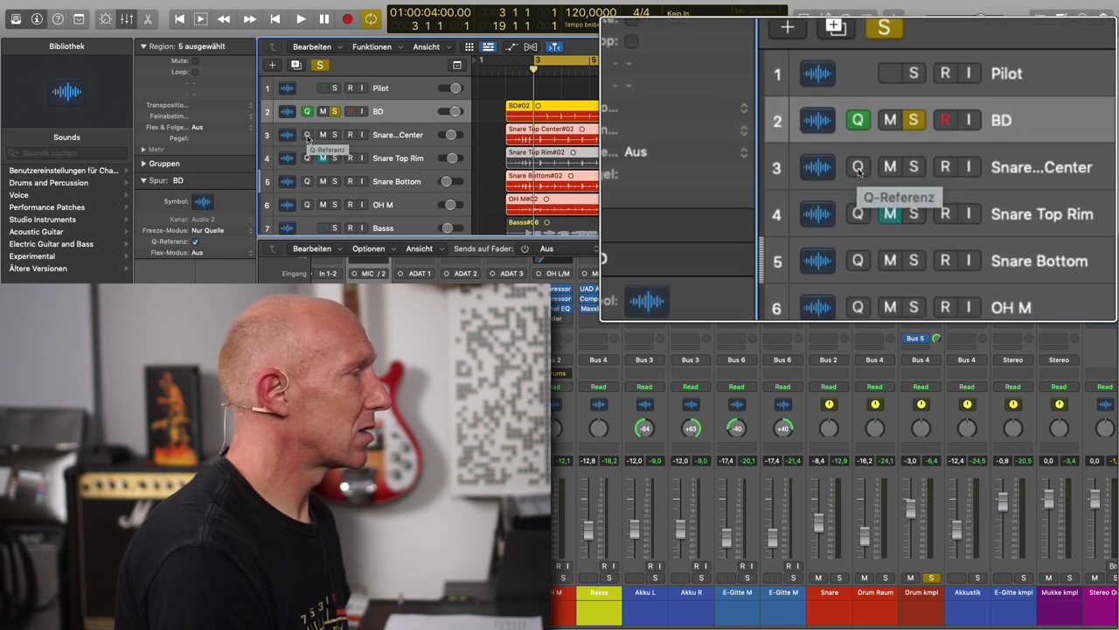
pyautogui.click(307, 136)
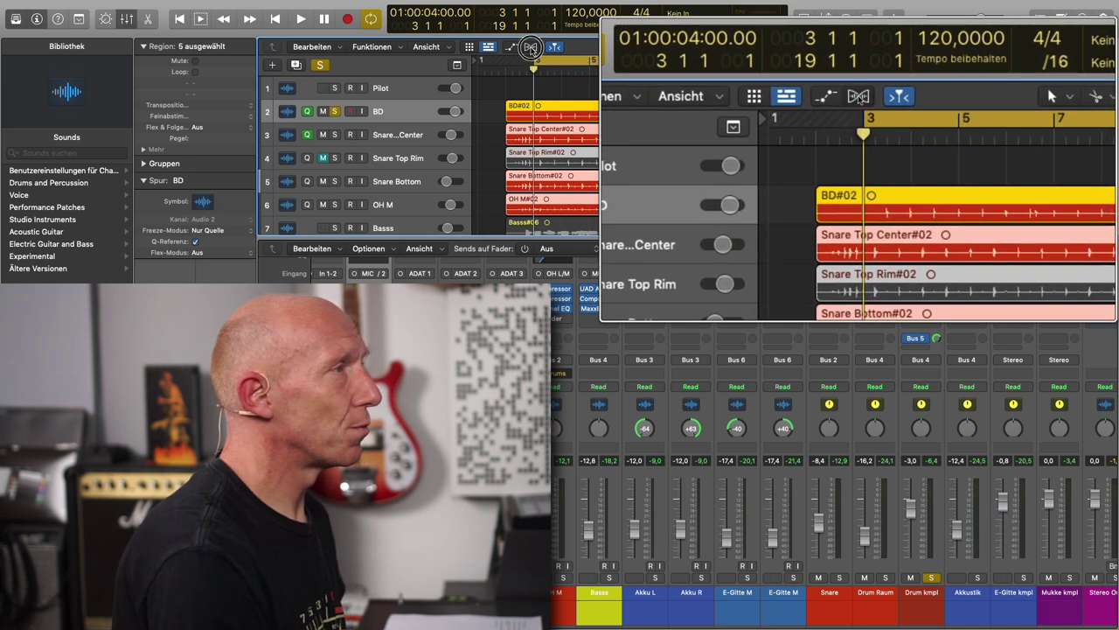
# Show Flex editing and apply the Flex Time - Slicing mode to the grouped drum tracks
pyautogui.click(531, 46)
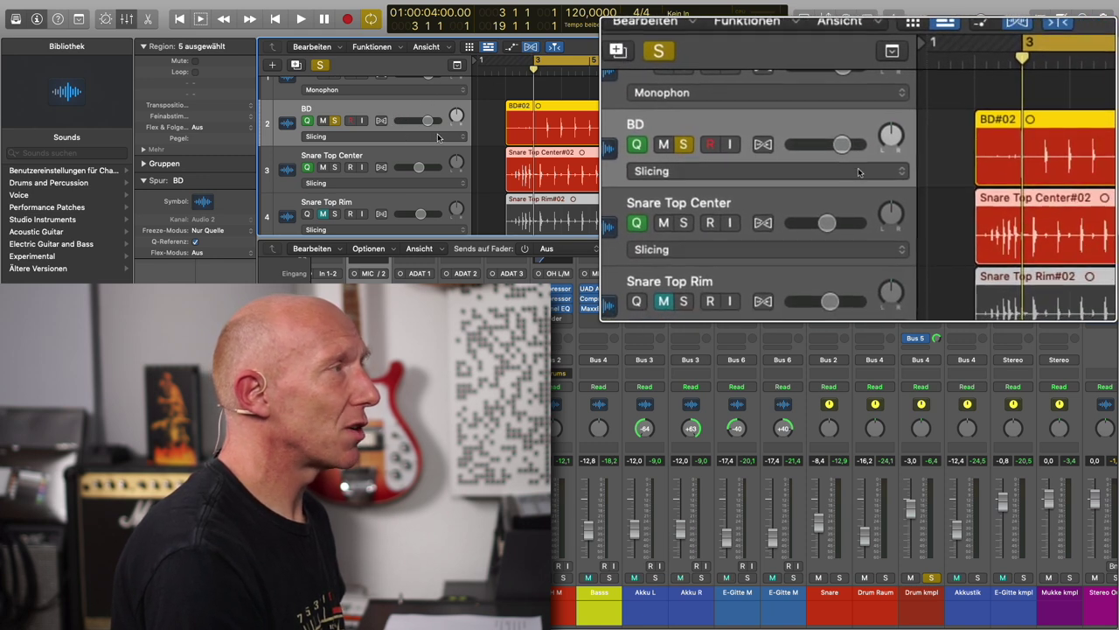
pyautogui.click(438, 136)
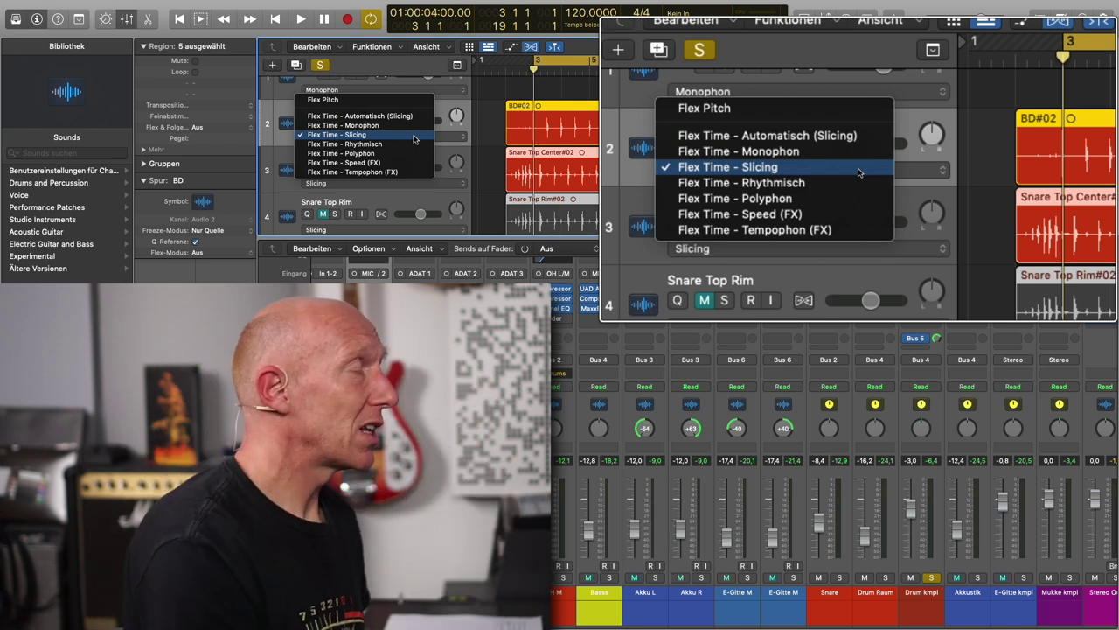
pyautogui.click(357, 136)
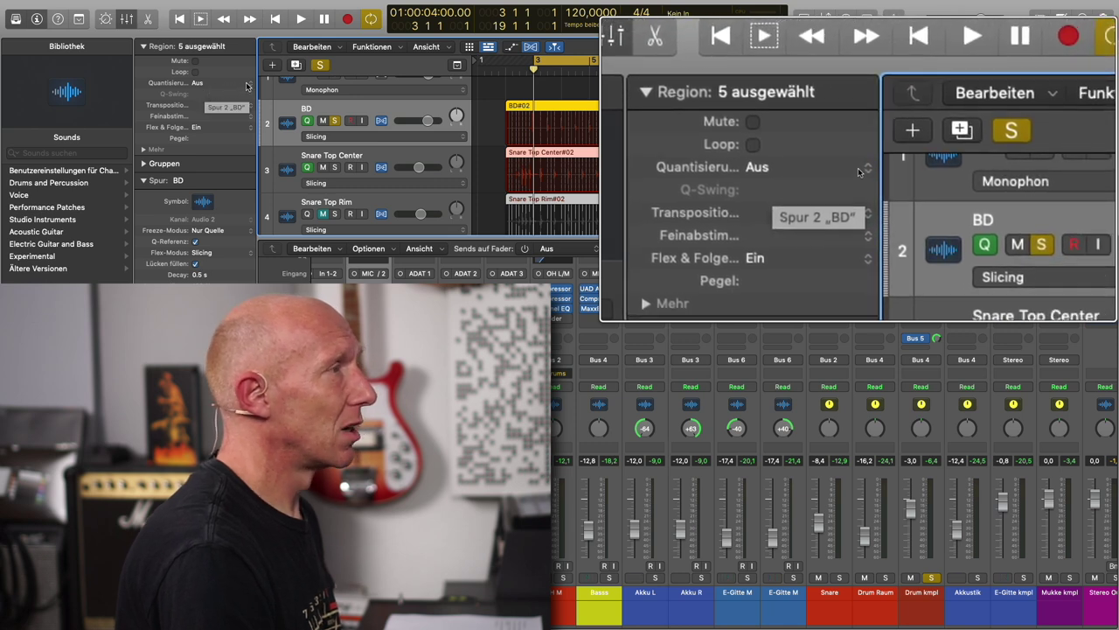
# Quantise the selected drum regions to 1/8 Note, check their flex markers and play the drums
pyautogui.click(247, 85)
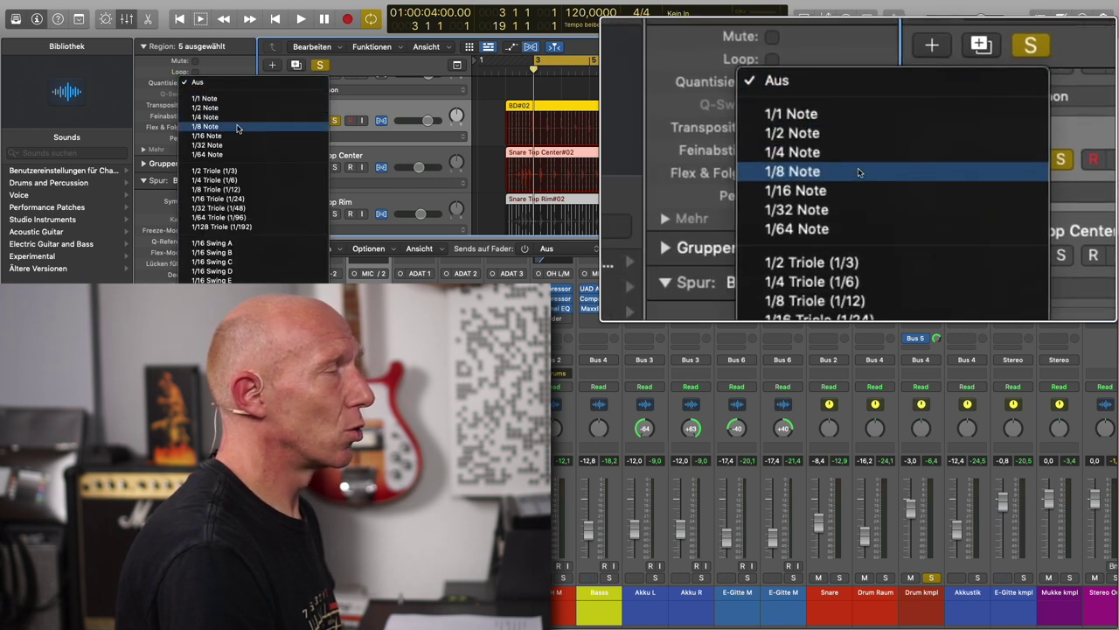
pyautogui.click(237, 128)
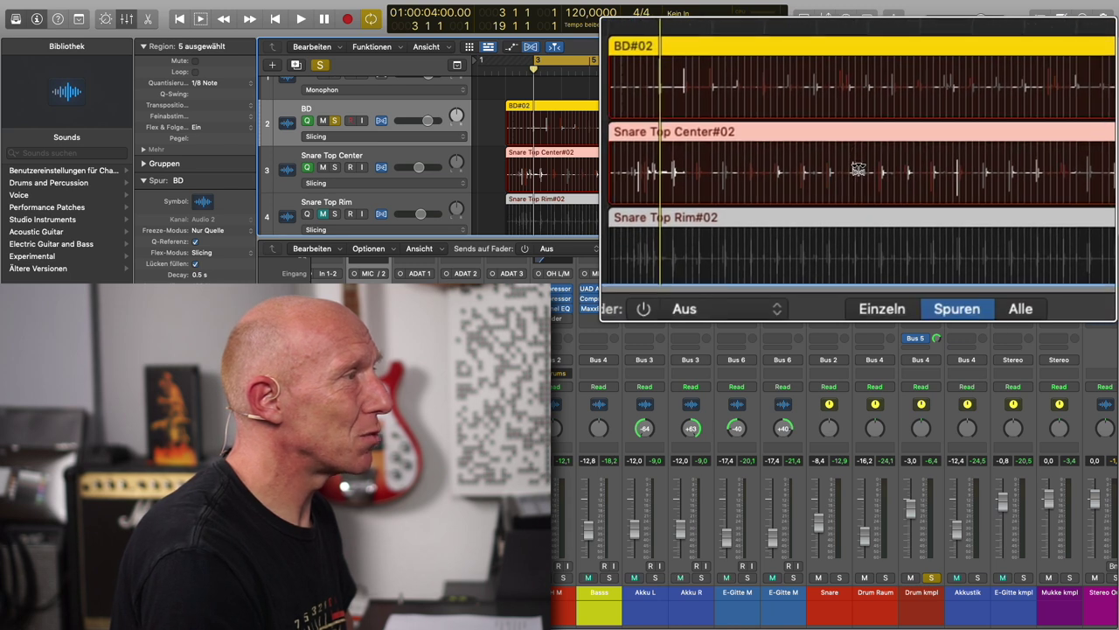
pyautogui.scroll(-3, 859, 169)
pyautogui.scroll(-1, 859, 170)
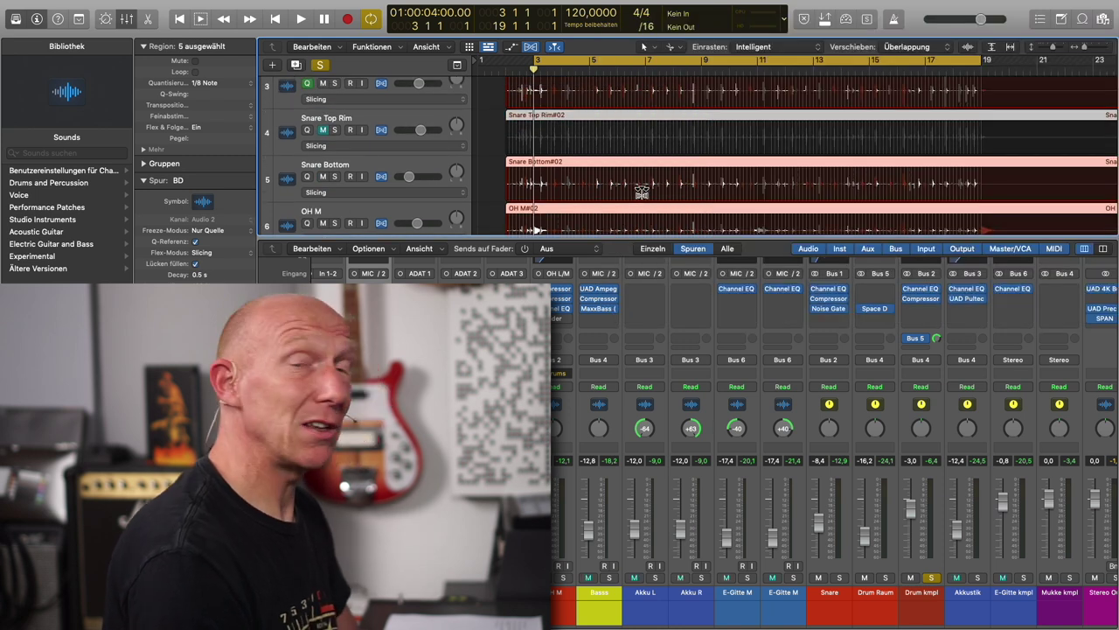
pyautogui.press('space')
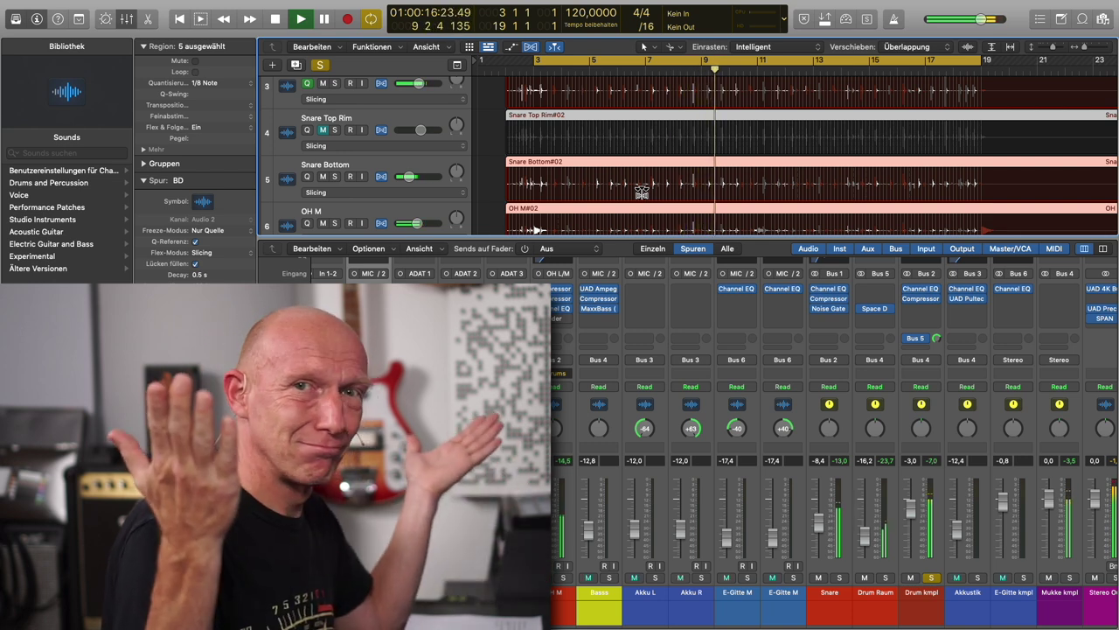
pyautogui.press('space')
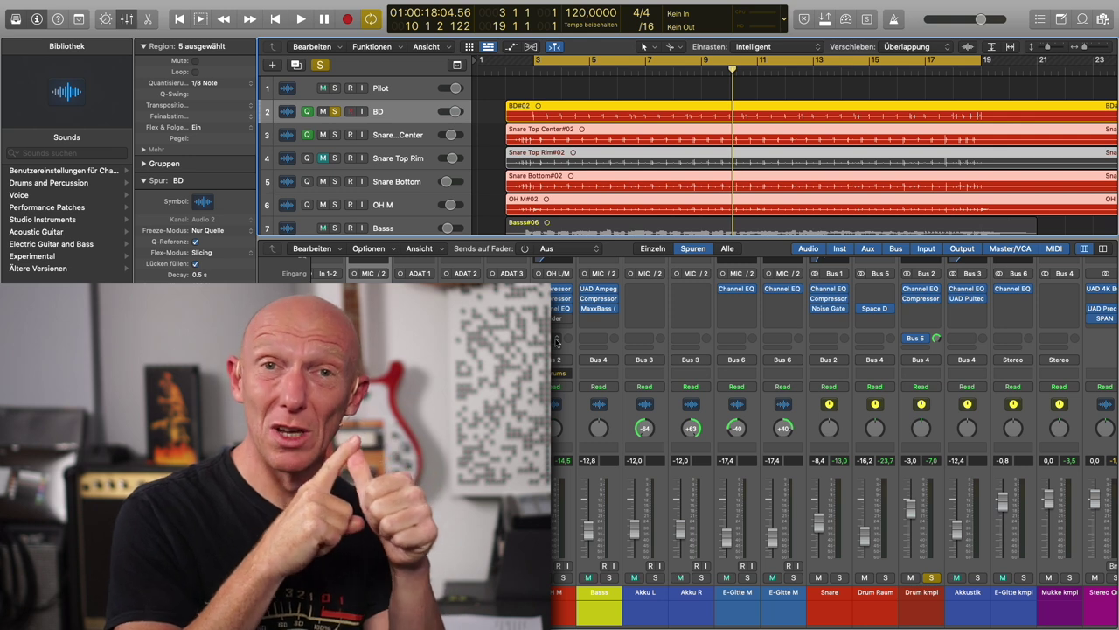
pyautogui.press('ctrl+alt+super+m')
pyautogui.press('super+z')
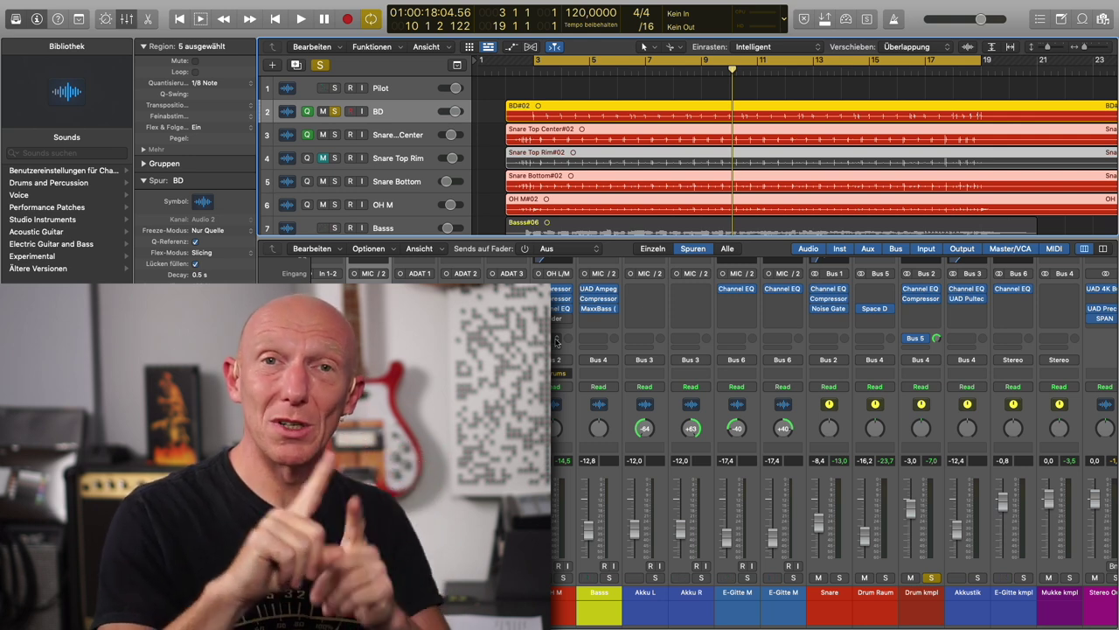
pyautogui.press('super+z')
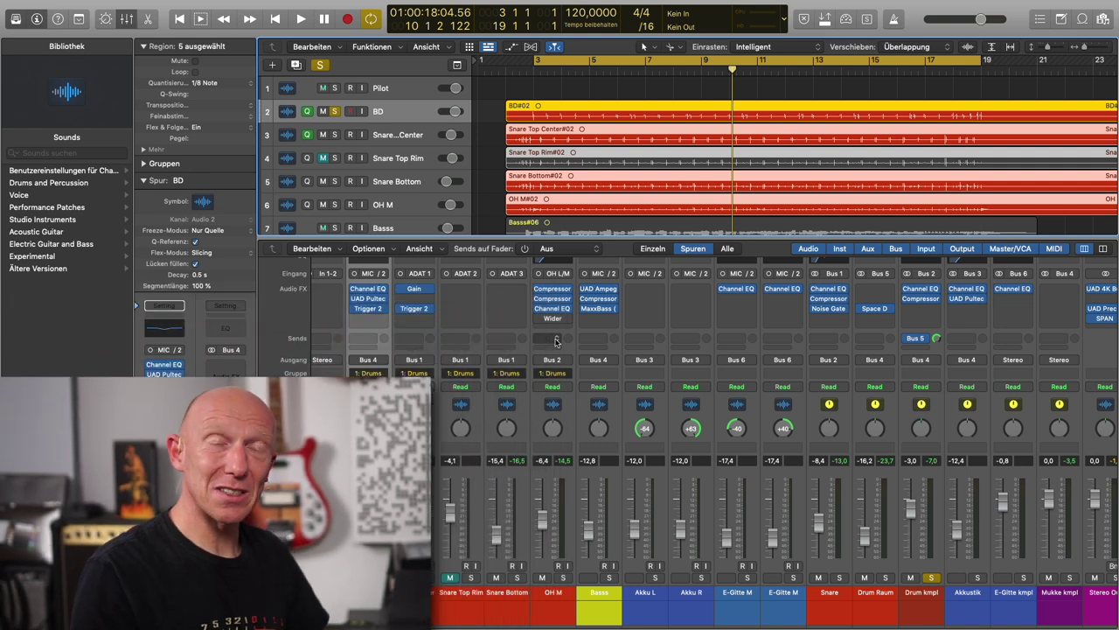
# Show the Wider plug-in on the OH M channel and move its window clear of the channel's inserts
pyautogui.click(556, 320)
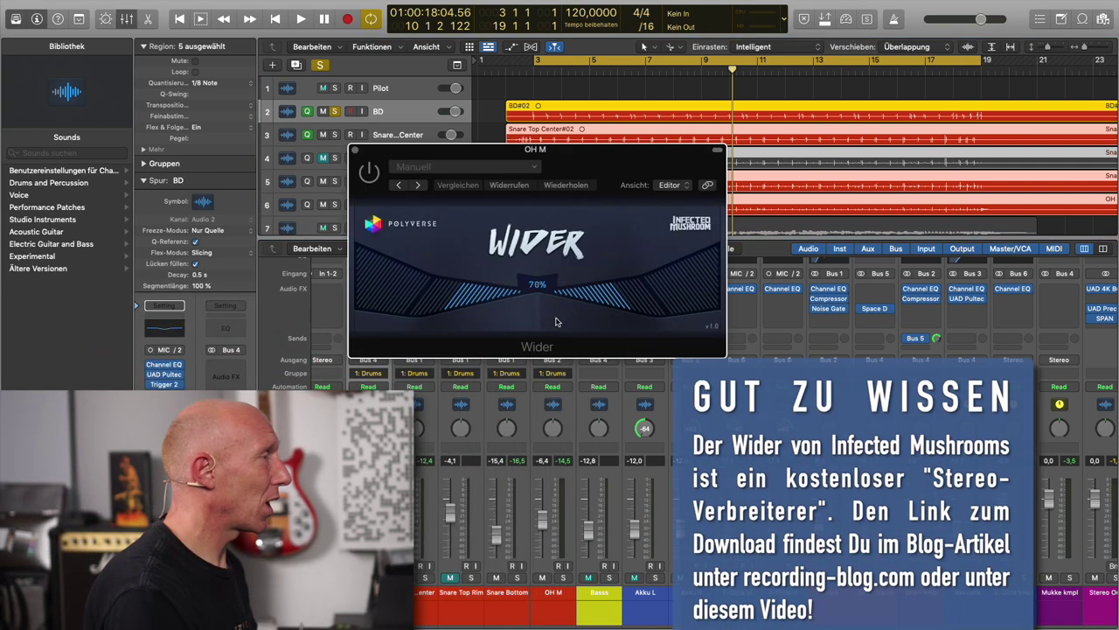
pyautogui.moveTo(576, 157); pyautogui.dragTo(772, 141)
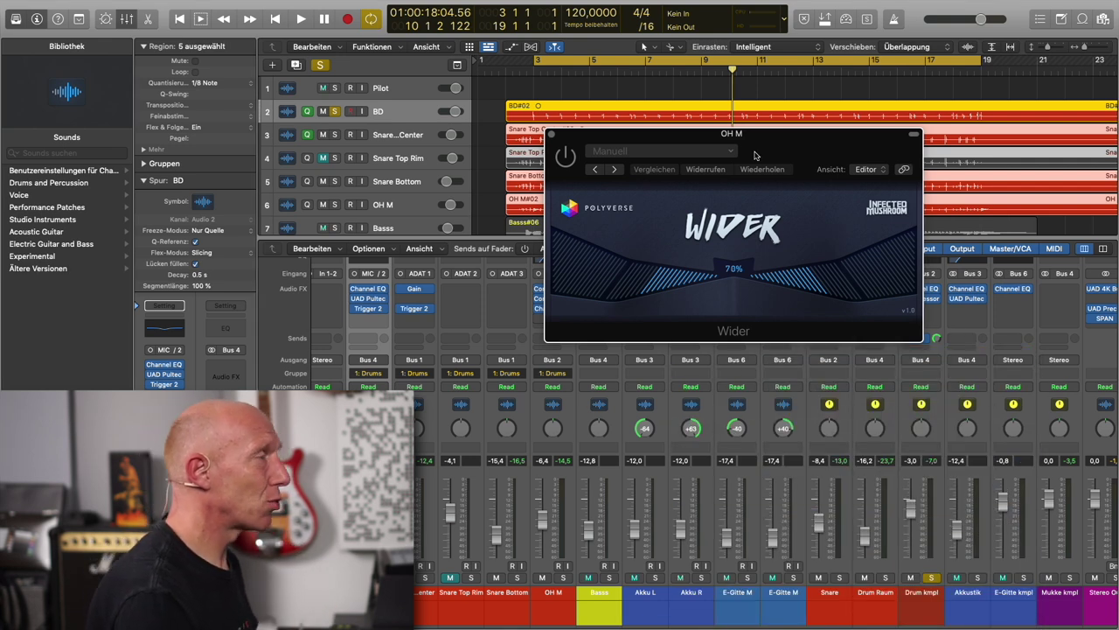
pyautogui.hotkey('ctrl', 'm')
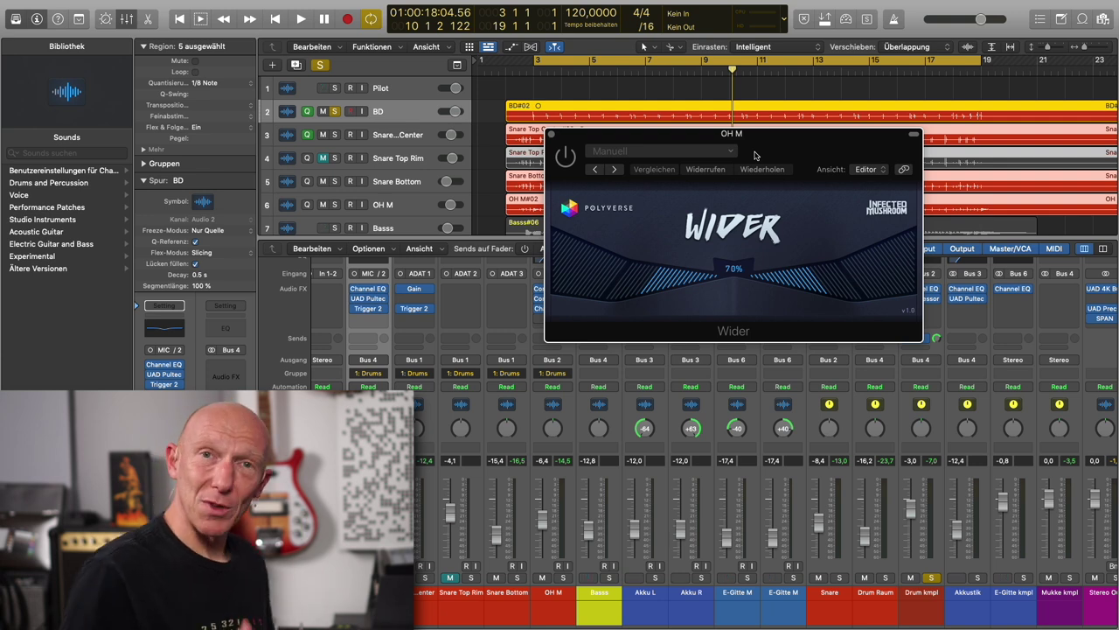
pyautogui.hotkey('ctrl', 'm')
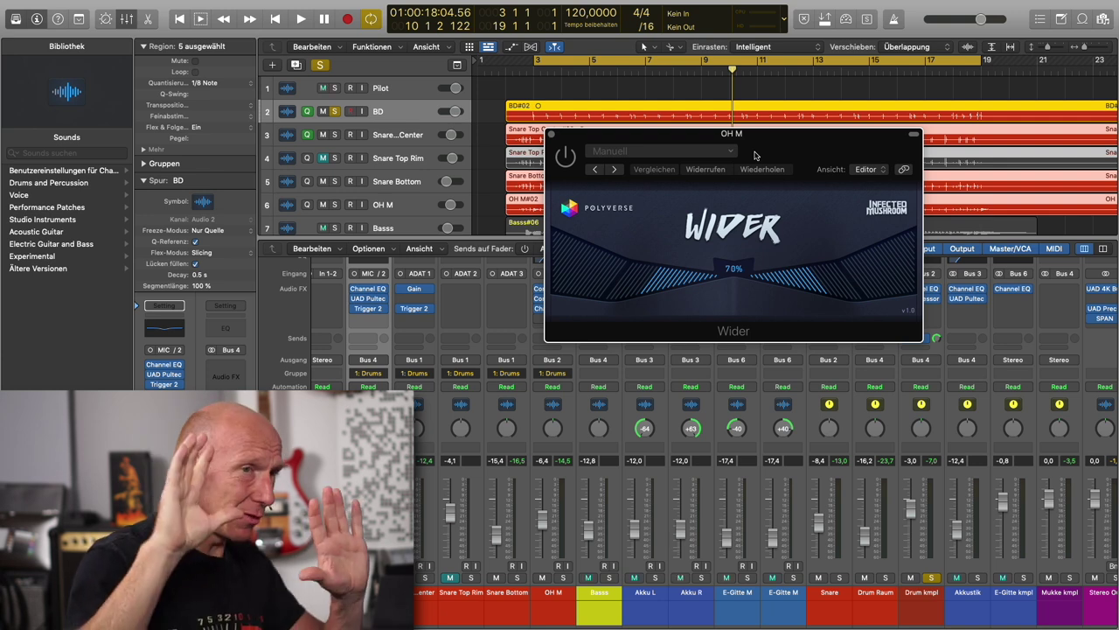
pyautogui.hotkey('ctrl', 'm')
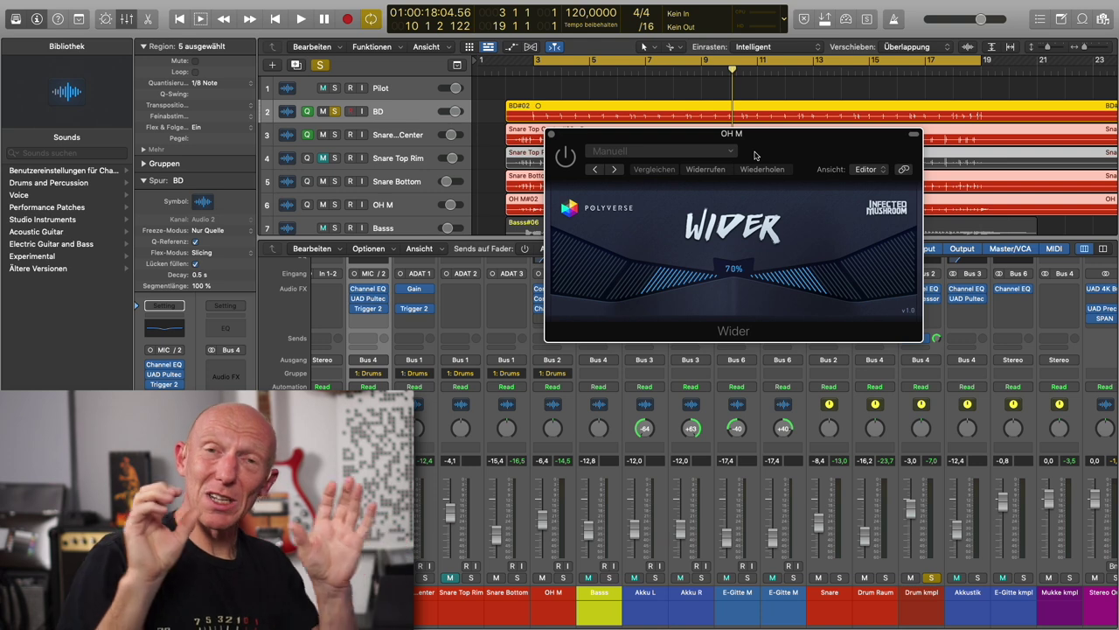
pyautogui.hotkey('ctrl', 'm')
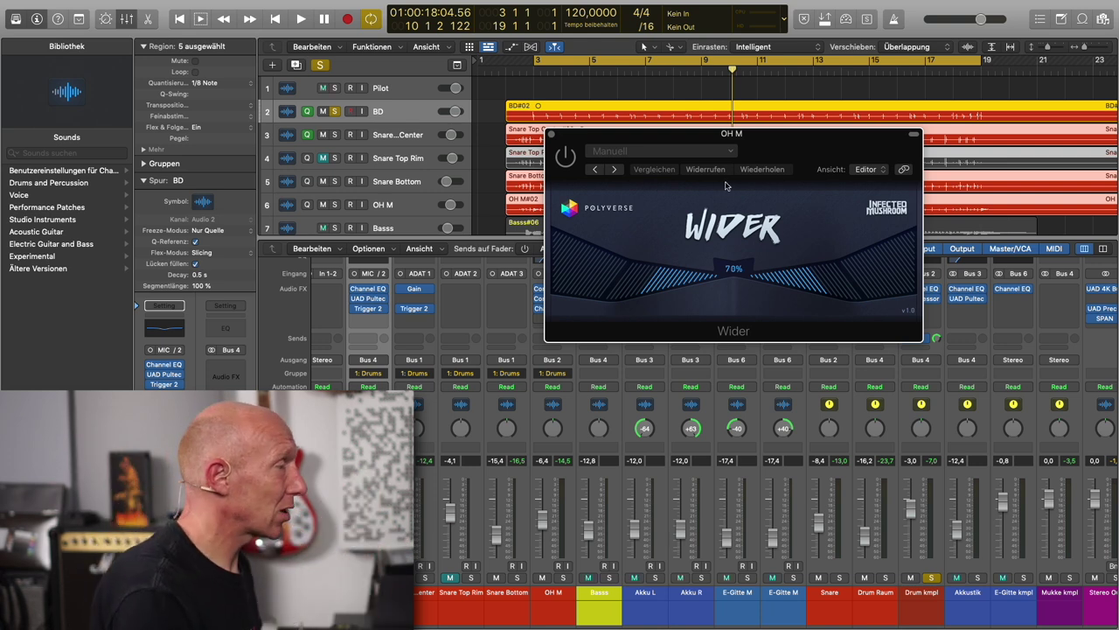
# Solo only the OH M overheads and raise the Wider stereo width to 101%
pyautogui.click(562, 578)
pyautogui.hotkey('ctrl', 'm')
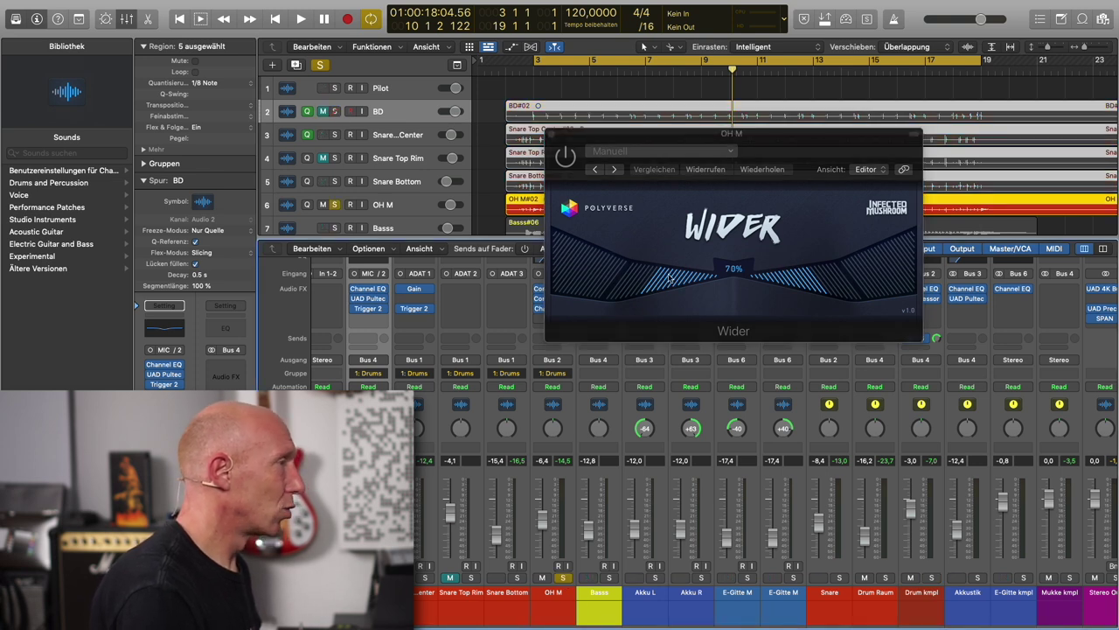
pyautogui.moveTo(611, 143); pyautogui.dragTo(638, 138)
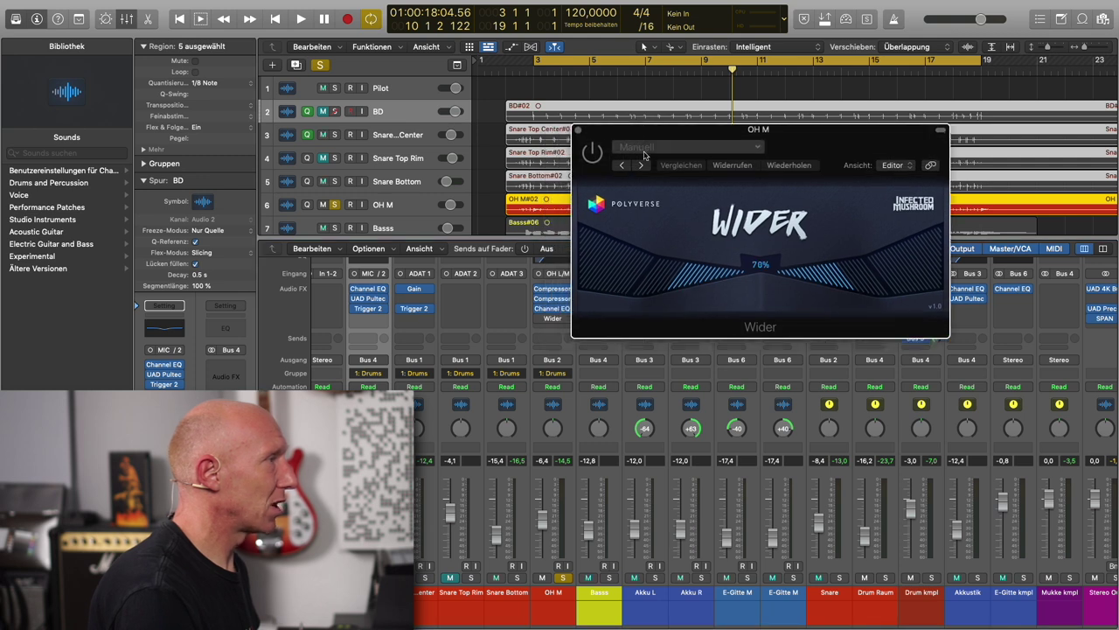
pyautogui.moveTo(852, 315); pyautogui.dragTo(870, 287)
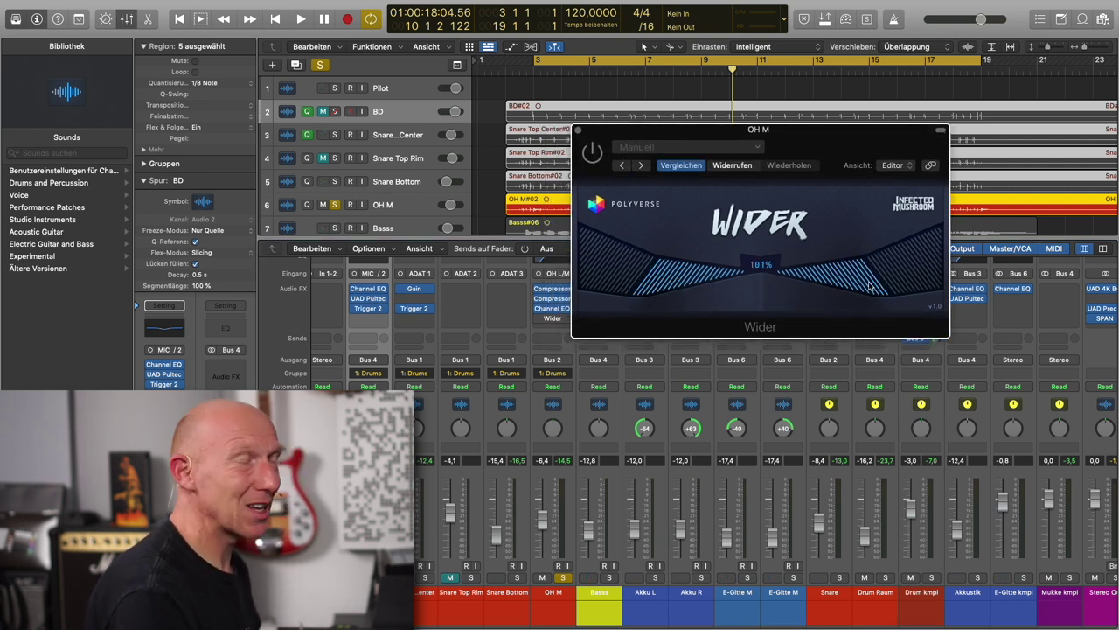
pyautogui.moveTo(695, 143); pyautogui.dragTo(684, 154)
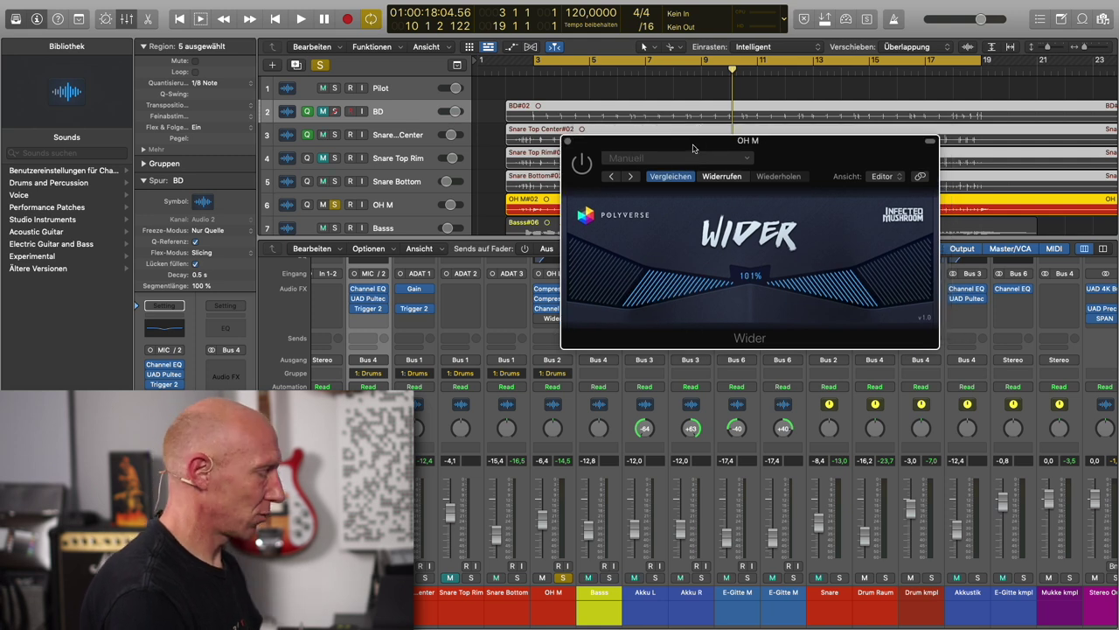
# Play the soloed overheads and toggle Wider's bypass to compare the sound with and without widening
pyautogui.press('Return')
pyautogui.press('space')
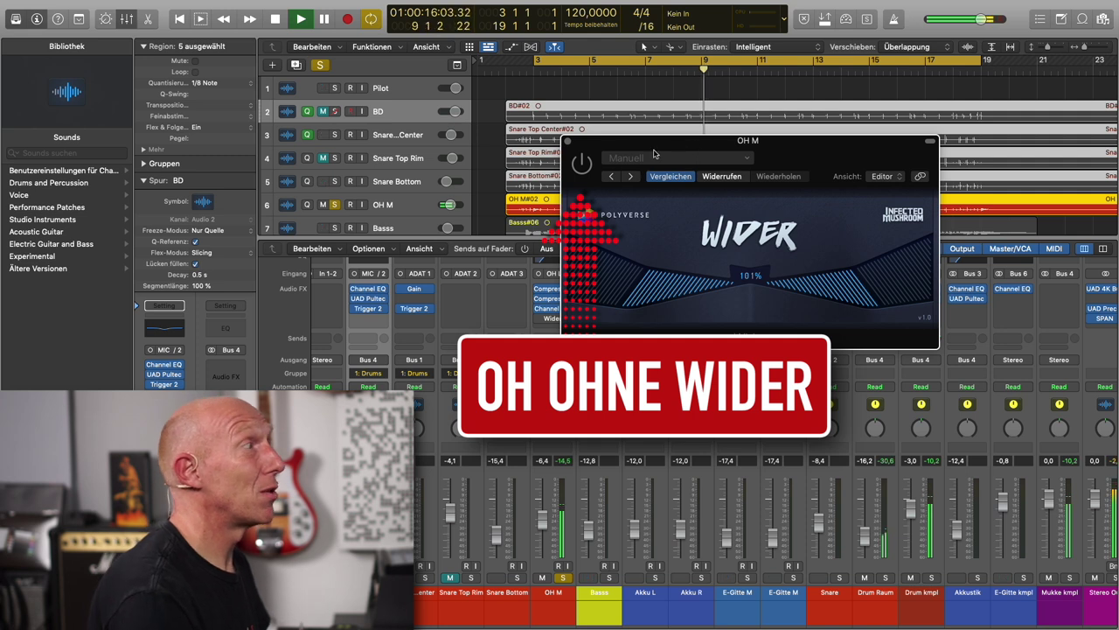
pyautogui.click(583, 165)
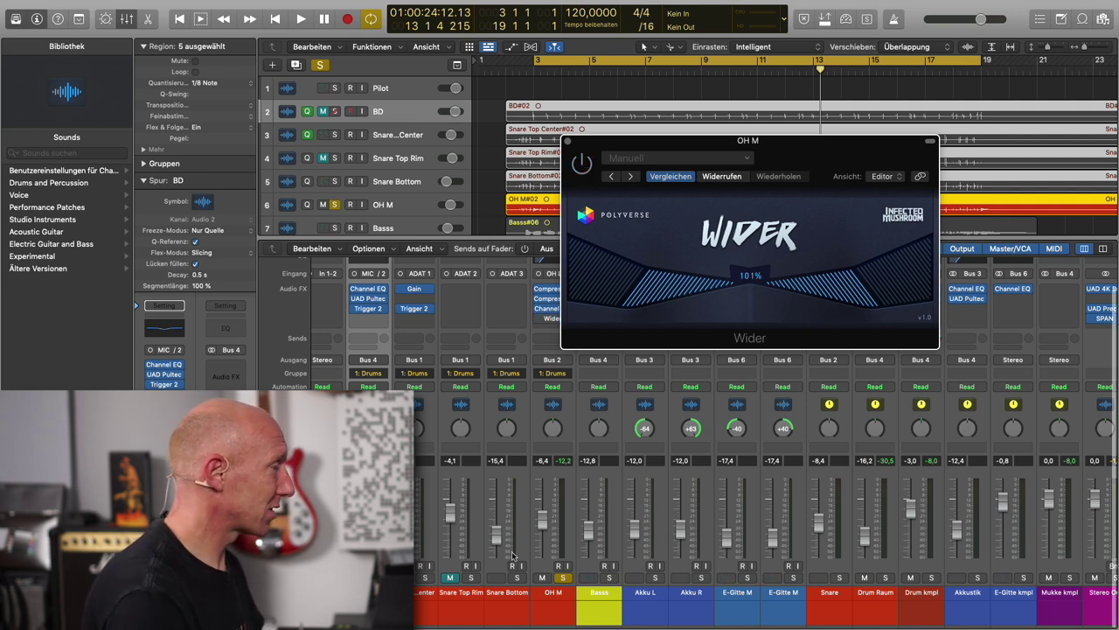
# Solo the Drum kmpl bus as well, play the full drum kit and enable Wider on the overheads
pyautogui.click(931, 578)
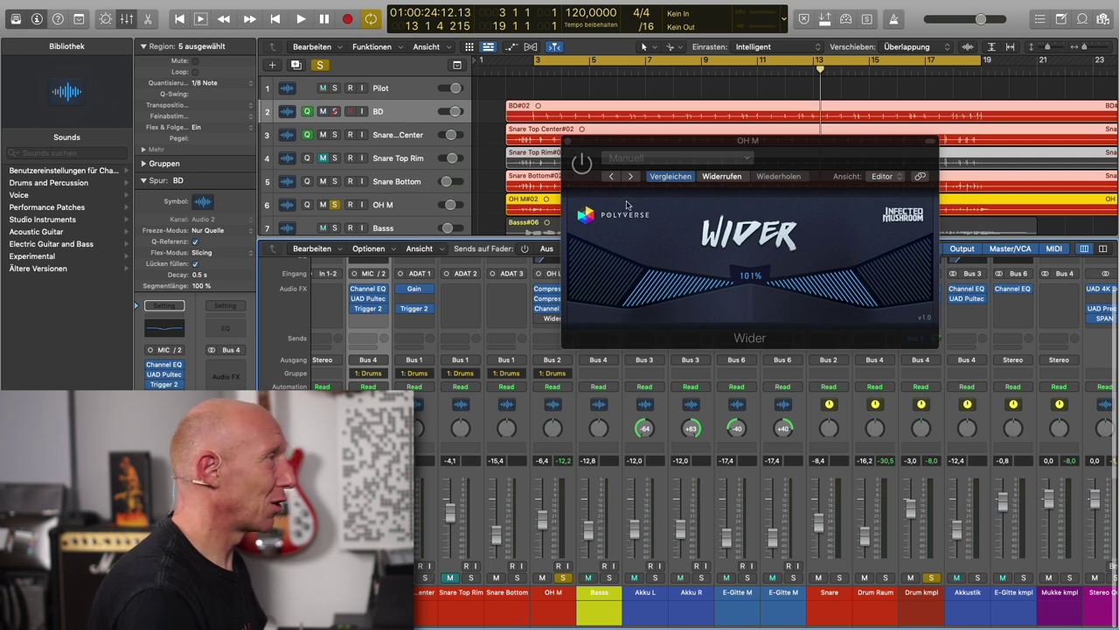
pyautogui.moveTo(689, 146); pyautogui.dragTo(688, 164)
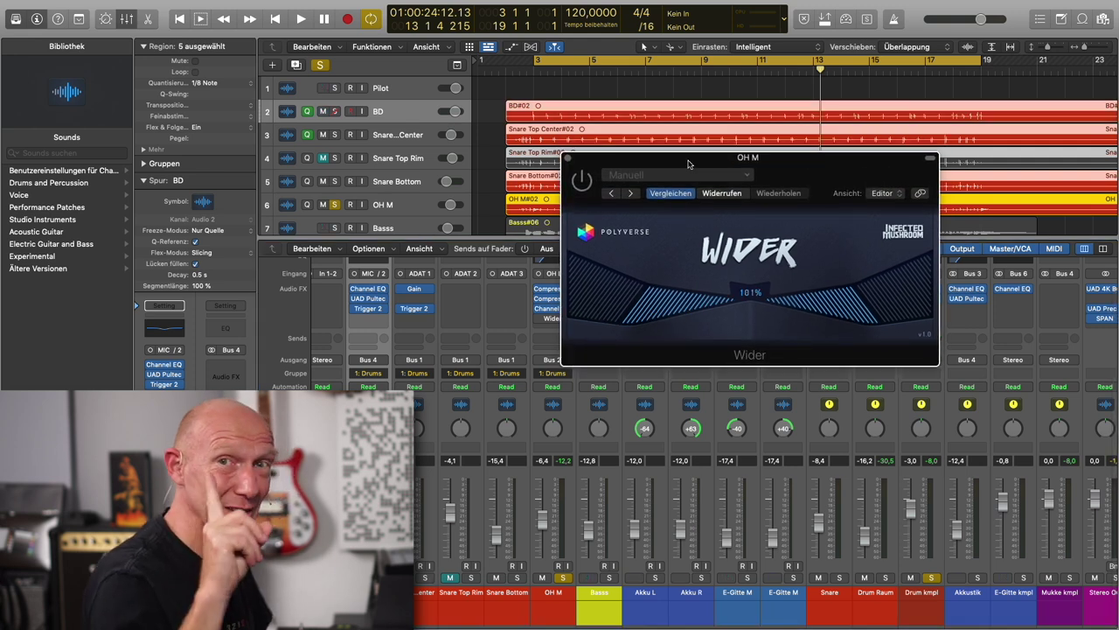
pyautogui.press('space')
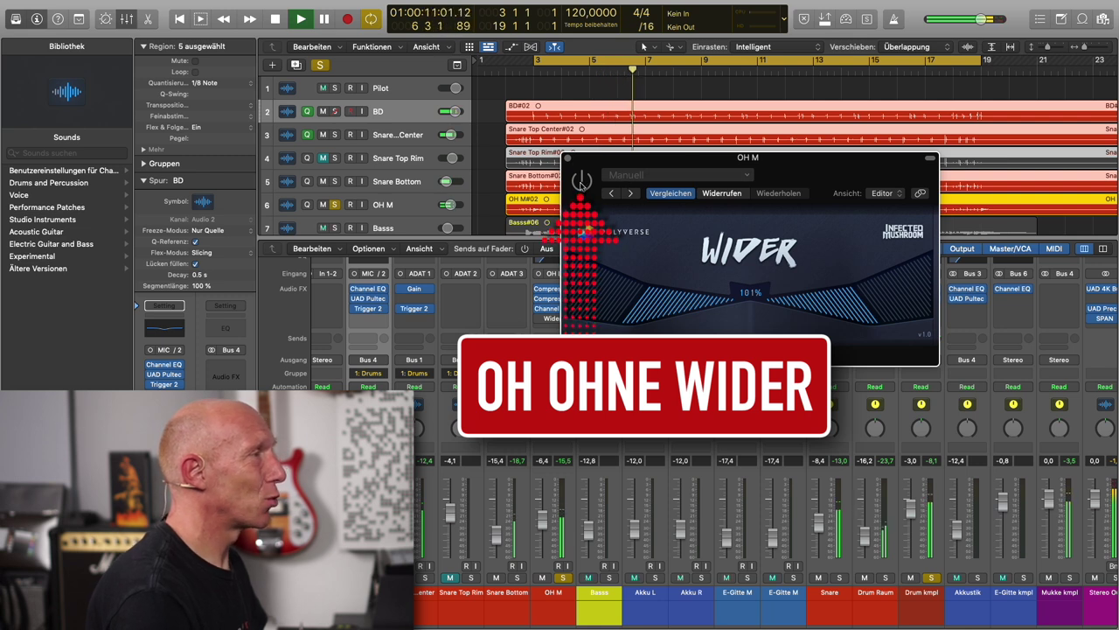
pyautogui.click(581, 182)
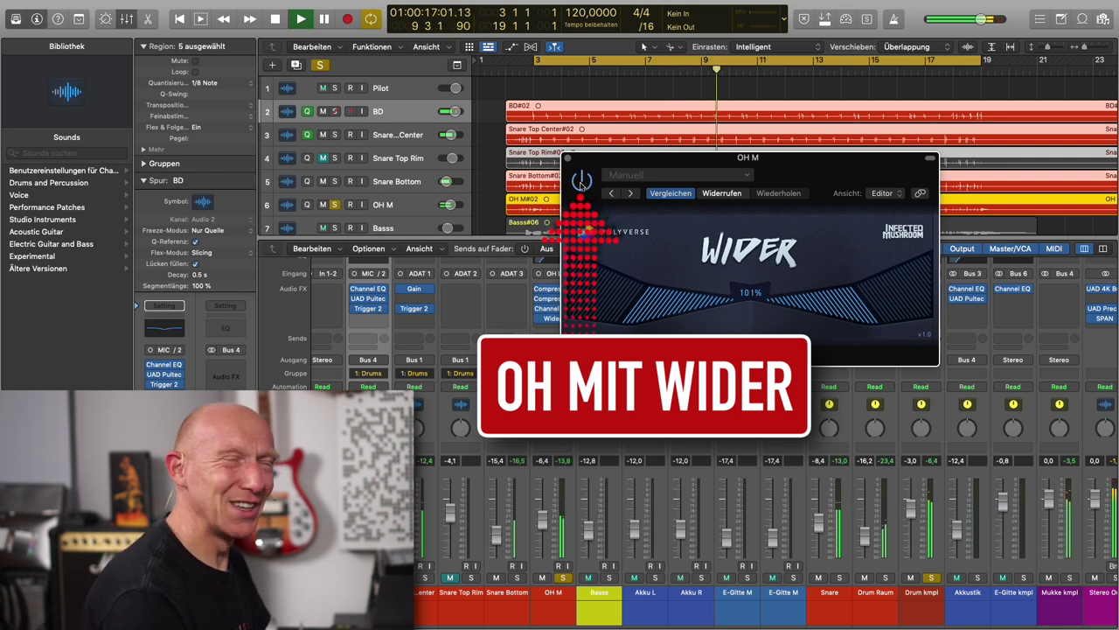
# Reduce Wider's width to 74%, compare it bypassed and active, leave it enabled, stop playback and close the plug-in
pyautogui.moveTo(635, 309); pyautogui.dragTo(661, 306)
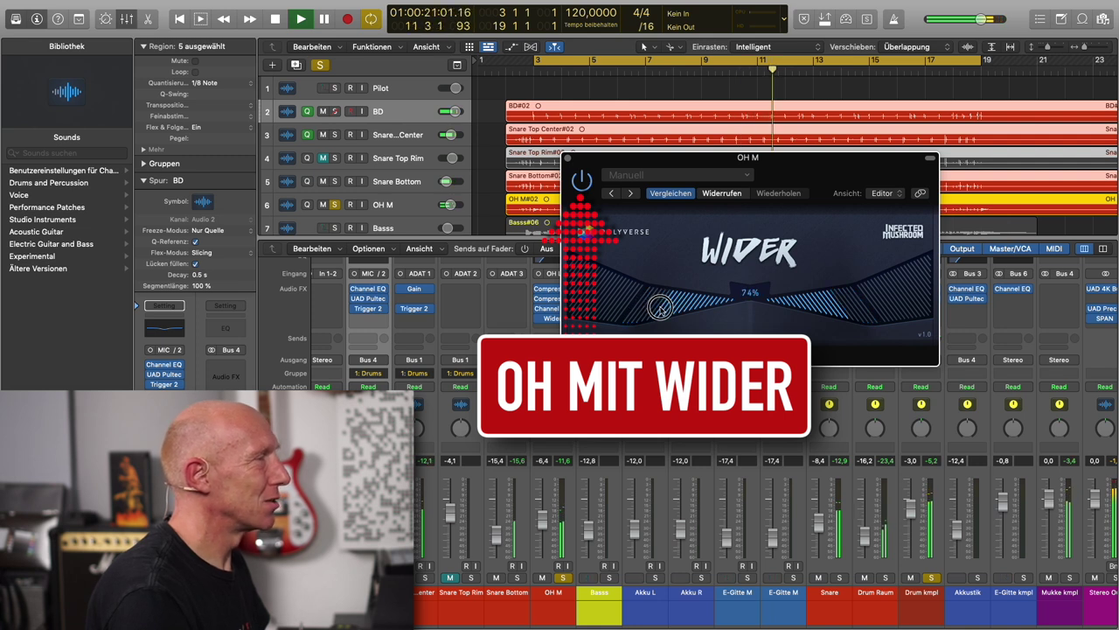
pyautogui.click(582, 181)
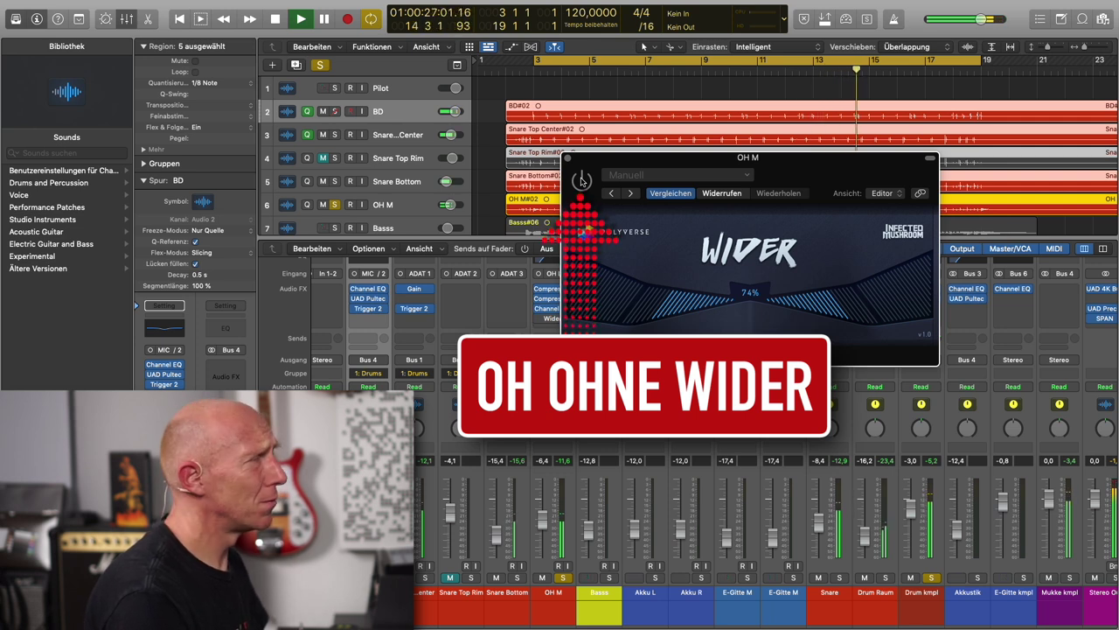
pyautogui.click(582, 181)
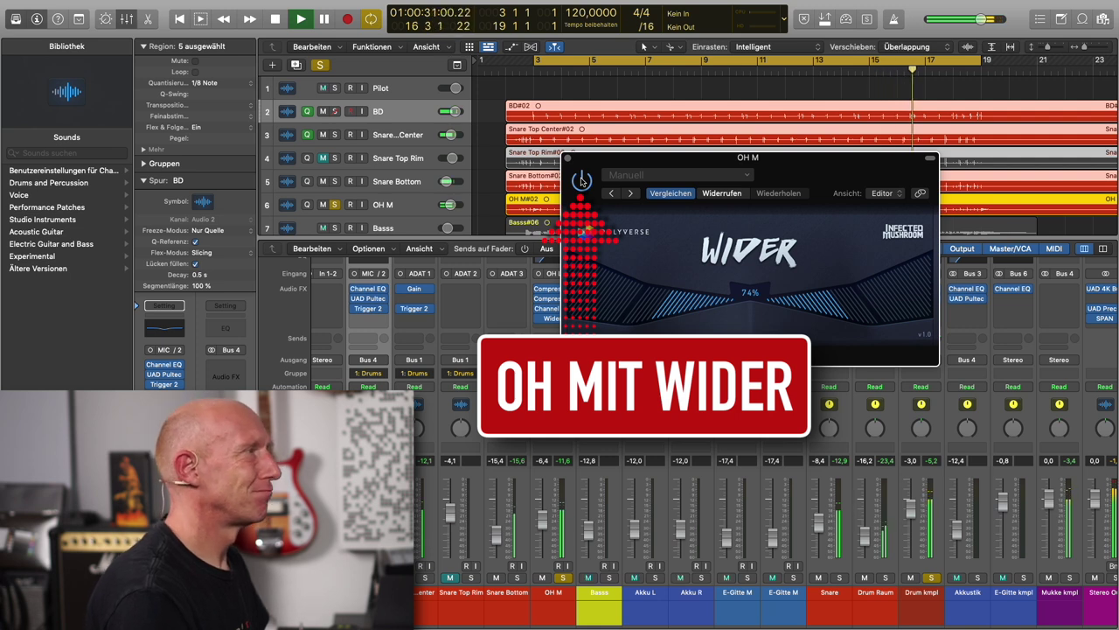
pyautogui.press('space')
pyautogui.click(568, 159)
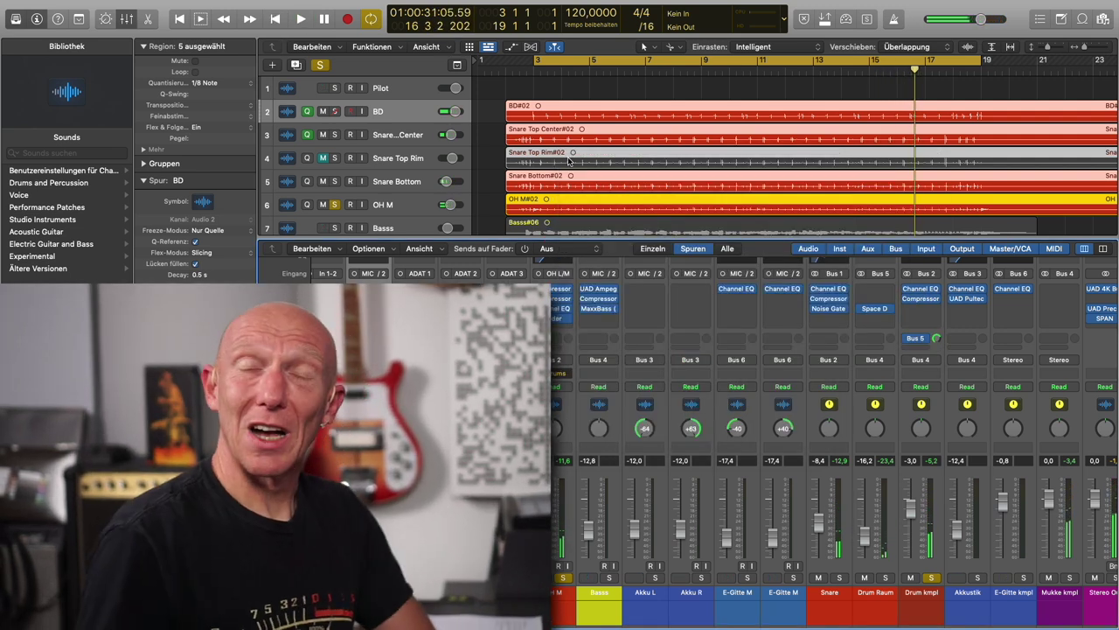